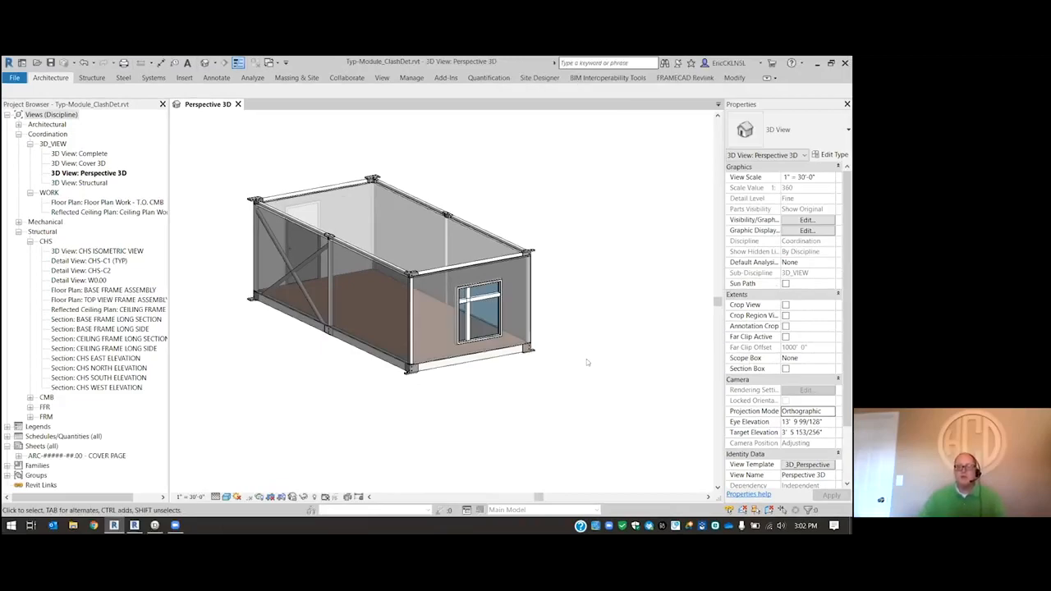
- Examine the module's braced long side, checking the Generic WALL 3 5/8" wall and the HSS diagonal brace that crosses it
scroll(583, 368, down, 1)
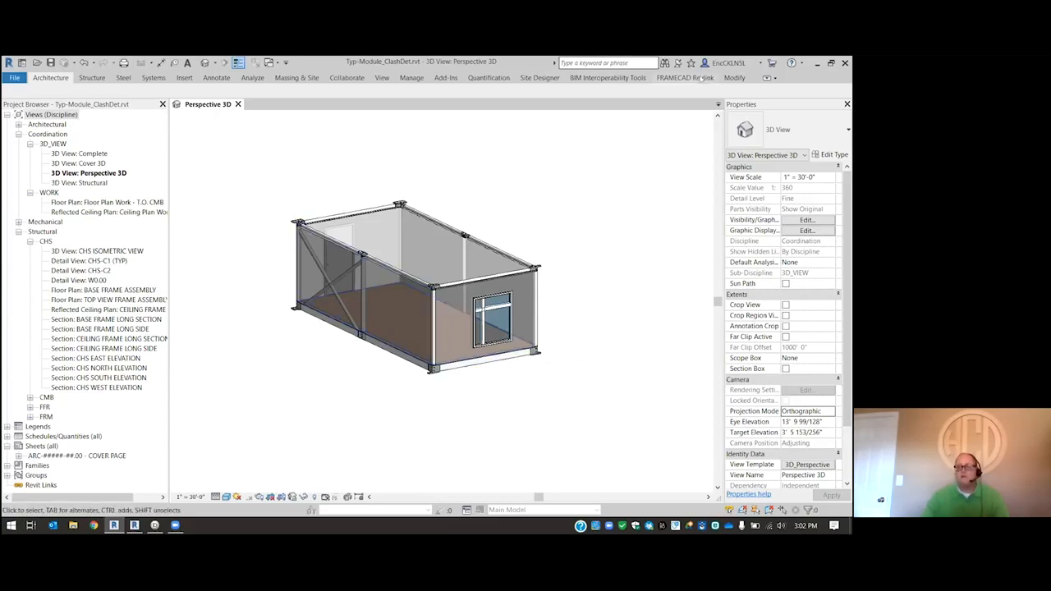
mouse_move(268, 289)
shift+middle_down()
mouse_move(246, 293)
mouse_move(213, 344)
mouse_move(261, 308)
shift+middle_up()
scroll(261, 309, up, 1)
scroll(223, 342, down, 2)
scroll(247, 312, up, 2)
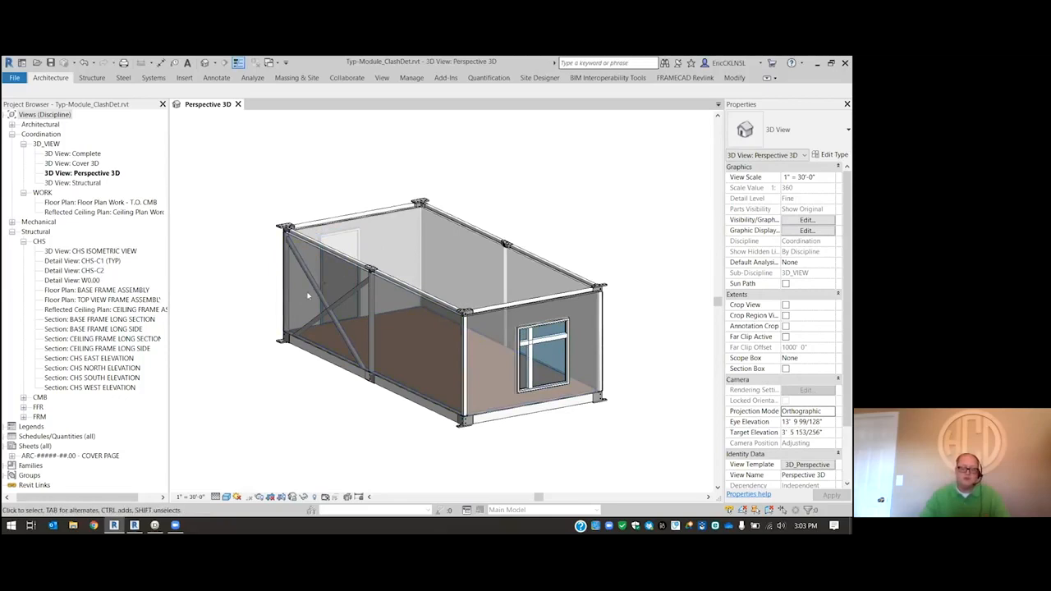
scroll(289, 288, up, 3)
scroll(303, 211, up, 3)
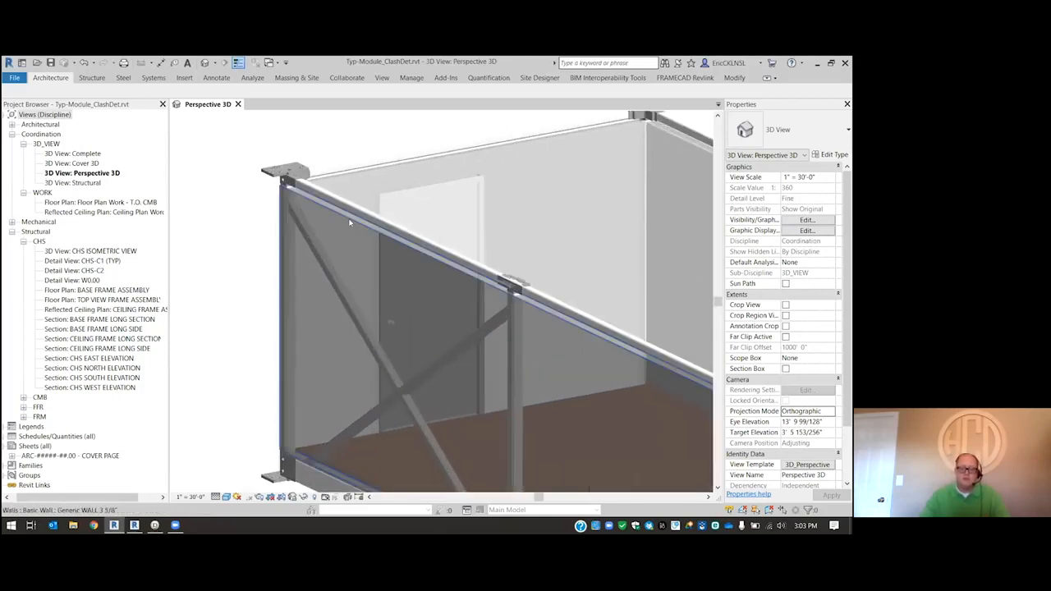
click(294, 213)
scroll(324, 223, down, 4)
scroll(413, 283, up, 5)
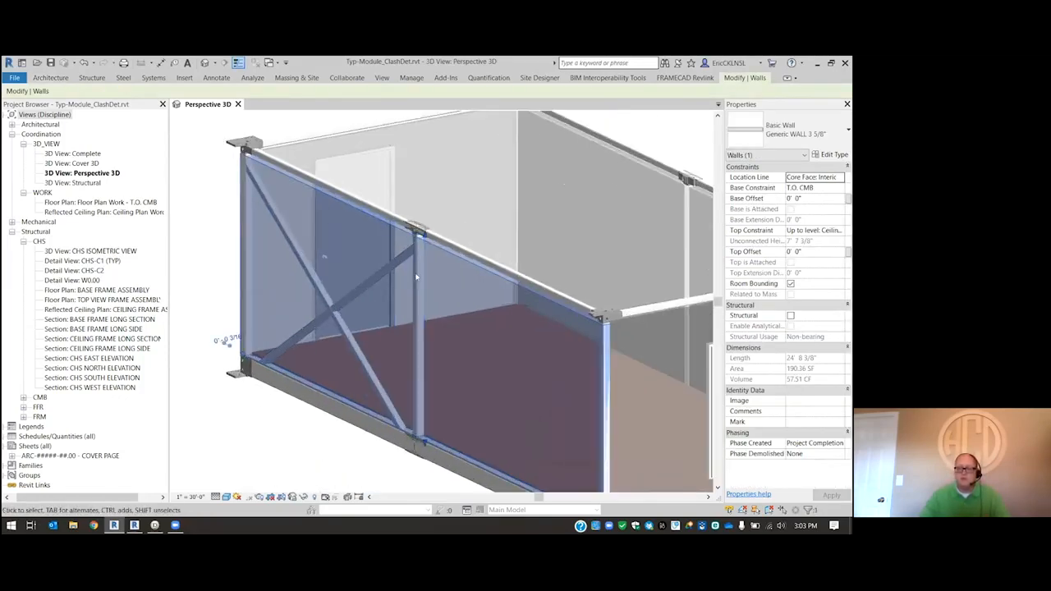
key(Escape)
click(374, 281)
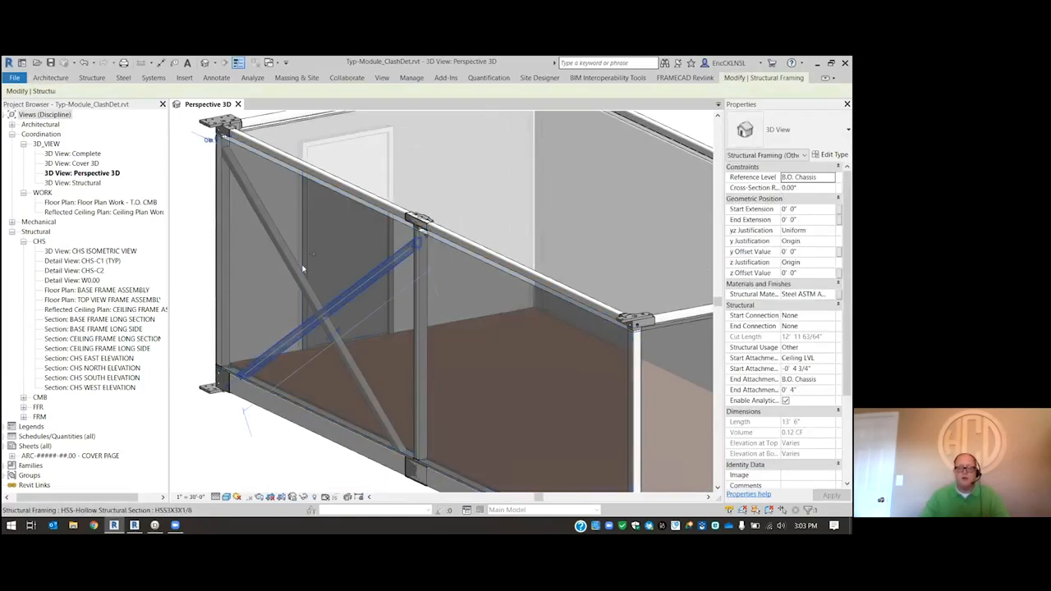
key(Escape)
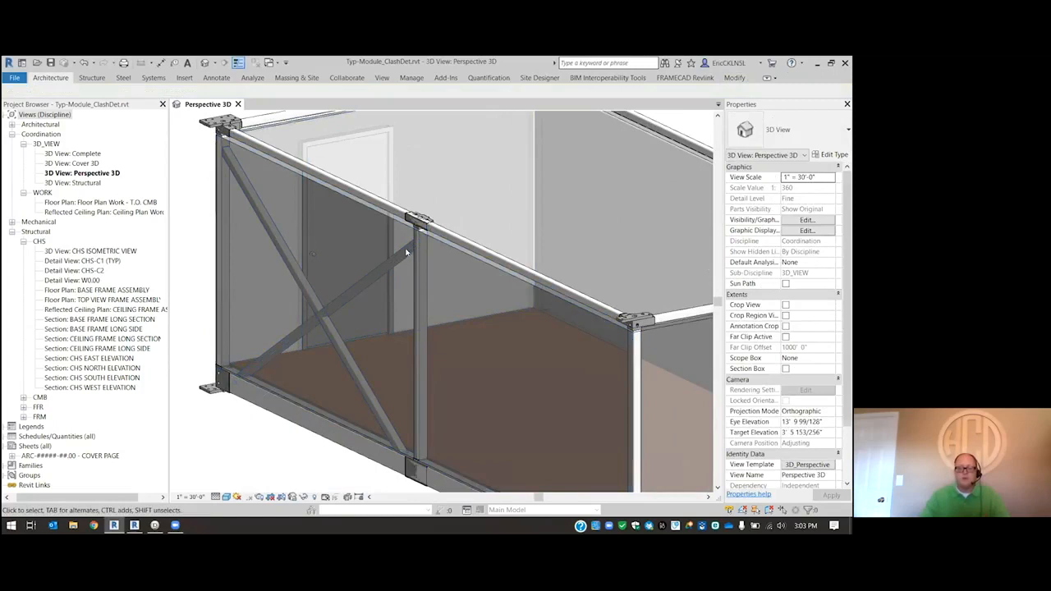
scroll(430, 262, down, 6)
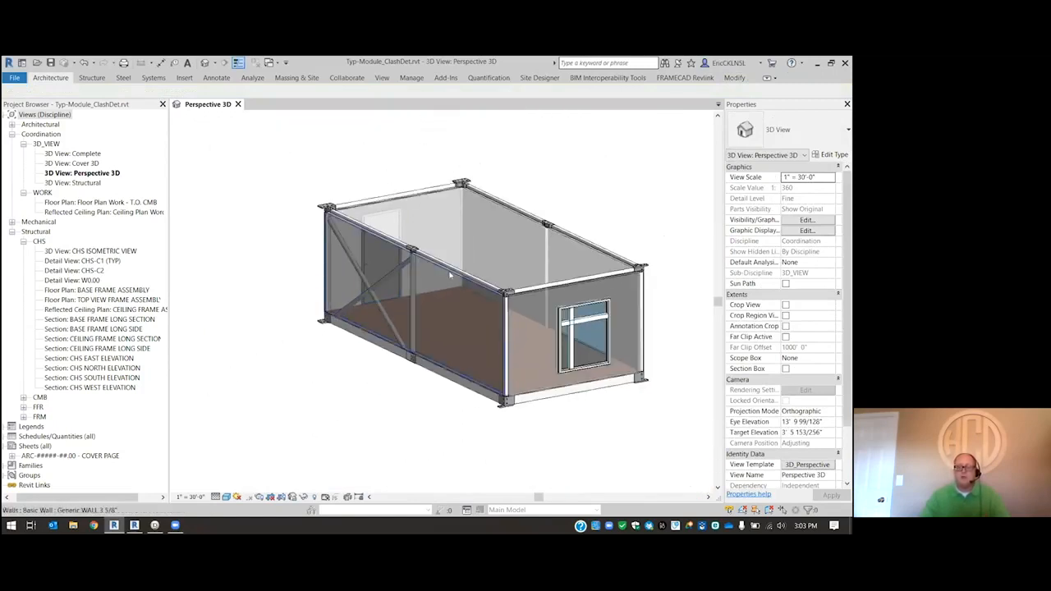
- Run FRAMECAD Quick Label on the model and acknowledge its completion
click(685, 78)
click(18, 116)
click(41, 160)
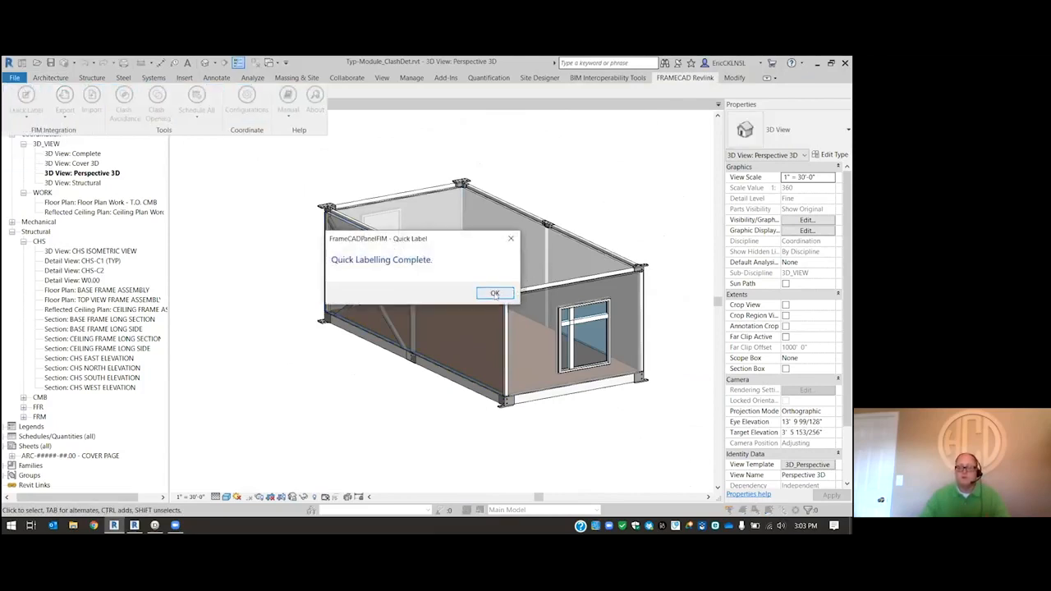
click(493, 293)
scroll(543, 161, up, 1)
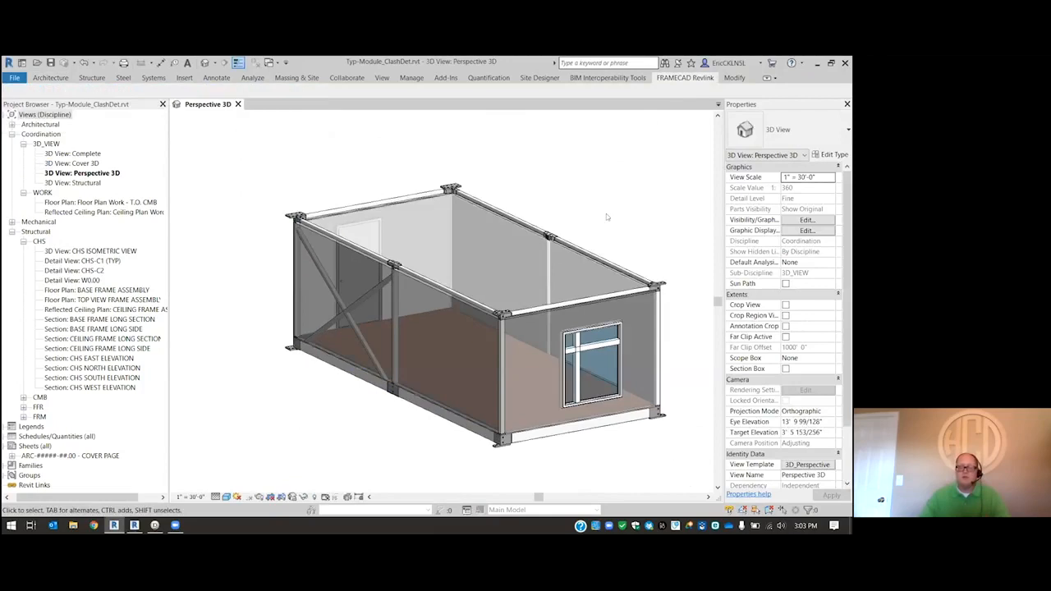
scroll(614, 221, down, 1)
scroll(462, 284, up, 1)
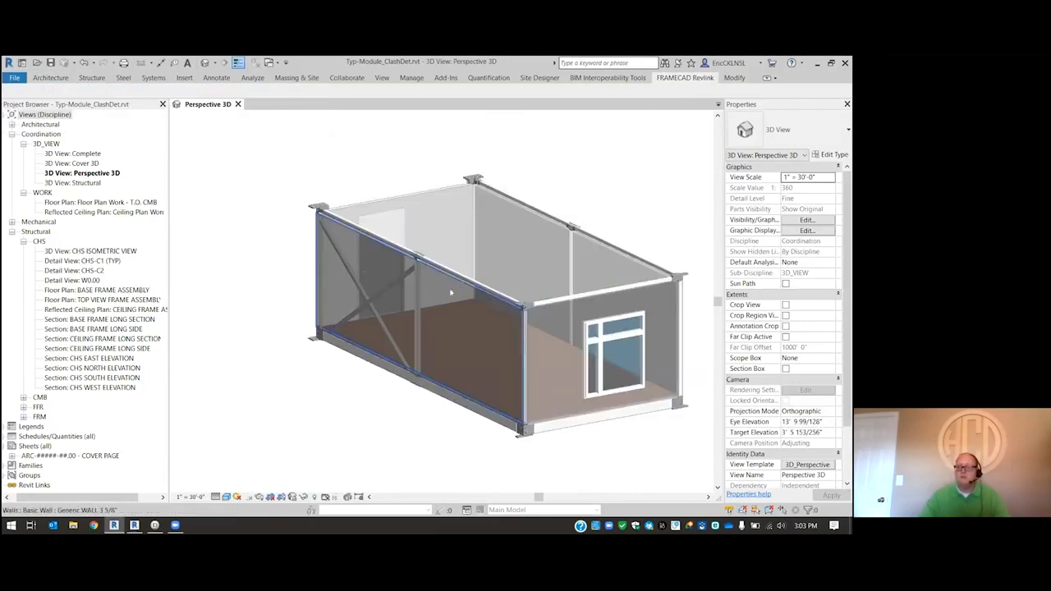
scroll(340, 363, down, 1)
scroll(436, 291, up, 1)
scroll(437, 292, up, 2)
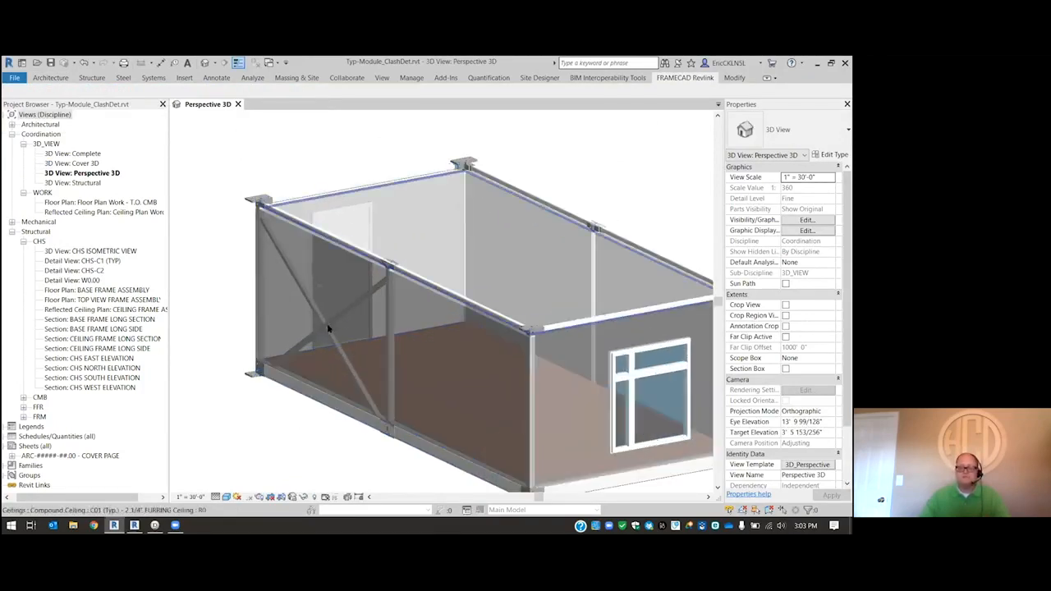
scroll(344, 325, down, 2)
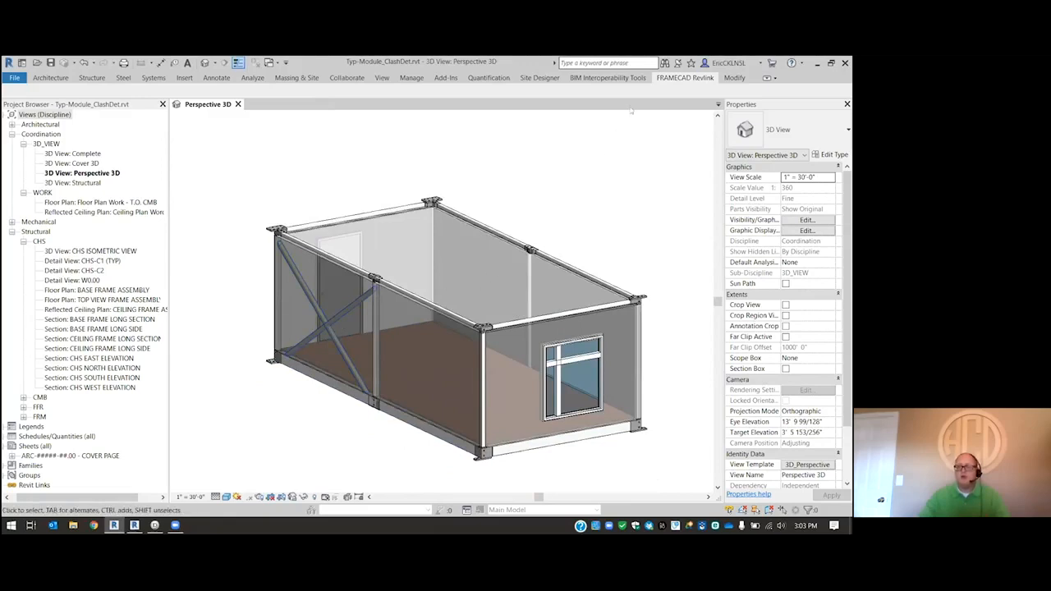
- Open the Clash Avoidance configuration and list the family symbols from the model
click(678, 78)
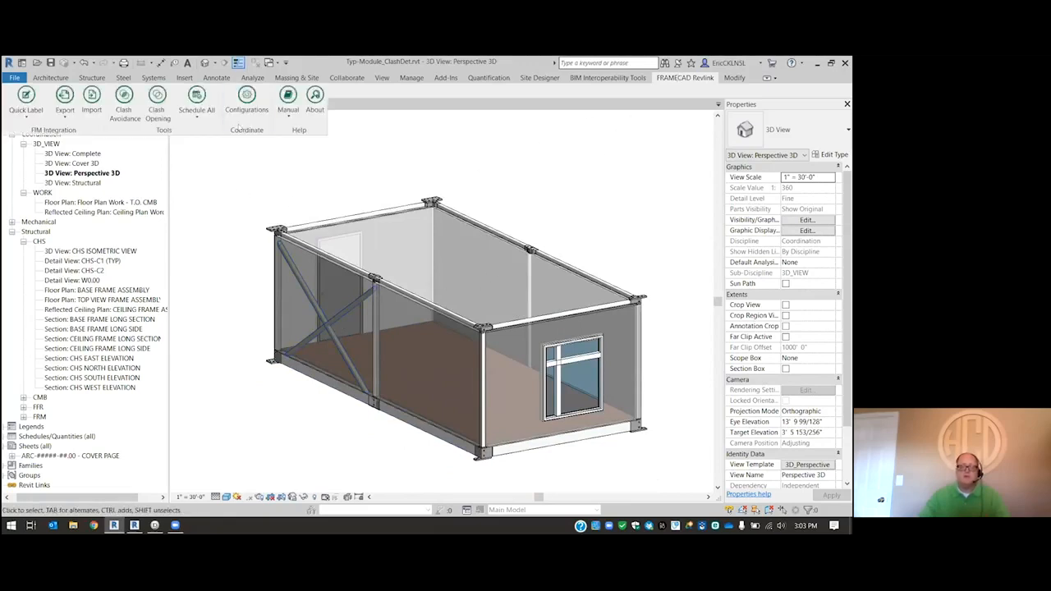
click(247, 99)
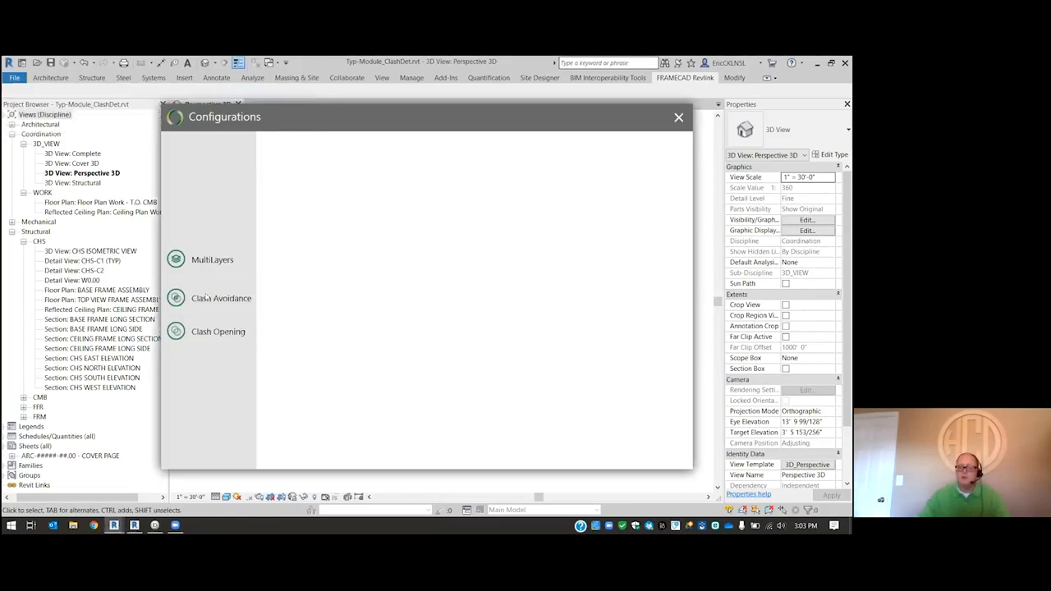
click(178, 297)
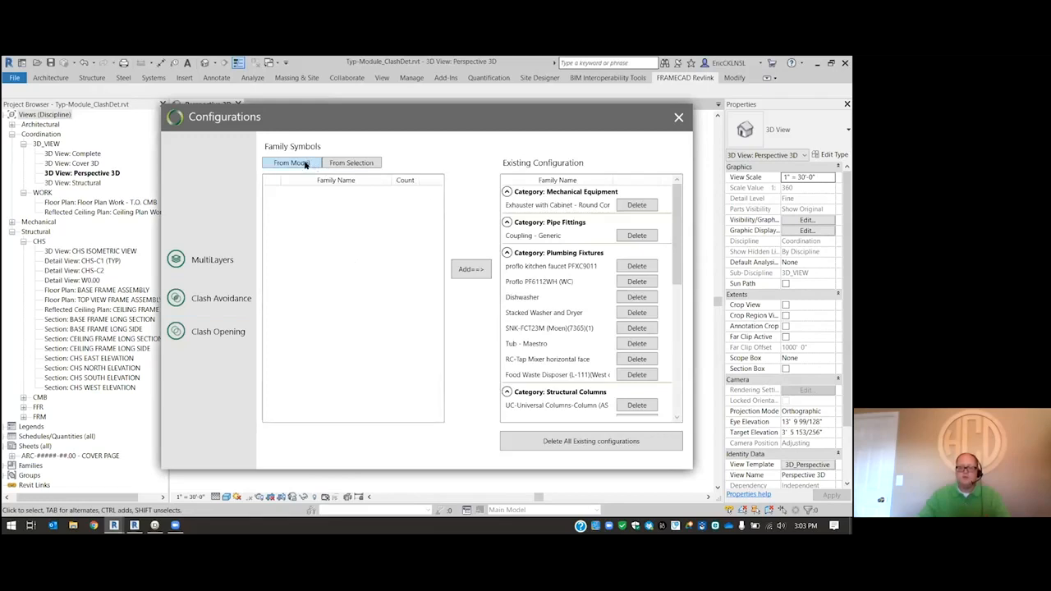
click(307, 163)
scroll(335, 287, down, 6)
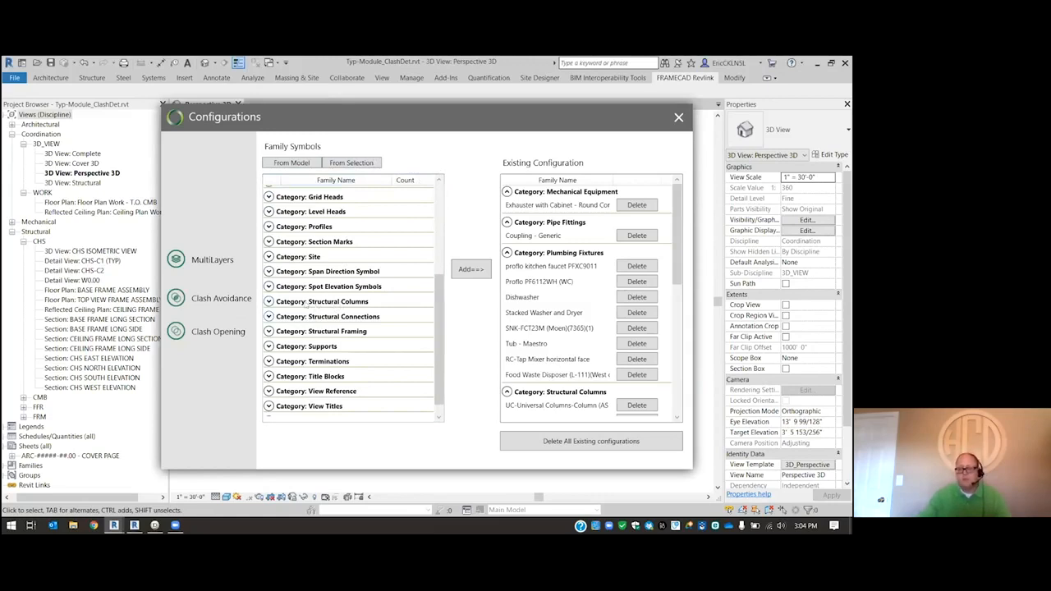
scroll(300, 187, down, 1)
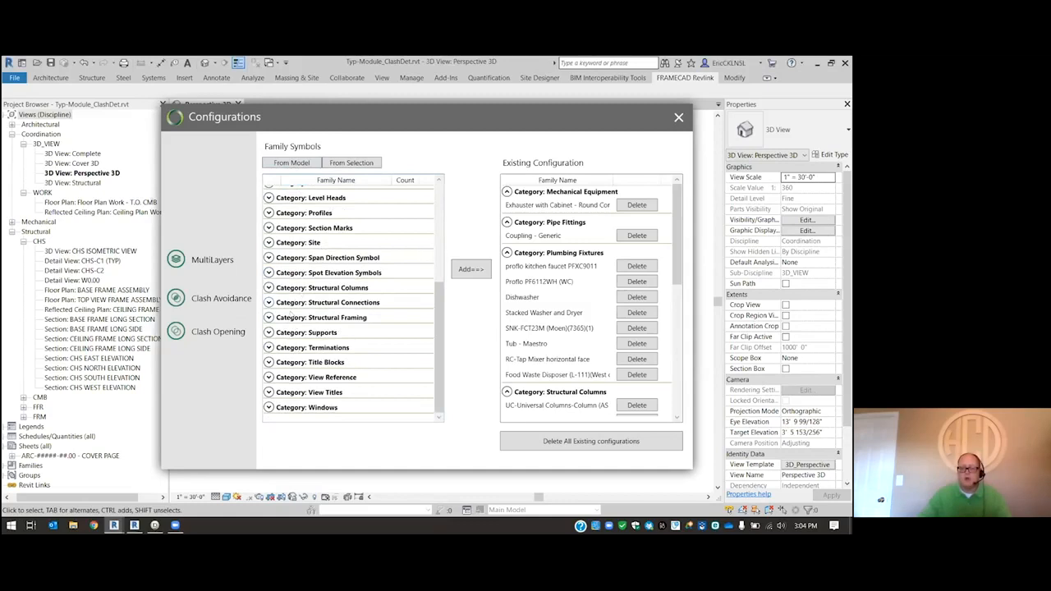
- Mark all seven Structural Connections families, from Stiffener Corner-Plate_SC to zm_VectorBloc_Upper_90, for clash avoidance
click(268, 288)
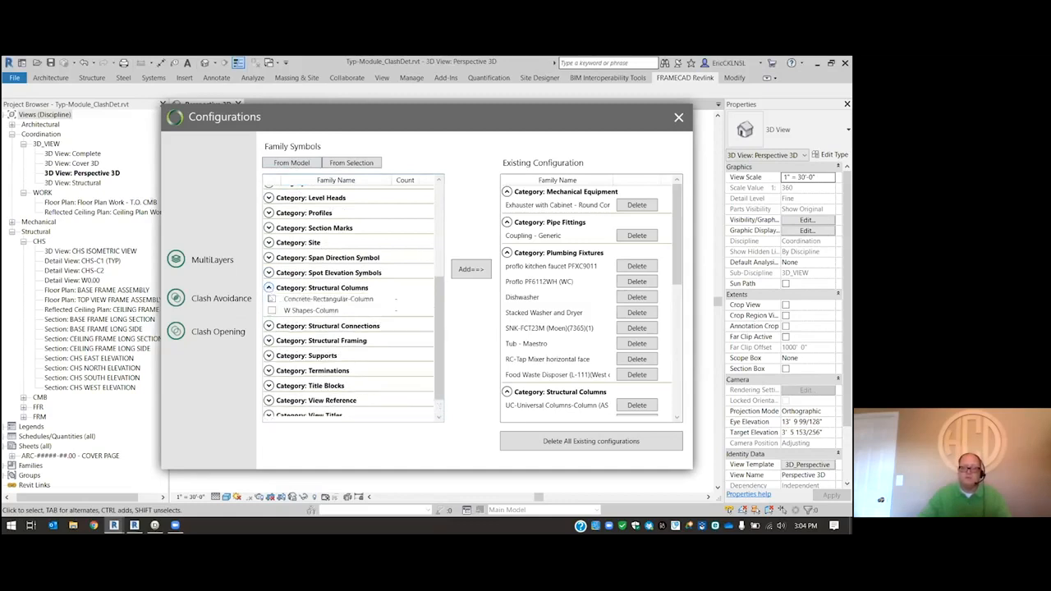
click(268, 326)
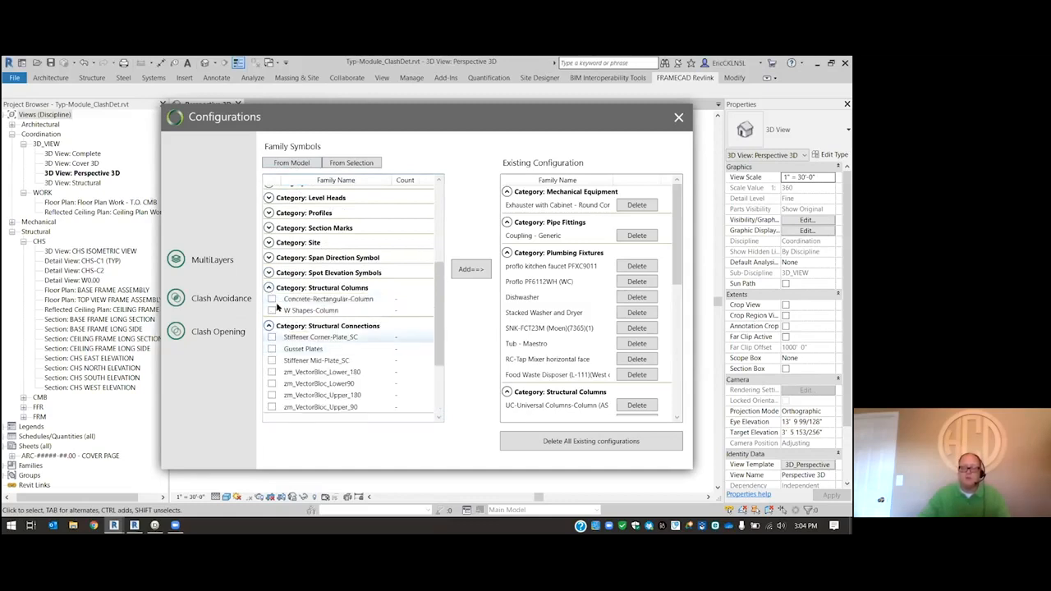
scroll(275, 271, down, 3)
click(272, 232)
click(271, 244)
click(272, 255)
click(272, 267)
click(272, 279)
click(272, 291)
click(272, 303)
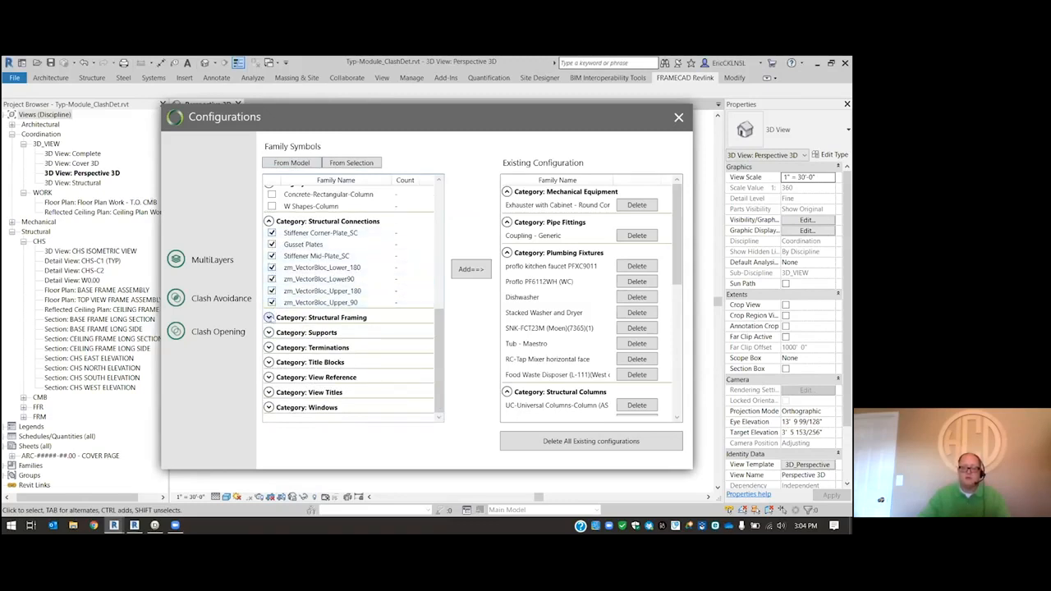
- Mark the Floor Joist, HSS Beam, Chassis Column, HSS-Hollow Structural Section and W Shapes framing families, and close the configuration without adding them
click(269, 317)
click(271, 328)
click(272, 340)
click(272, 352)
click(272, 363)
click(271, 375)
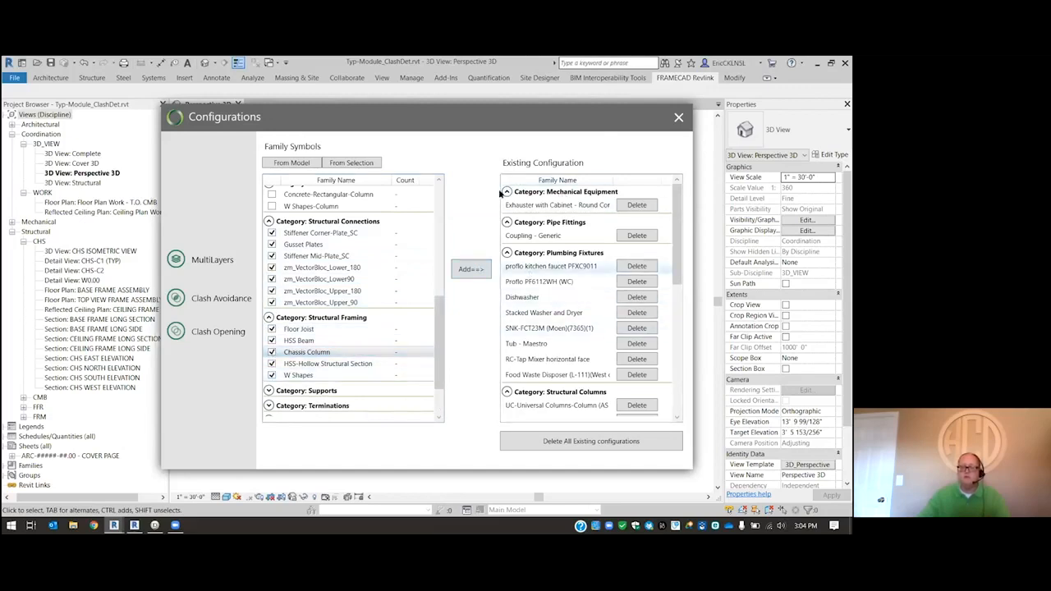
drag(465, 181, 451, 246)
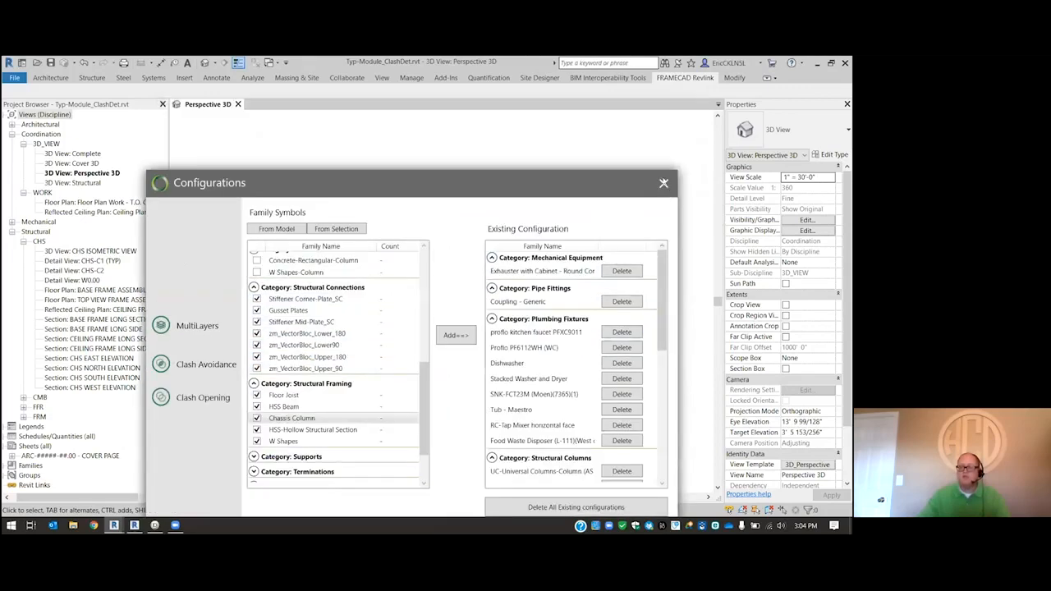
click(663, 182)
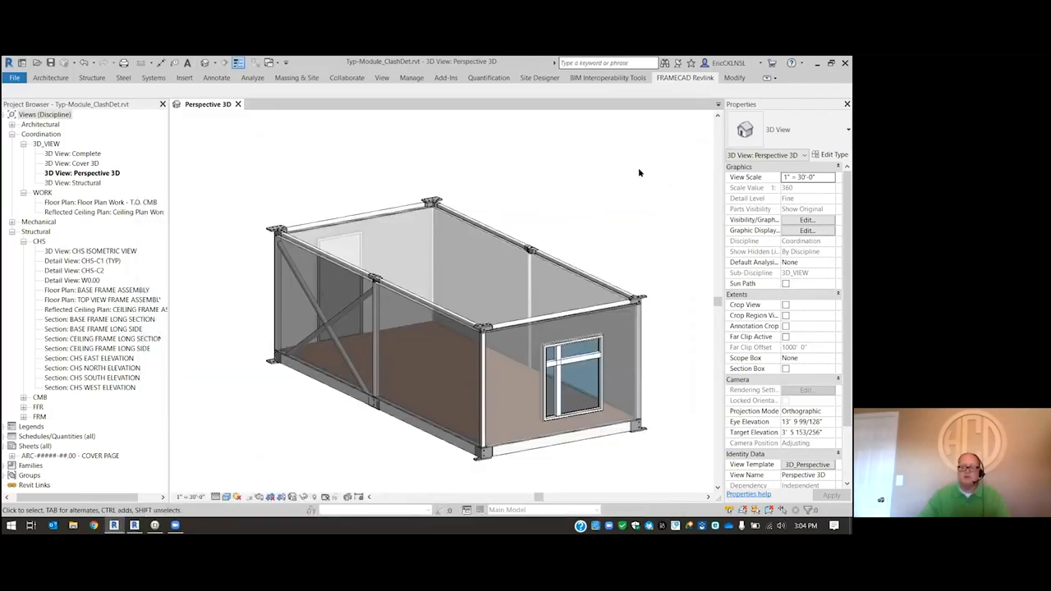
- Select all instances of the Generic WALL 3 5/8" wall type
click(409, 302)
right_click(410, 302)
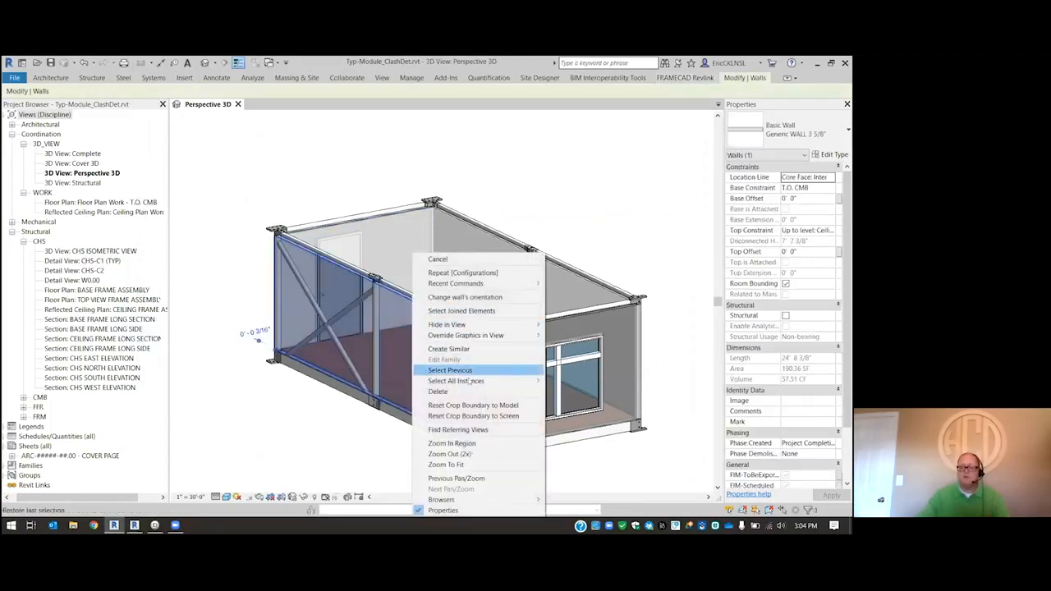
mouse_move(472, 381)
click(574, 392)
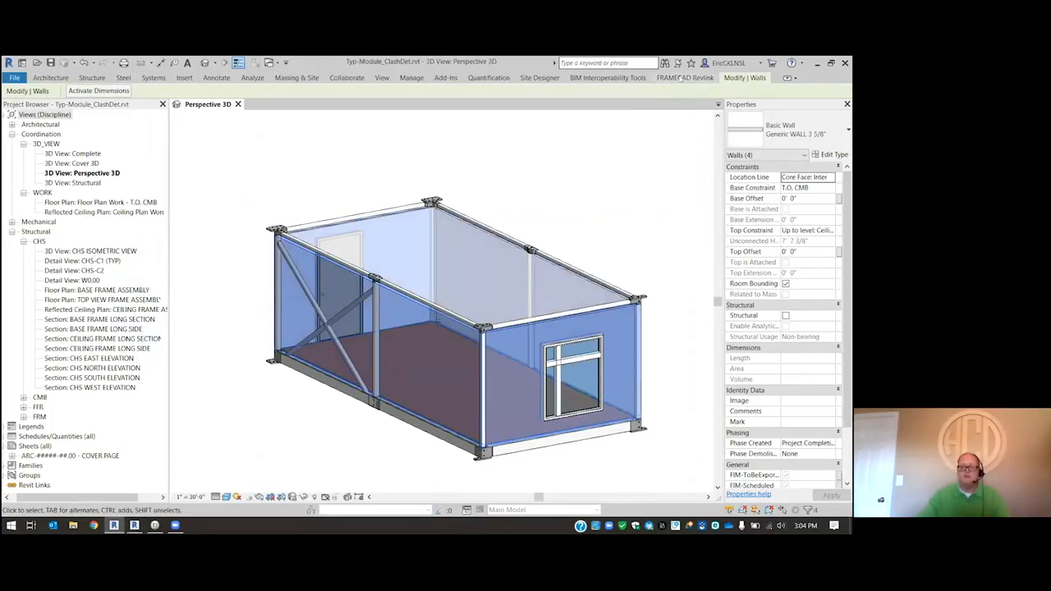
- Run Clash Avoidance on the selected walls and accept the overlapping-line warnings
click(682, 77)
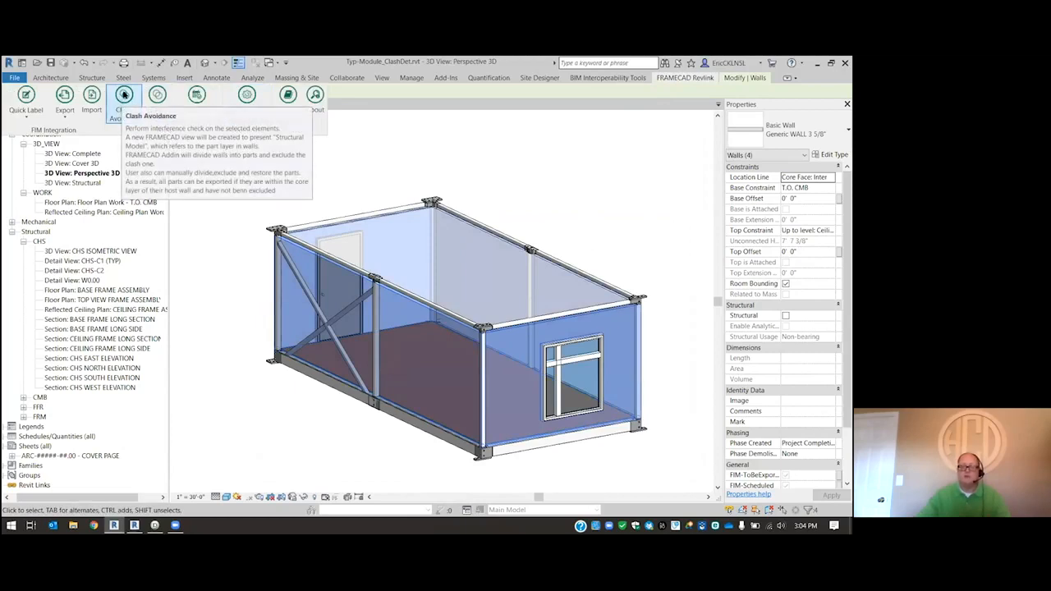
click(124, 95)
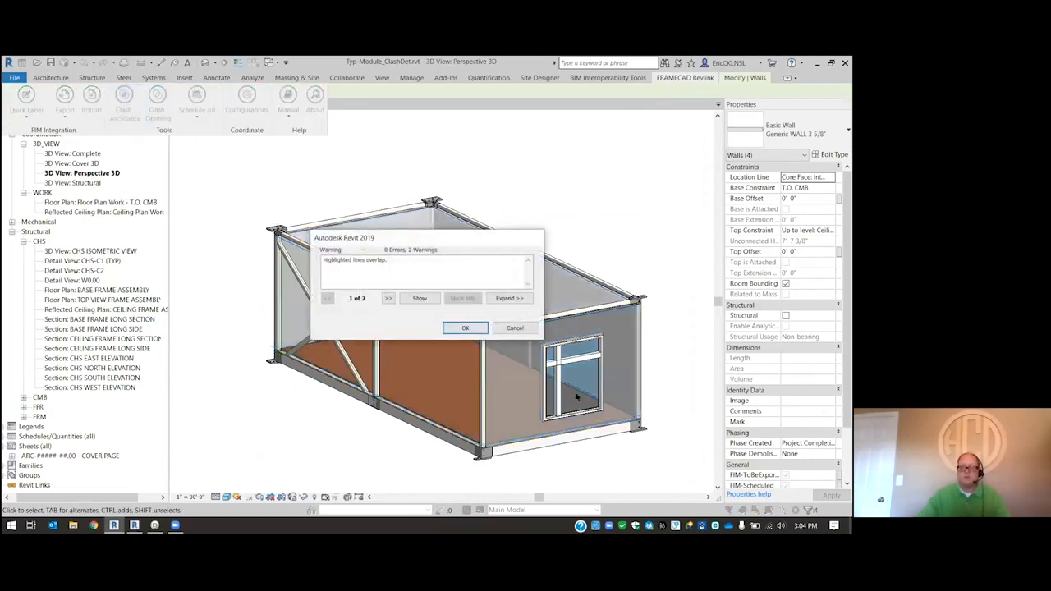
click(465, 328)
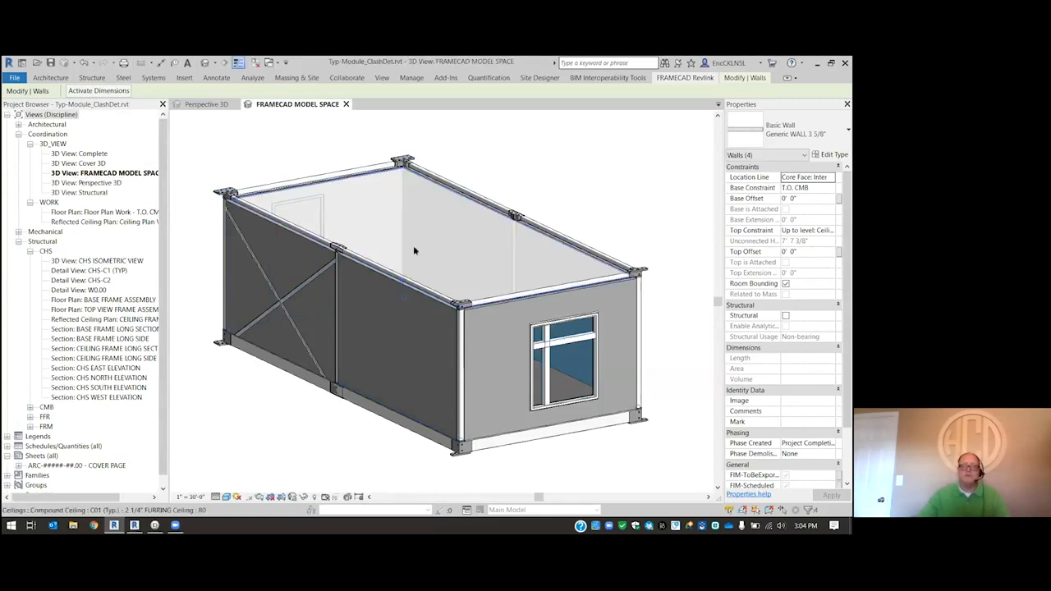
- Examine the separate wall parts around the cross brace on the module's long side, selecting them one after another
scroll(413, 245, down, 2)
scroll(265, 171, up, 2)
scroll(223, 202, down, 1)
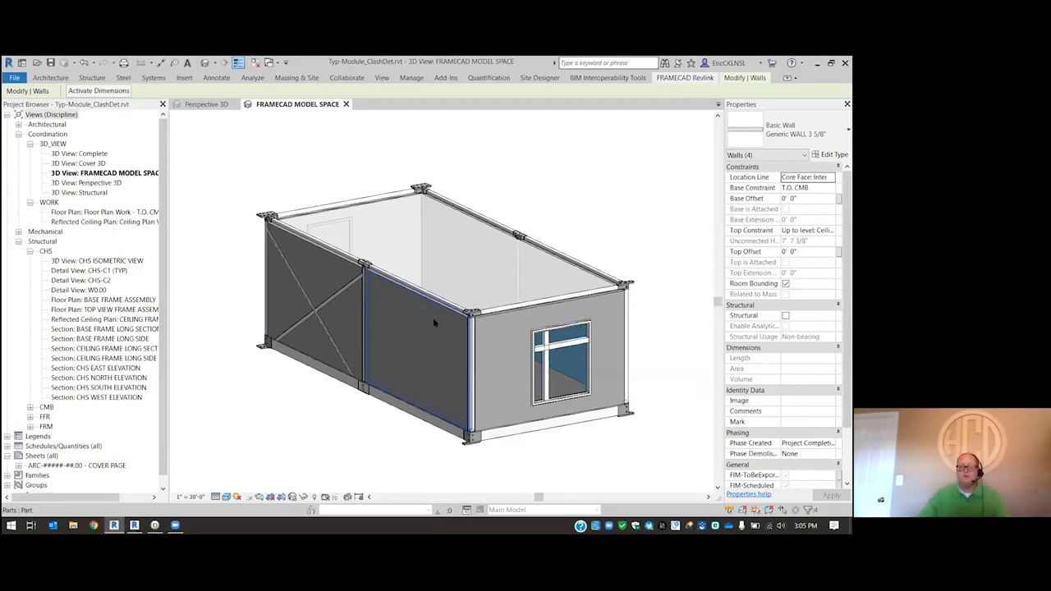
click(357, 315)
scroll(393, 295, up, 3)
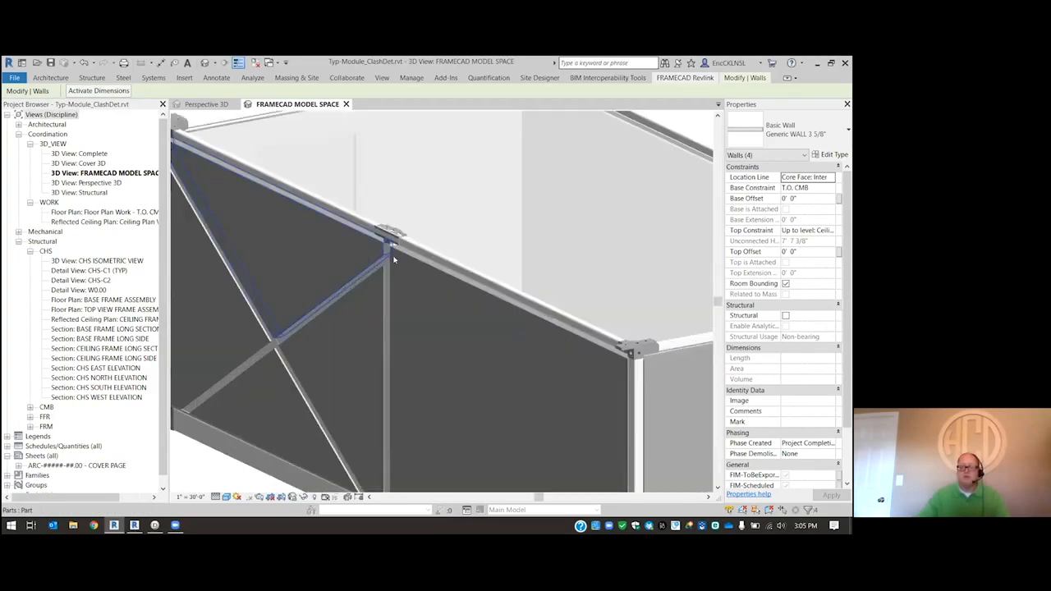
click(419, 268)
click(345, 234)
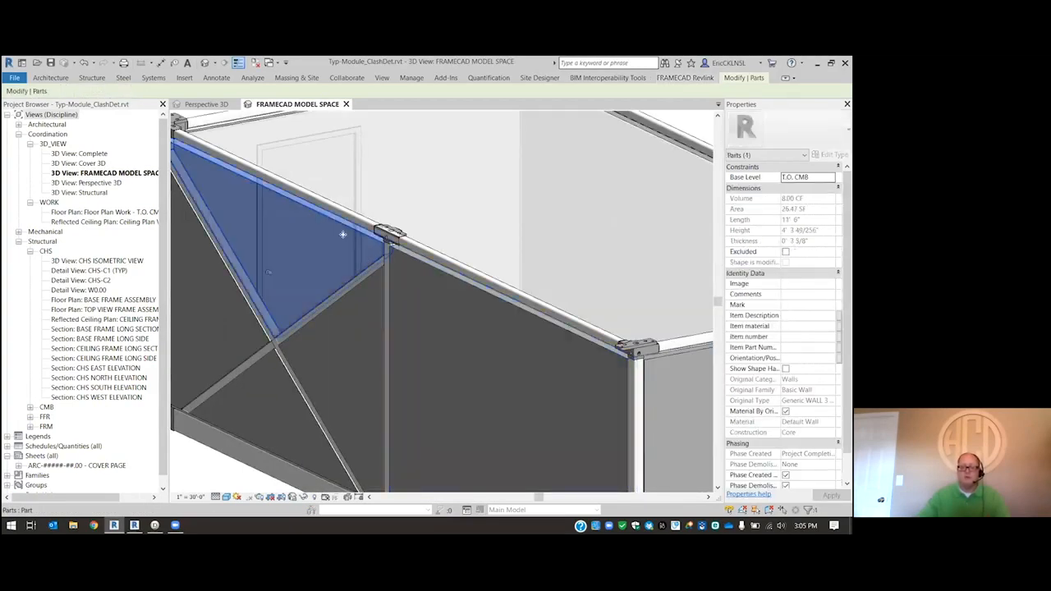
click(308, 321)
click(244, 324)
click(258, 375)
click(355, 354)
- Examine the rectangular wall part between the middle column and the corner column near the window end
scroll(455, 385, down, 3)
scroll(553, 366, up, 4)
click(555, 358)
click(494, 345)
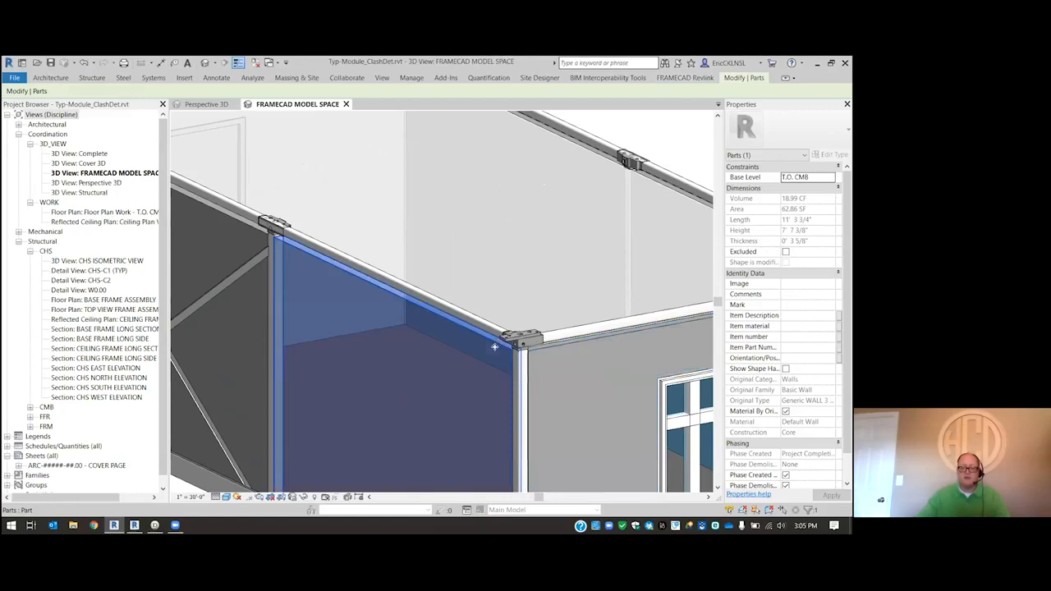
scroll(436, 315, down, 1)
scroll(395, 314, down, 3)
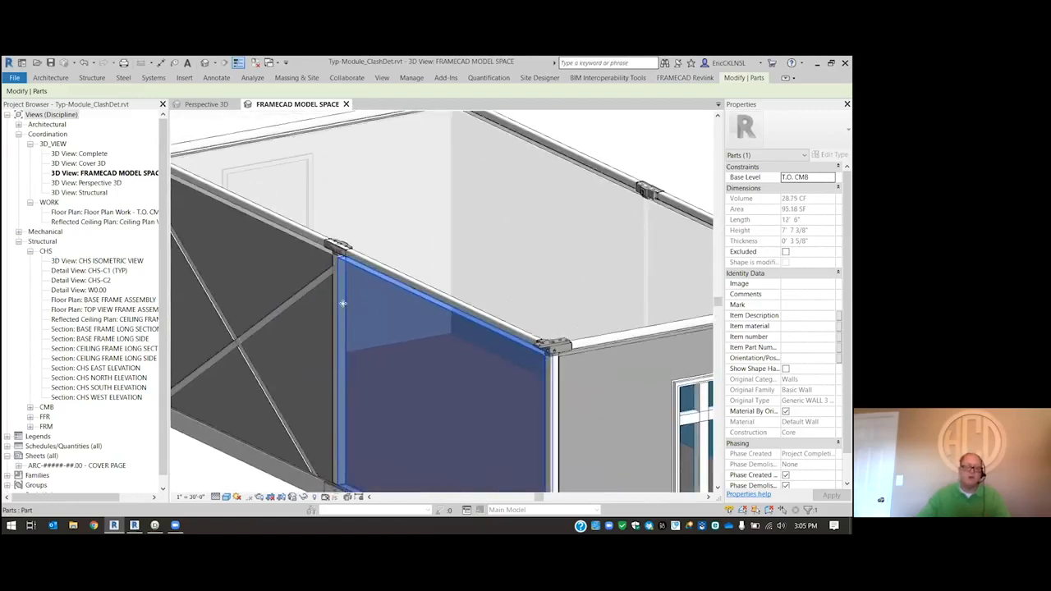
- Clear the part selection and return to the Perspective 3D view
scroll(389, 315, down, 1)
click(250, 408)
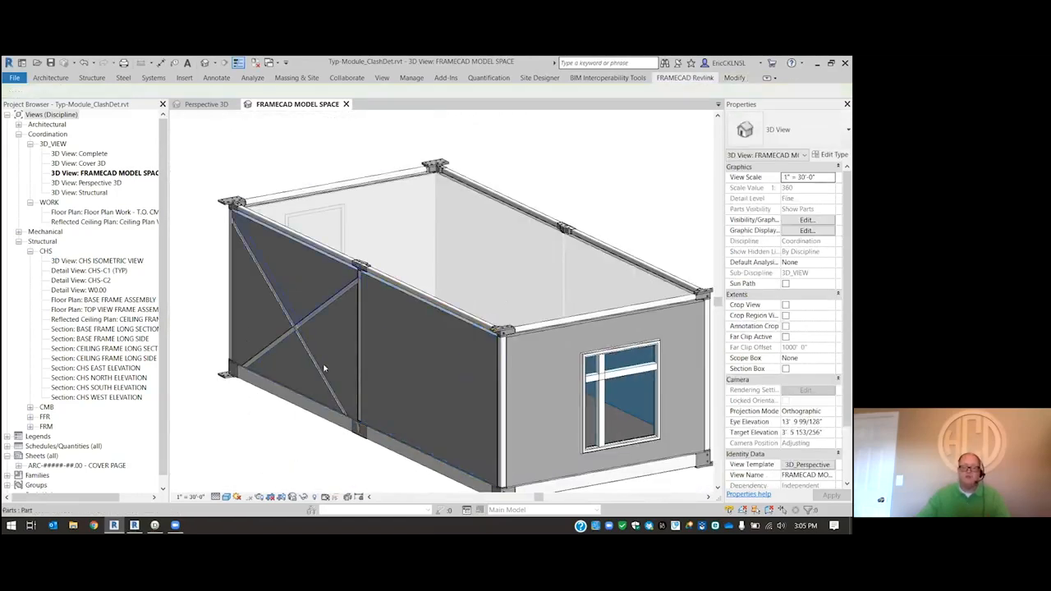
double_click(100, 183)
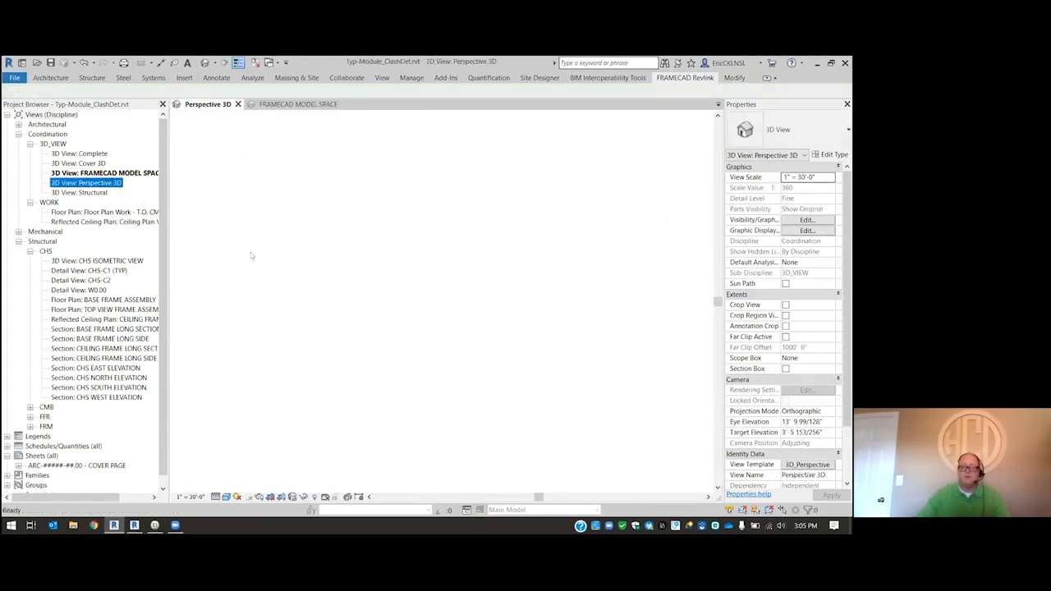
- Open the FRAMECAD MODEL SPACE 3D view
double_click(123, 174)
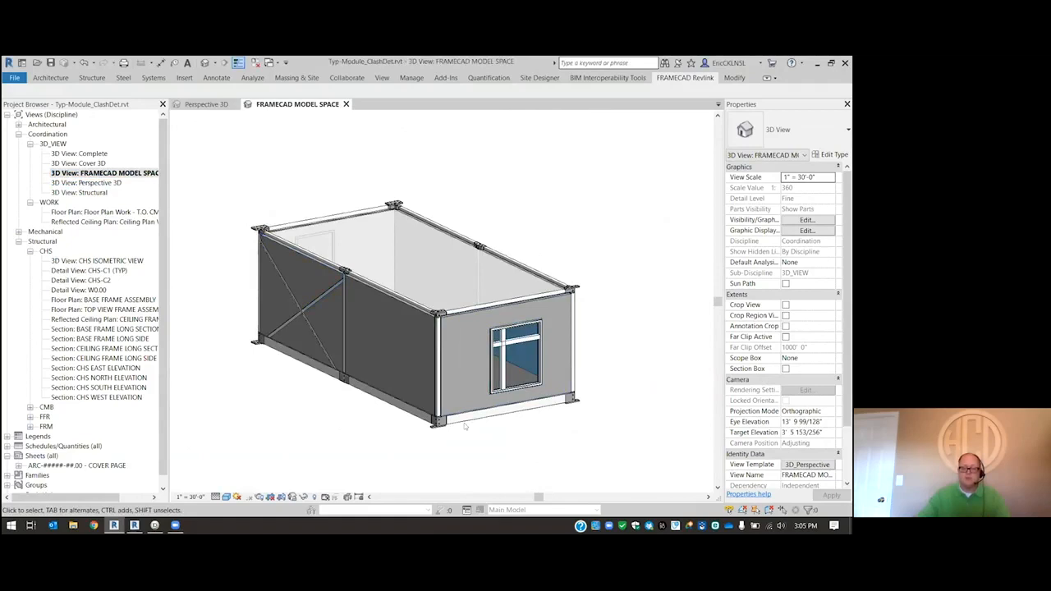
click(304, 499)
click(378, 311)
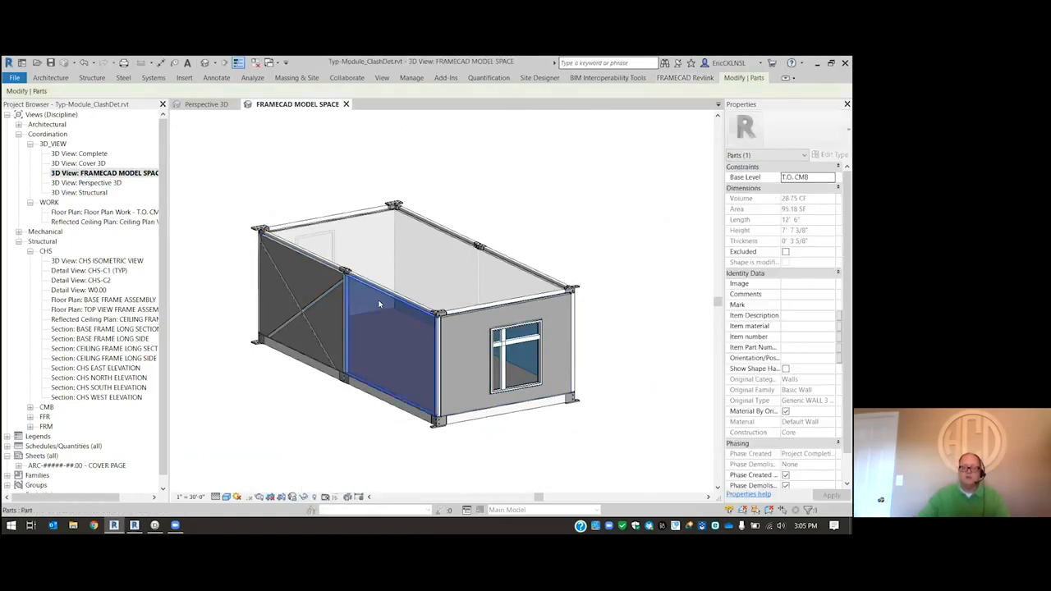
click(302, 498)
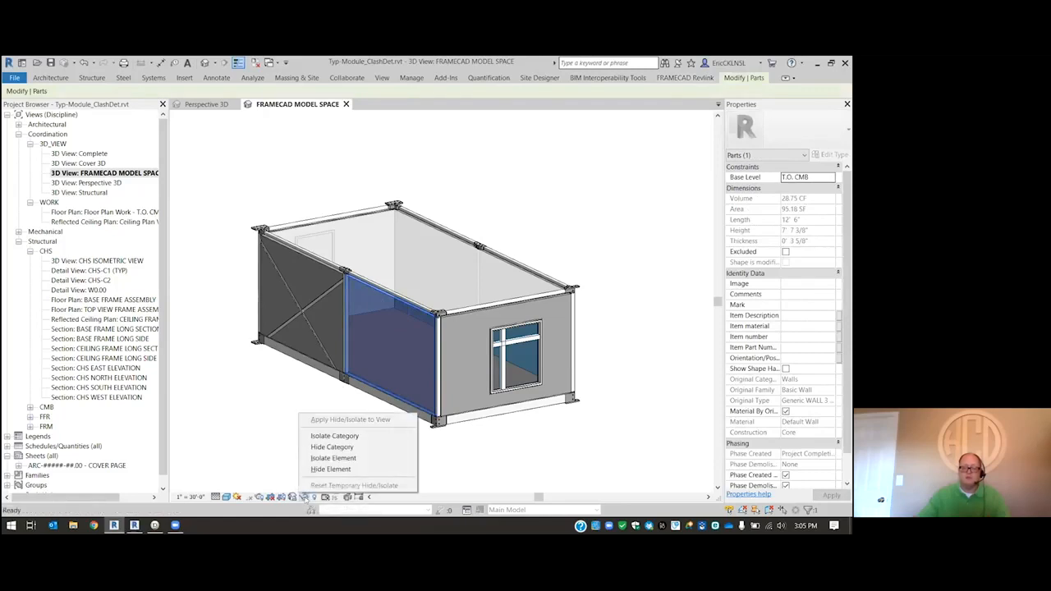
click(336, 458)
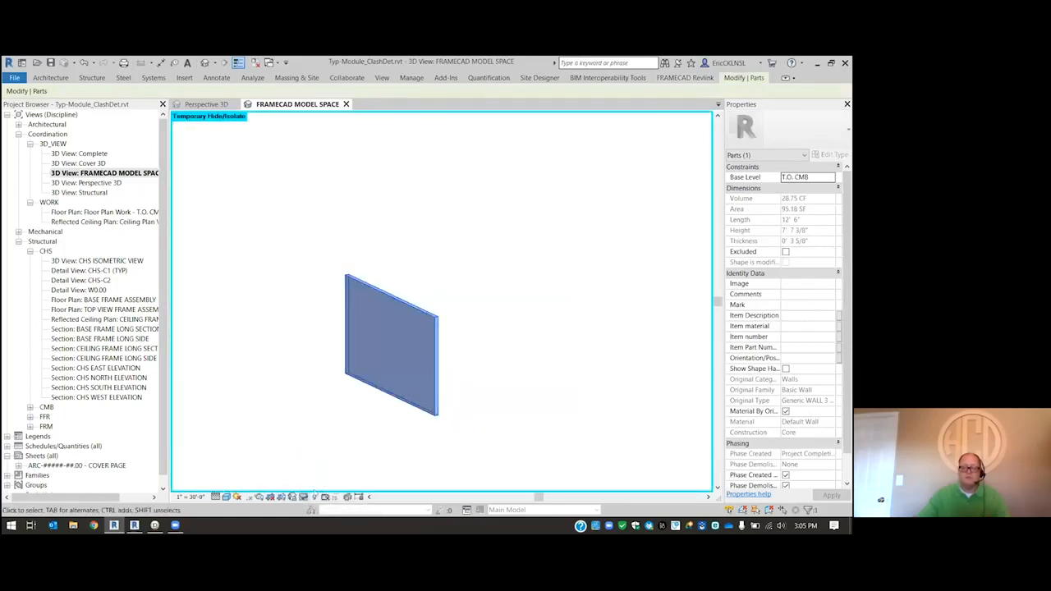
click(304, 499)
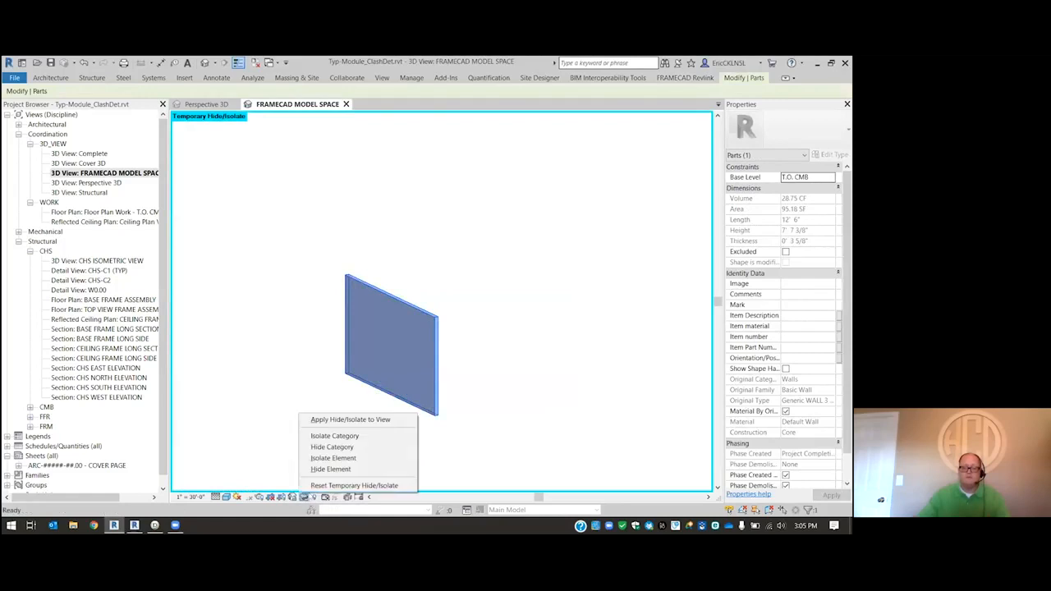
click(329, 485)
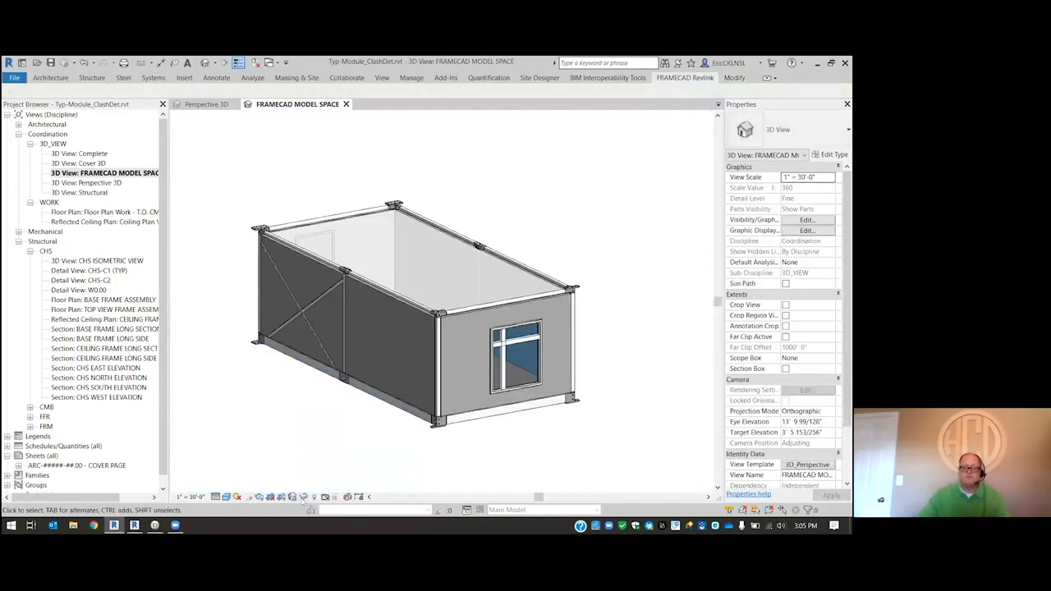
- Temporarily isolate the Parts category in the view, using the wall part between the middle column and the window-end corner
click(387, 322)
right_click(386, 320)
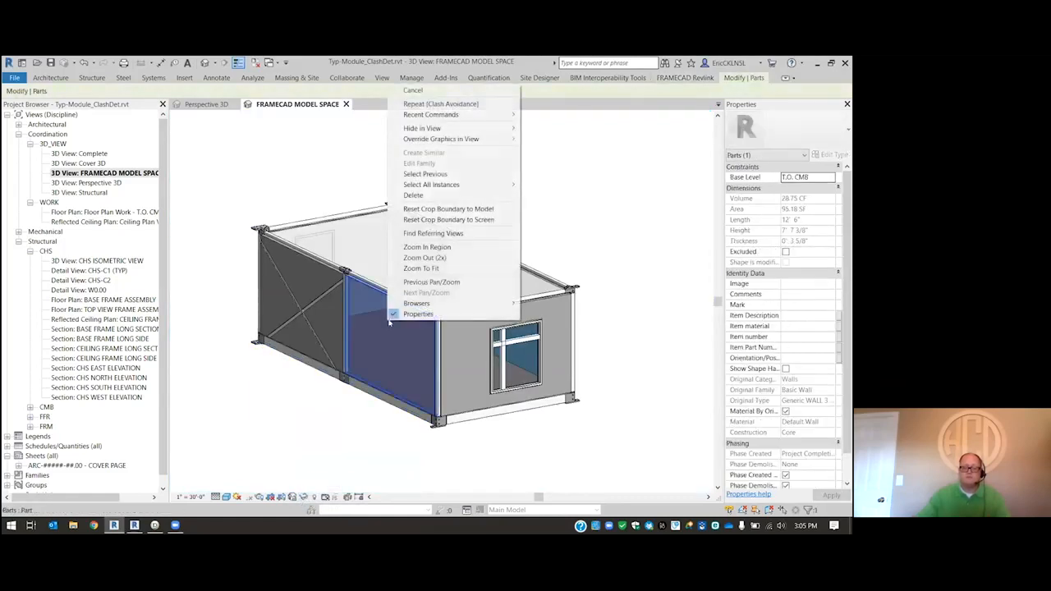
click(304, 497)
click(304, 497)
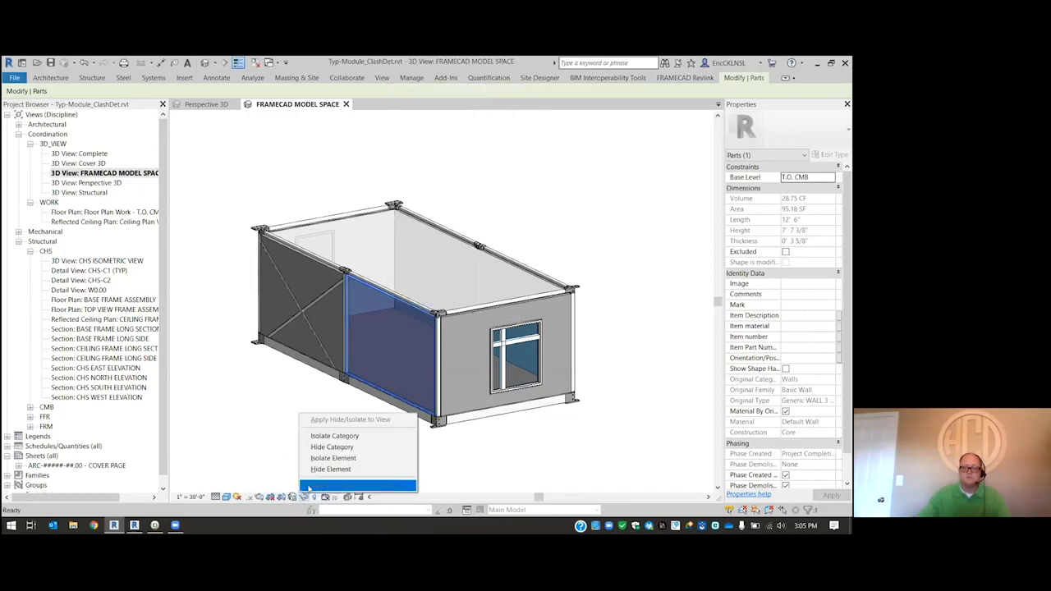
click(333, 446)
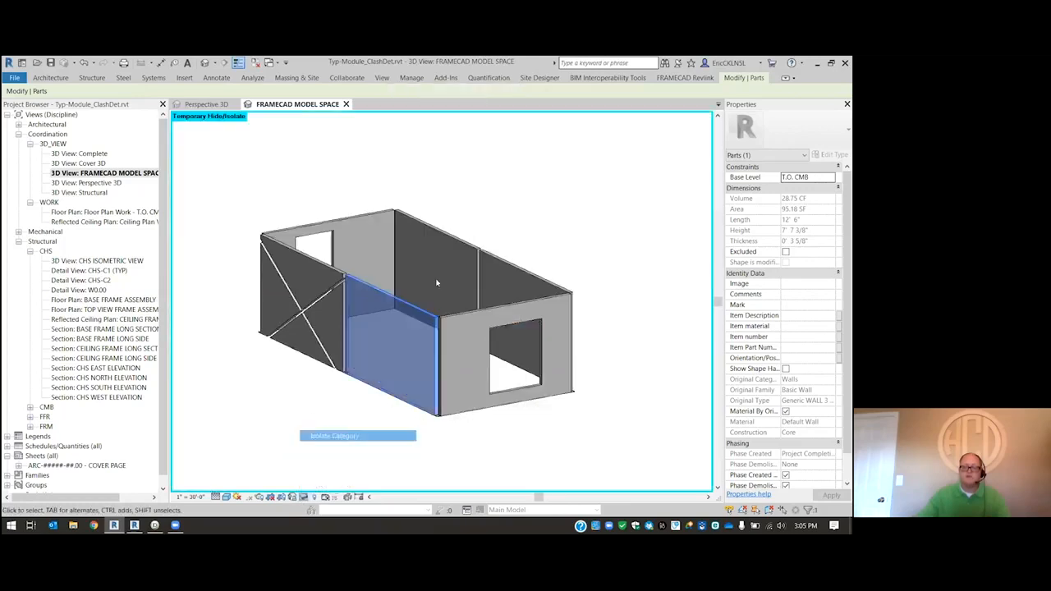
- Exclude the two sliver parts at the base of the cross-braced wall's door-end corner
scroll(242, 344, up, 3)
drag(282, 351, 287, 362)
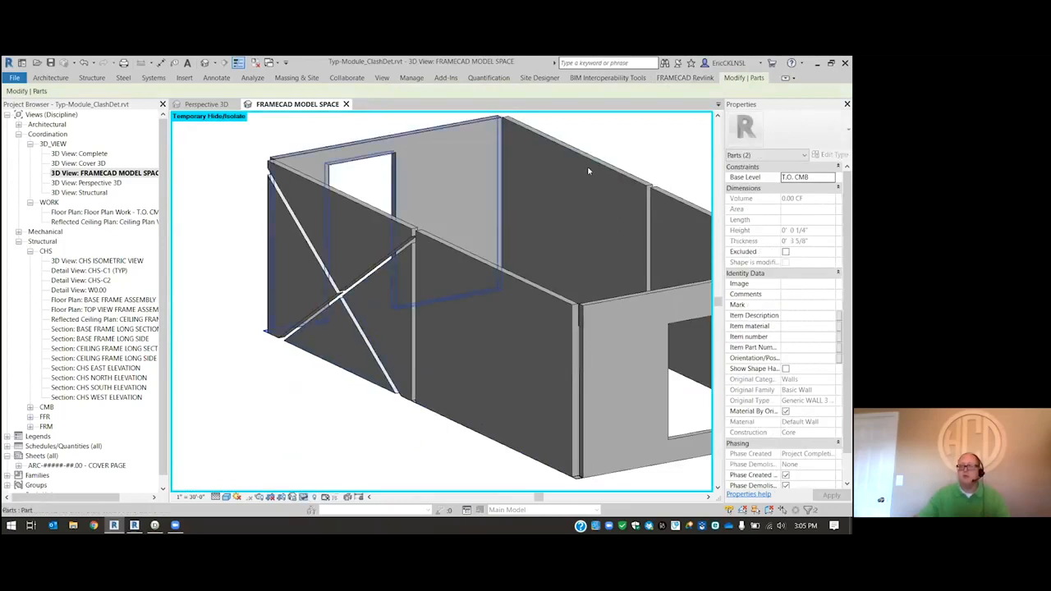
click(744, 78)
click(246, 321)
- Exclude the sliver part at the base of the middle column gap beside the cross brace
scroll(355, 373, up, 2)
drag(289, 339, 381, 407)
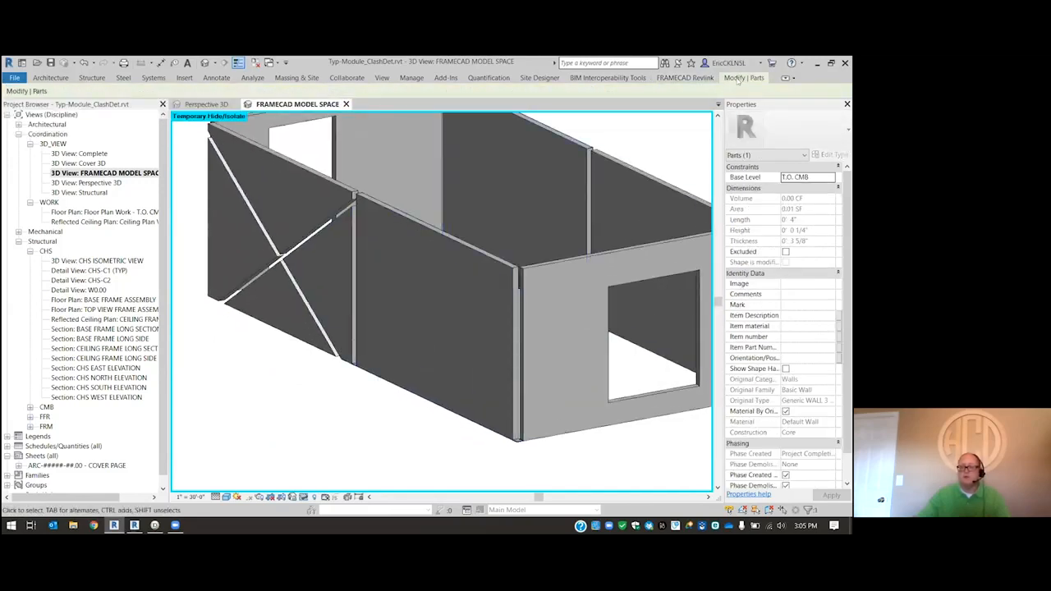
click(738, 80)
click(570, 106)
scroll(271, 309, down, 2)
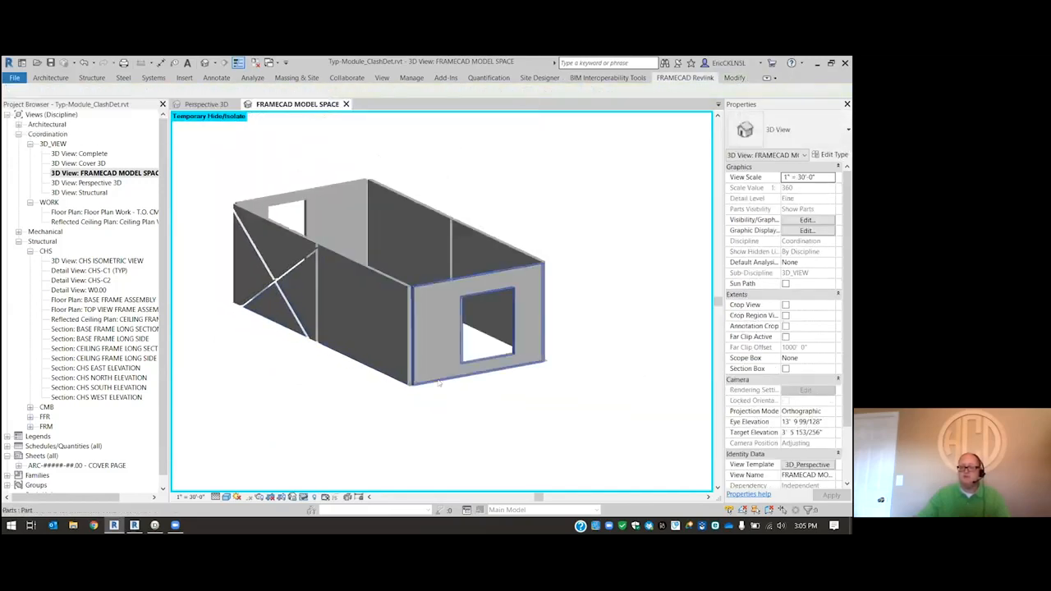
- Exclude the four sliver parts at the base of both corners of the window-end wall
scroll(411, 400, up, 4)
drag(313, 371, 409, 413)
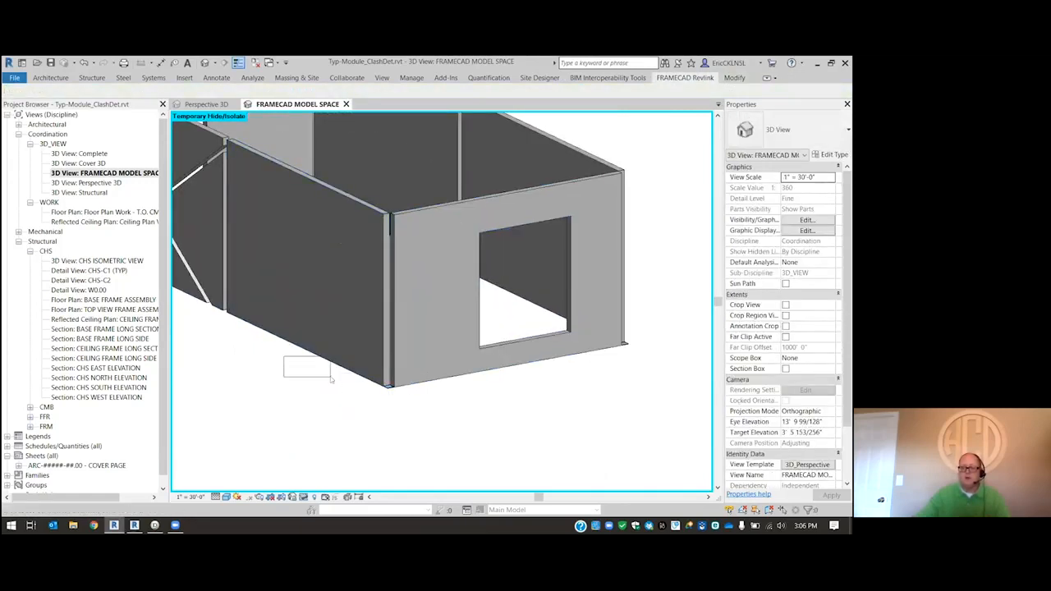
drag(572, 345, 659, 386)
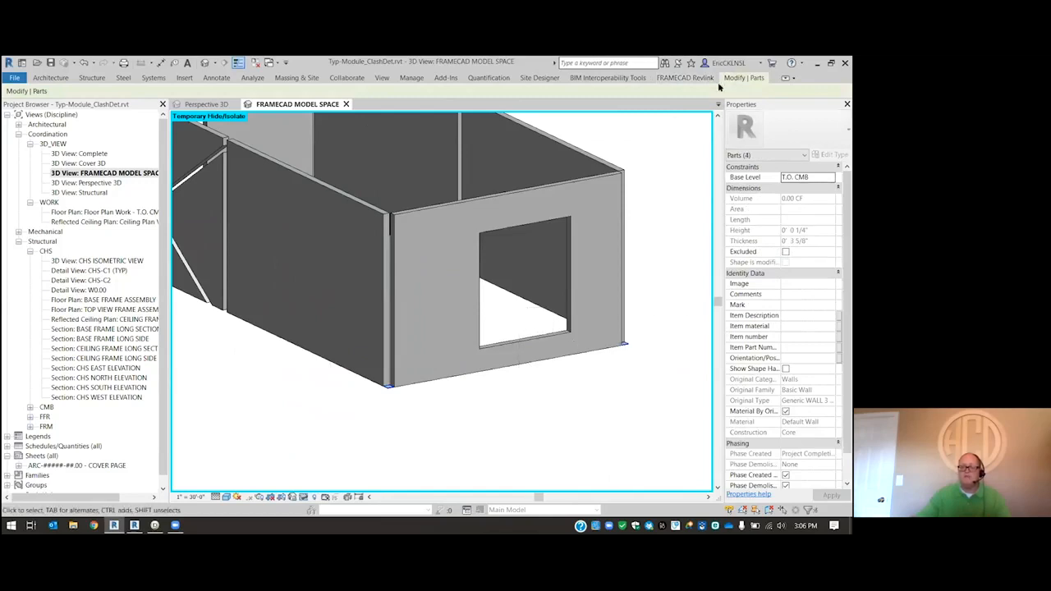
click(638, 101)
click(675, 307)
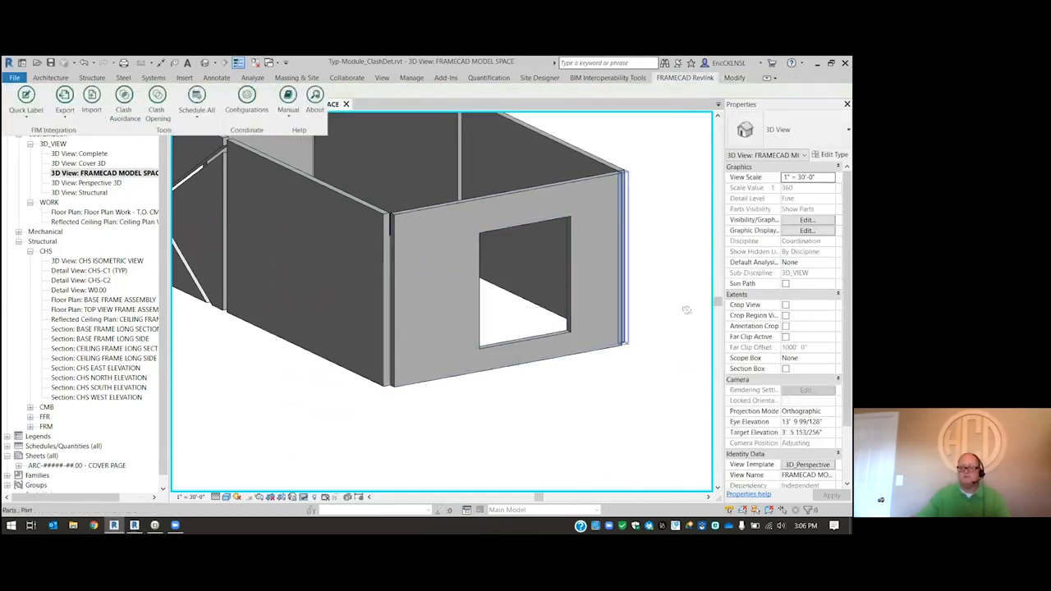
- Exclude the sliver part at the base of the middle column gap on the opposite long wall
shift+middle_drag(366, 384, 381, 437)
click(648, 244)
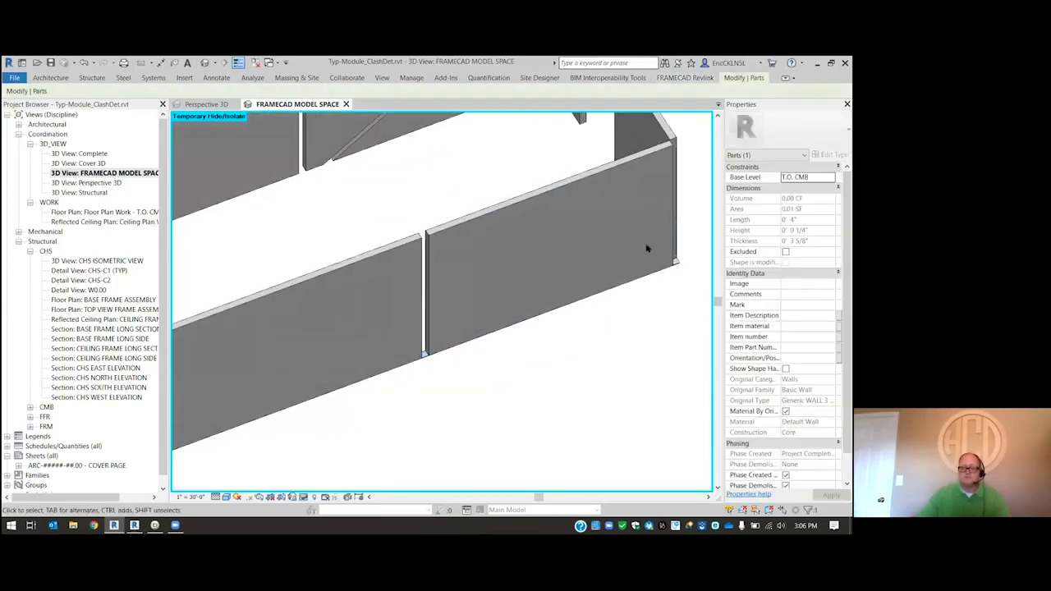
click(739, 78)
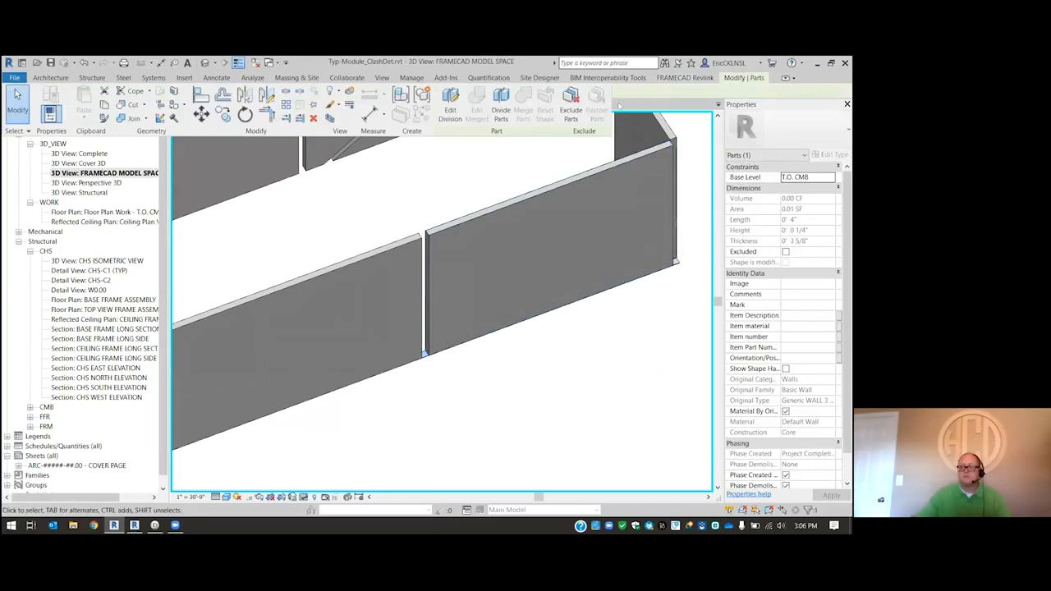
click(577, 113)
- Exclude the two sliver parts at the base of the opposite long wall's door-end corner
drag(572, 174, 696, 306)
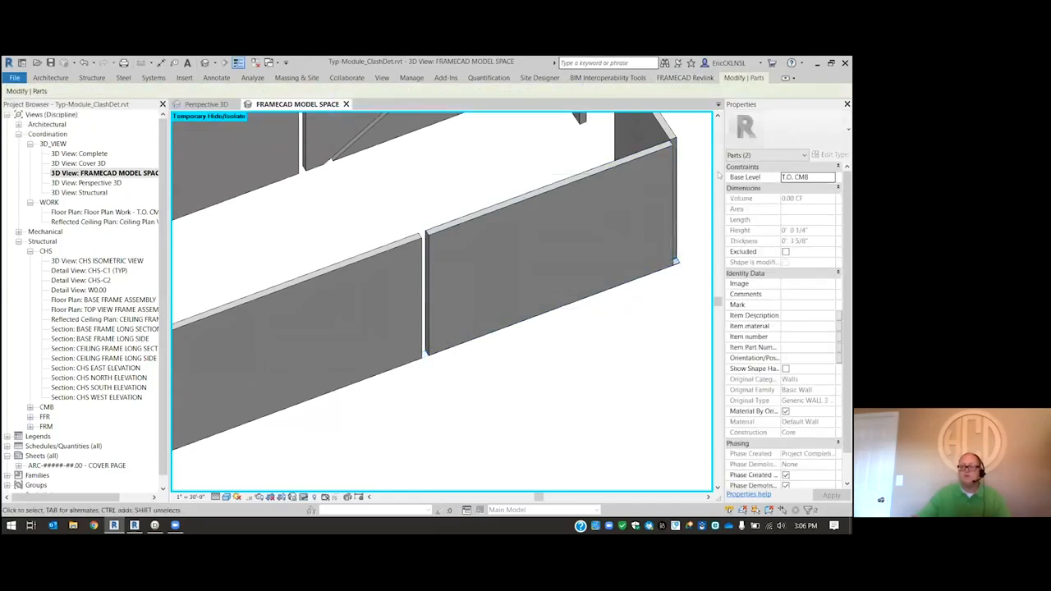
click(685, 77)
click(739, 78)
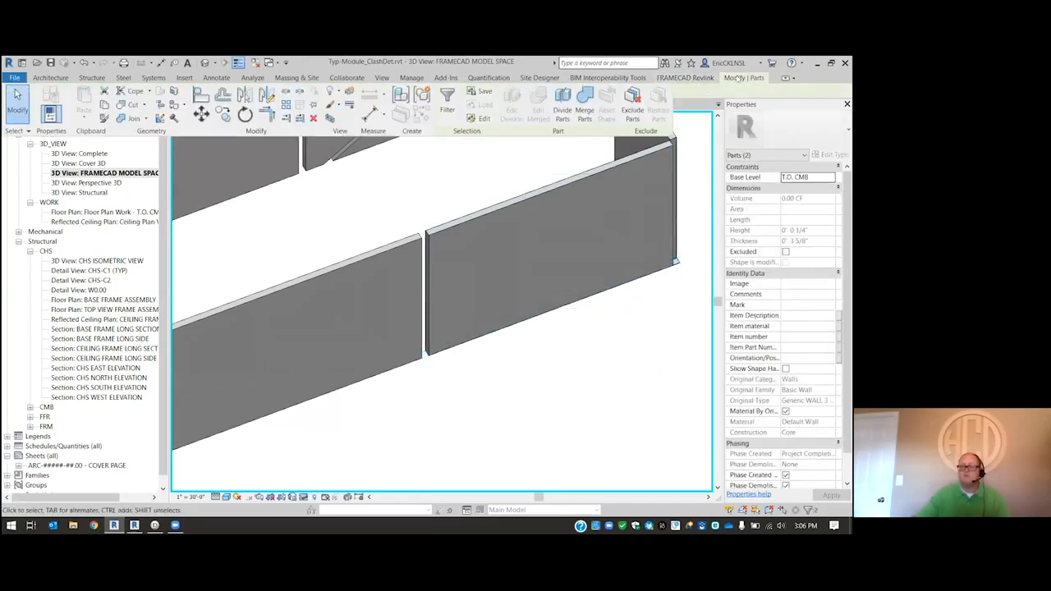
click(635, 102)
- Reset the temporary isolation of the parts and return to the Perspective 3D view
scroll(678, 240, down, 3)
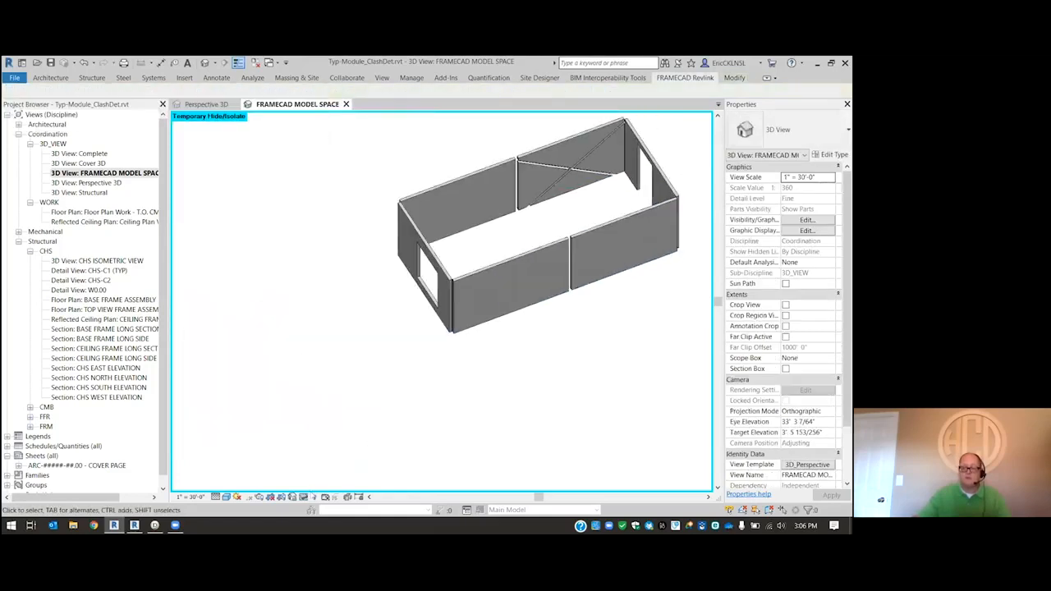
click(303, 497)
click(327, 487)
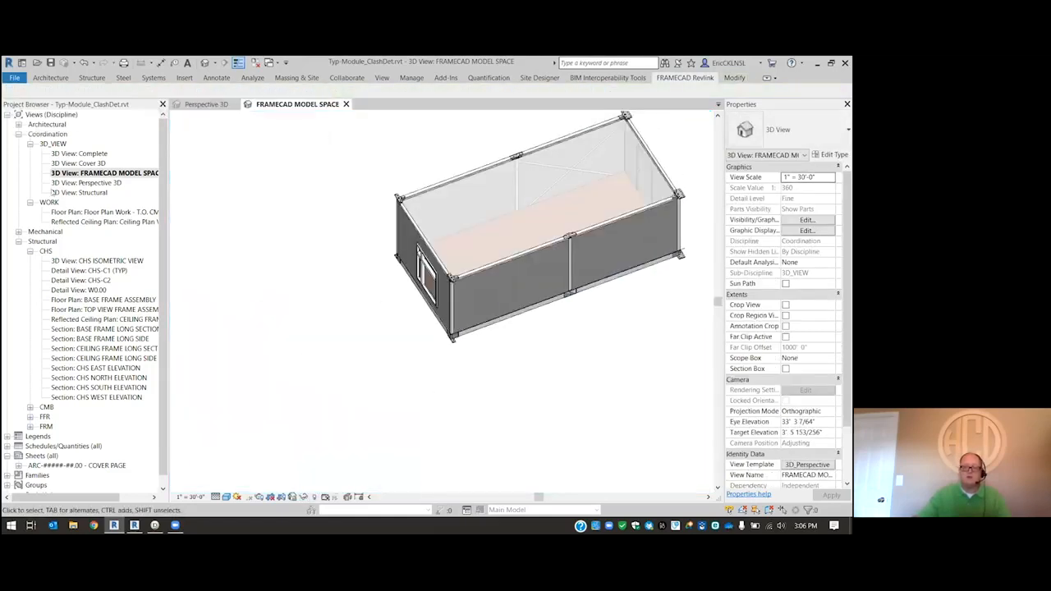
double_click(105, 182)
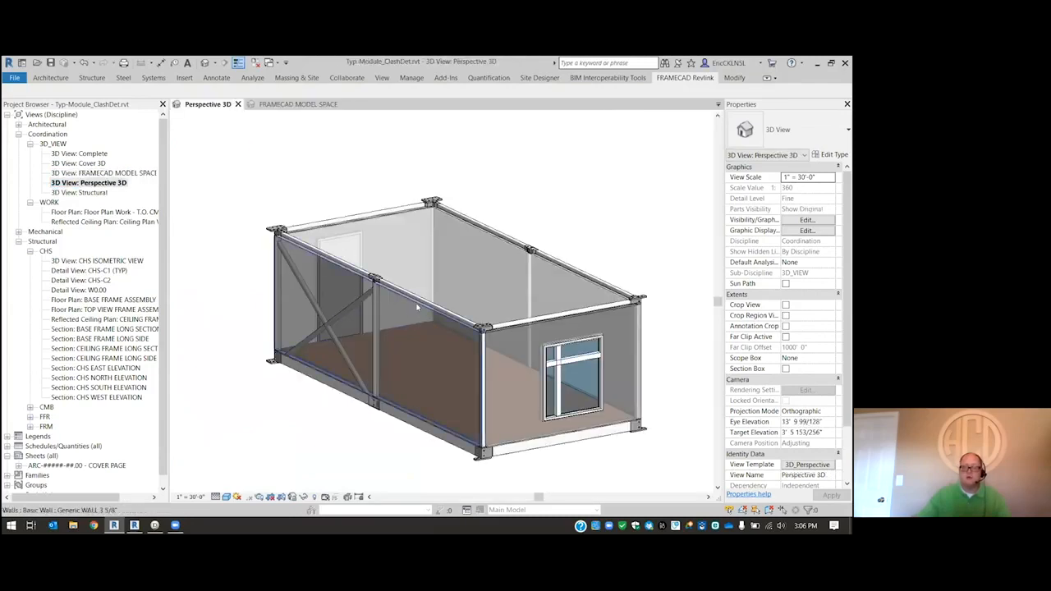
click(401, 325)
right_click(401, 324)
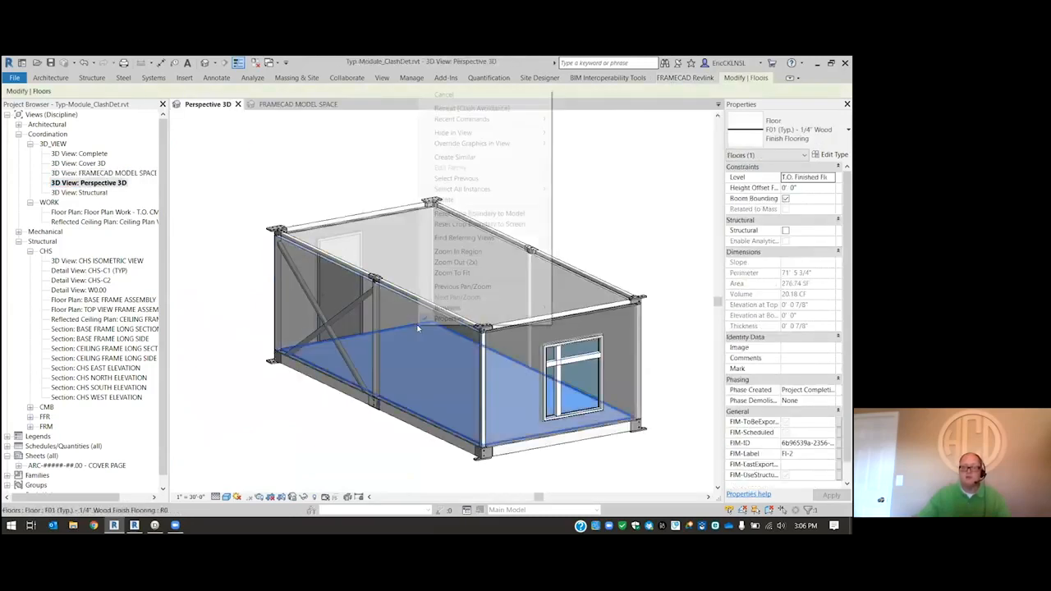
key(Escape)
- Select all instances of the Generic WALL 3 5/8" wall type and export them as a FIM file named Clash in the CNC folder
click(400, 294)
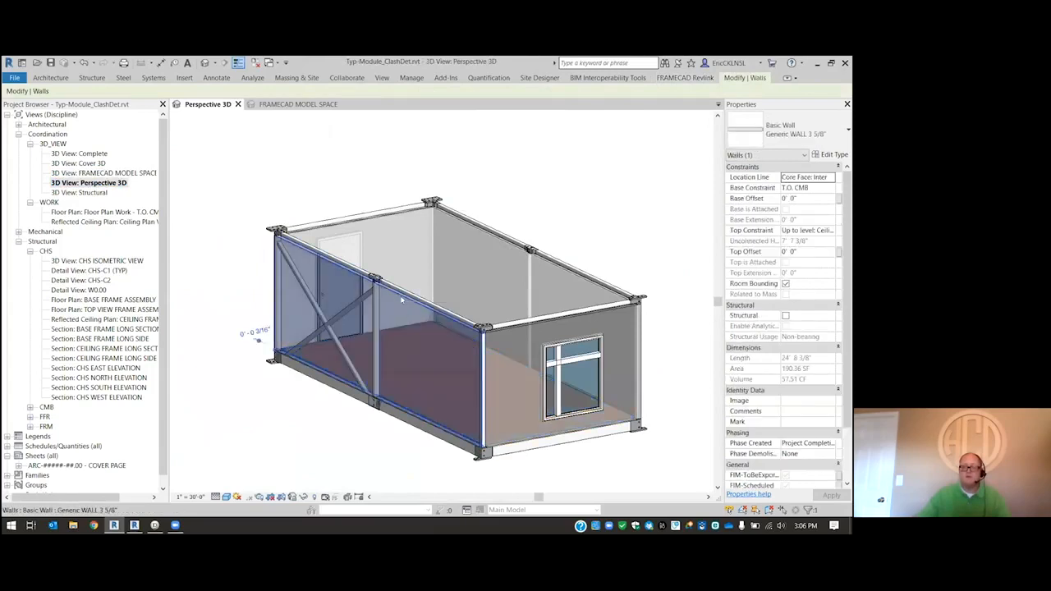
right_click(402, 301)
mouse_move(460, 381)
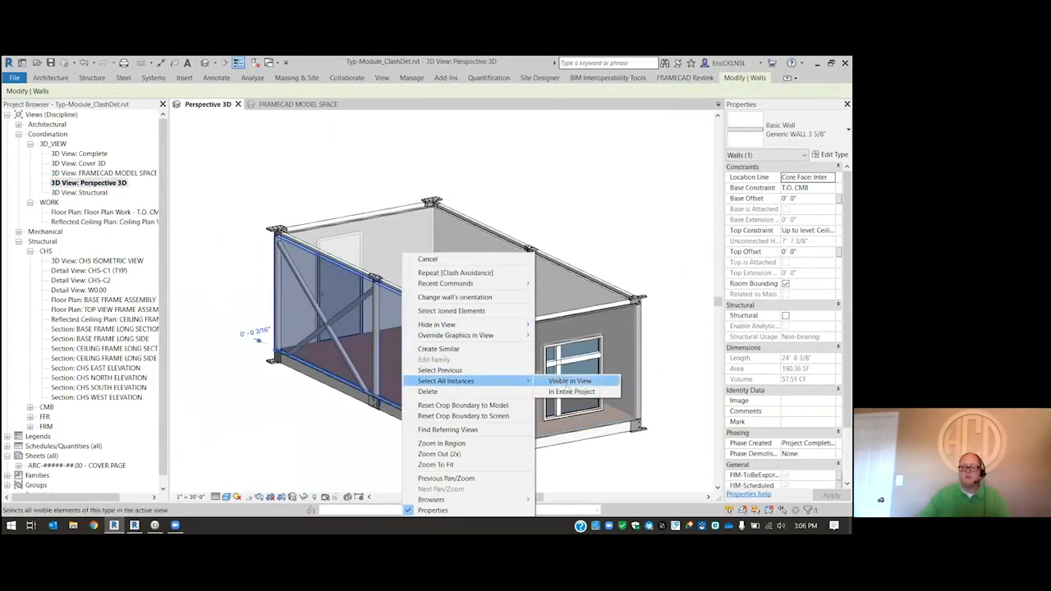
click(566, 393)
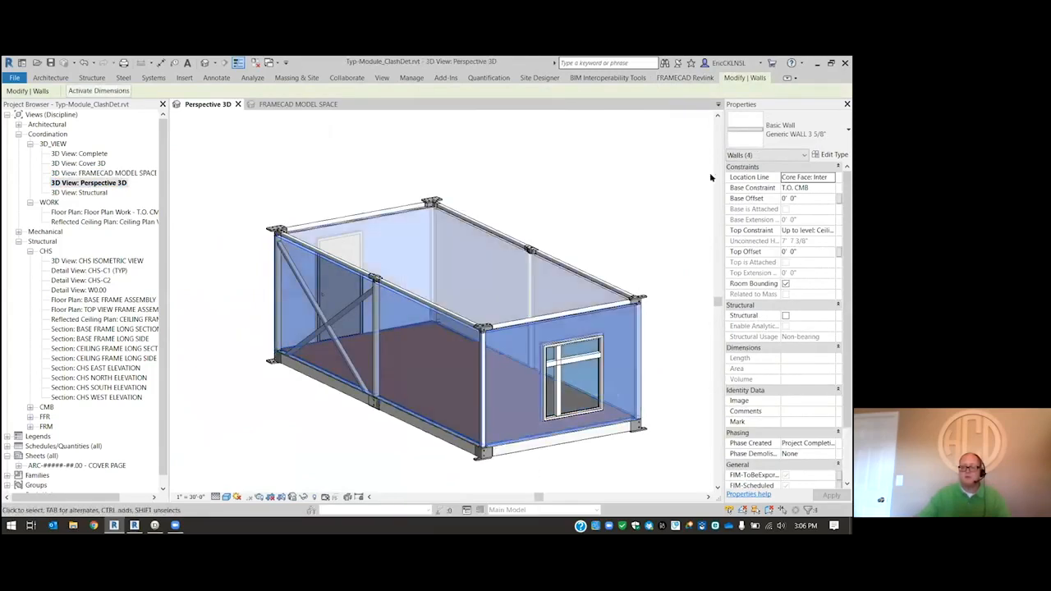
click(680, 78)
click(64, 99)
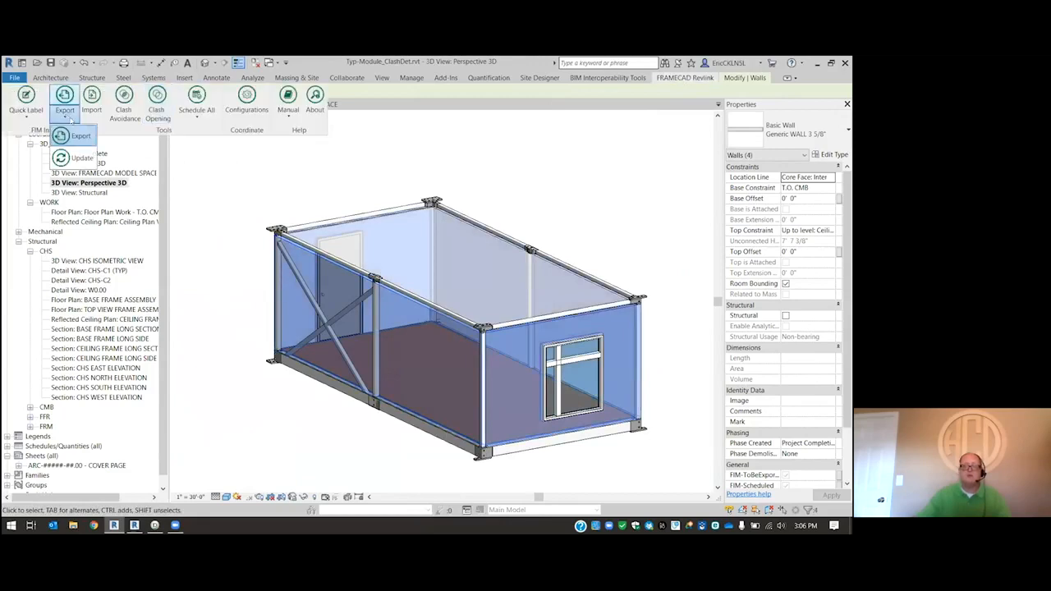
click(66, 135)
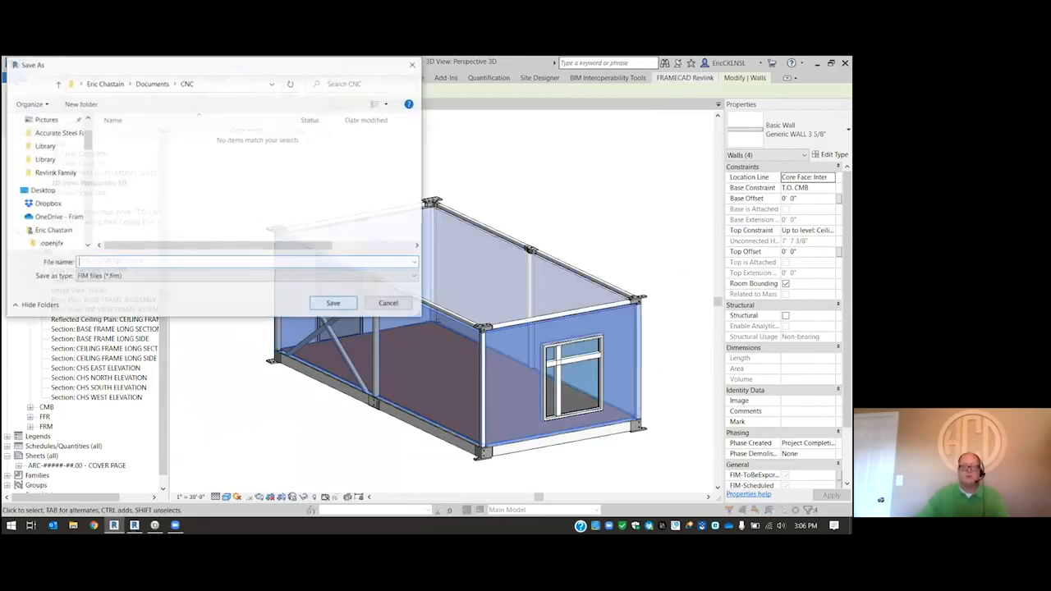
text(Cla)
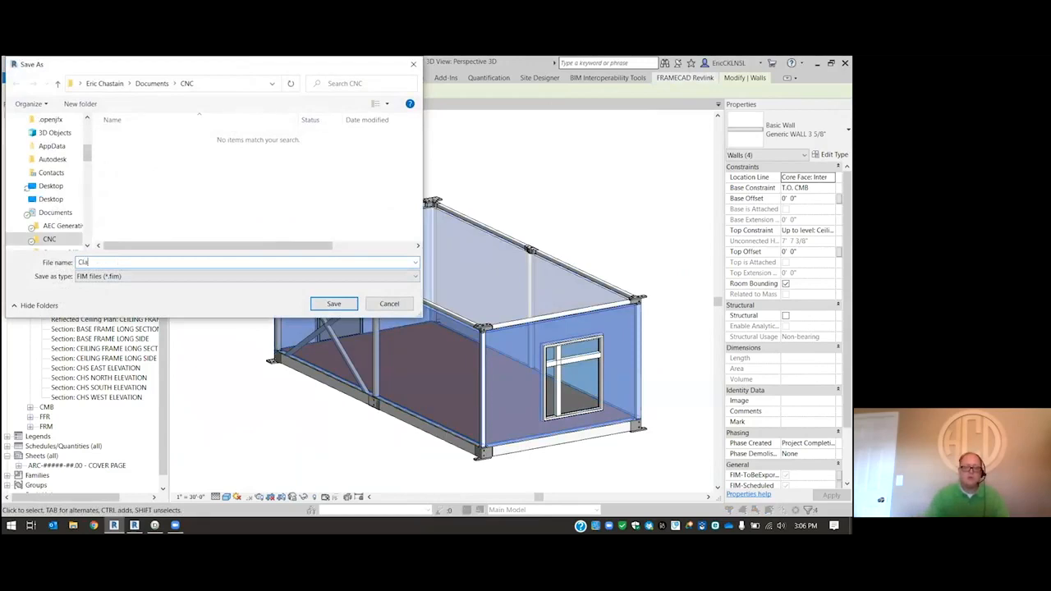
text(sh)
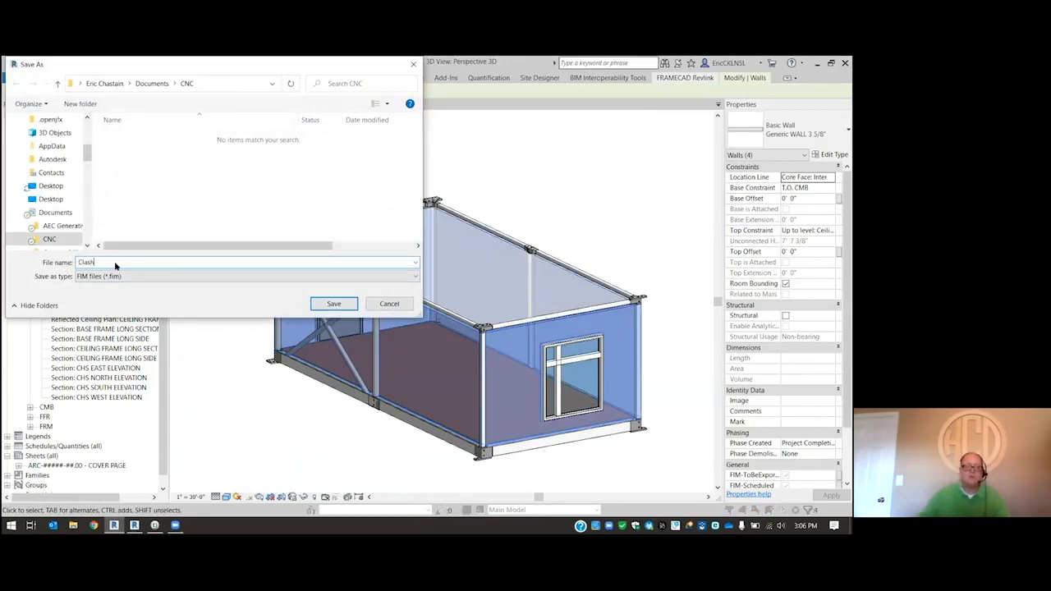
key(Return)
click(152, 188)
click(494, 293)
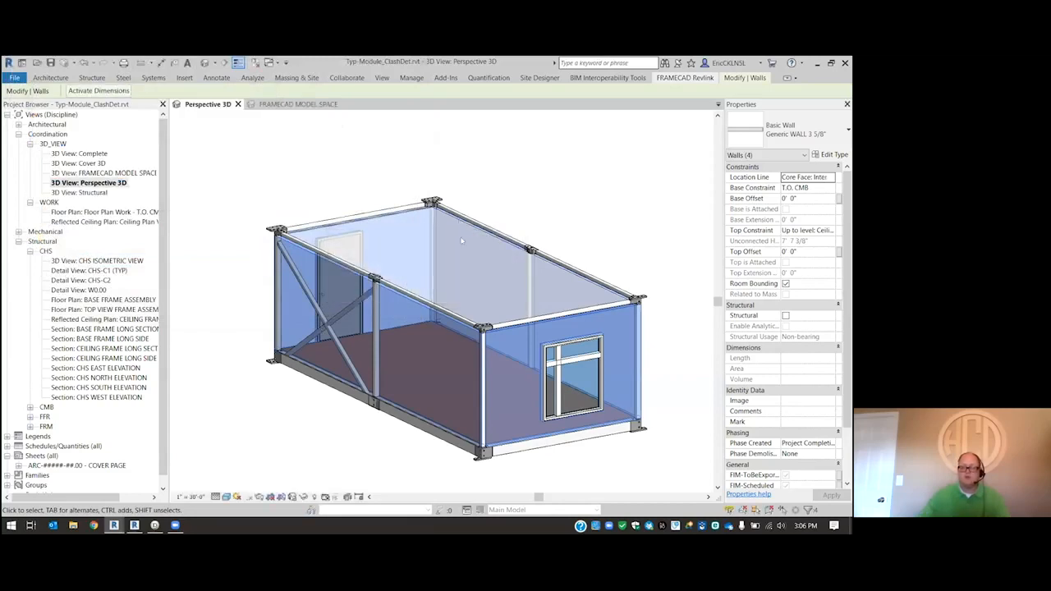
- Switch to FRAMECAD Detailer and import Clash.fim from the CNC folder as a new project
click(155, 525)
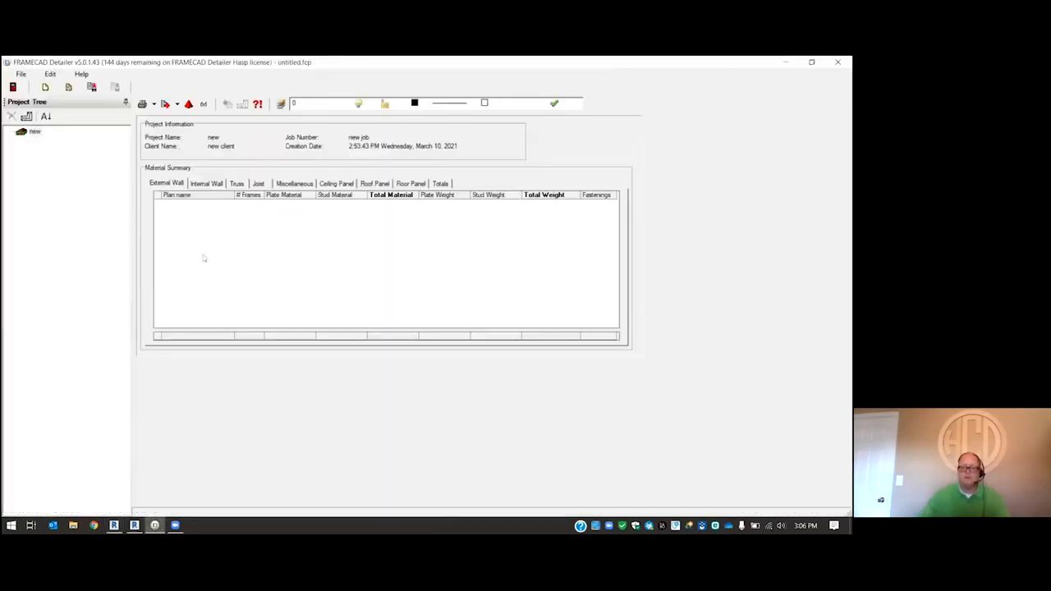
click(20, 74)
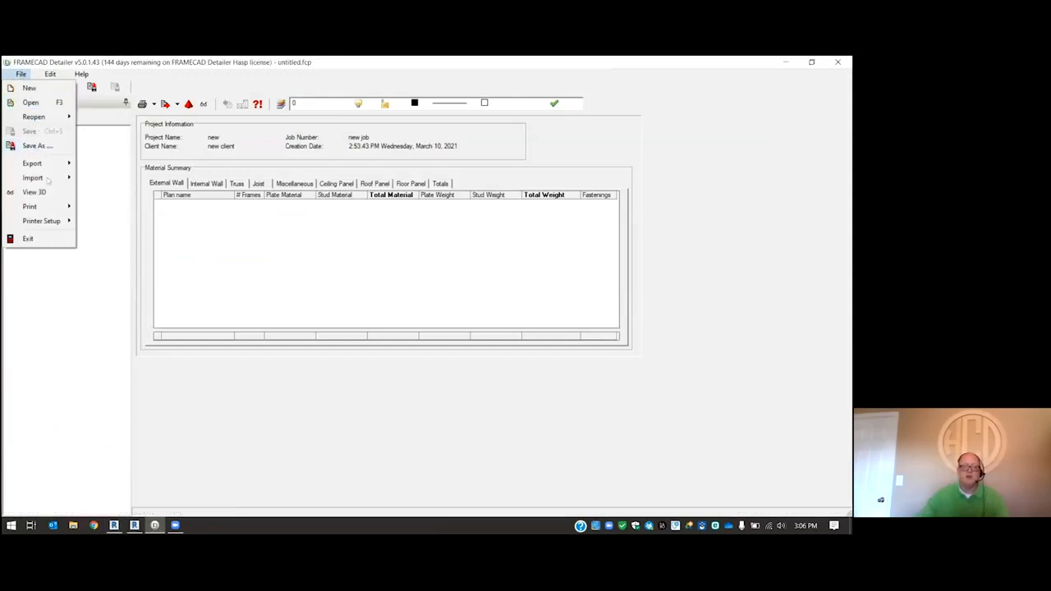
mouse_move(33, 178)
click(120, 223)
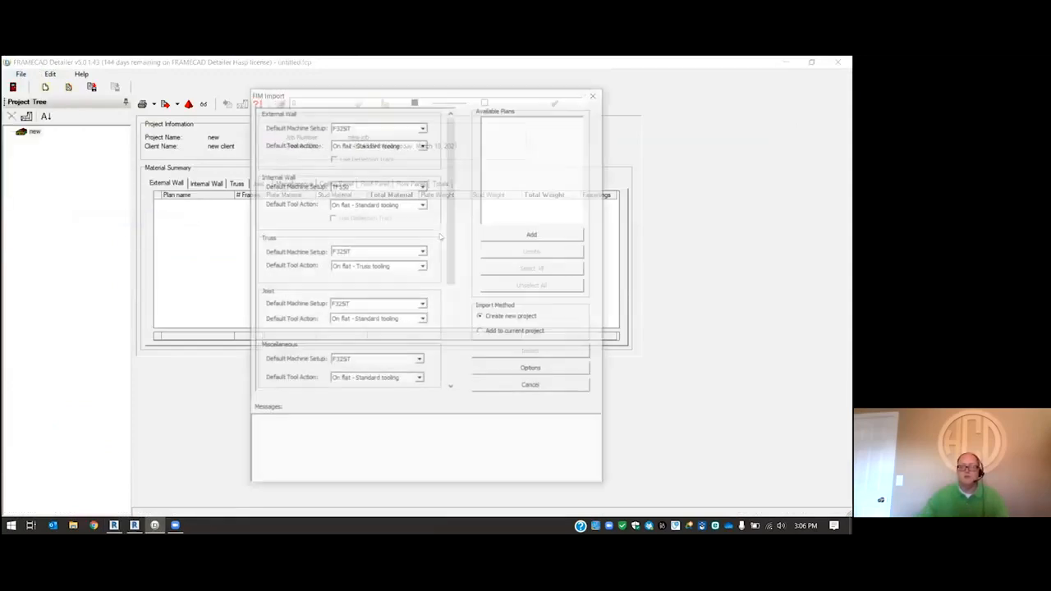
click(534, 236)
click(346, 193)
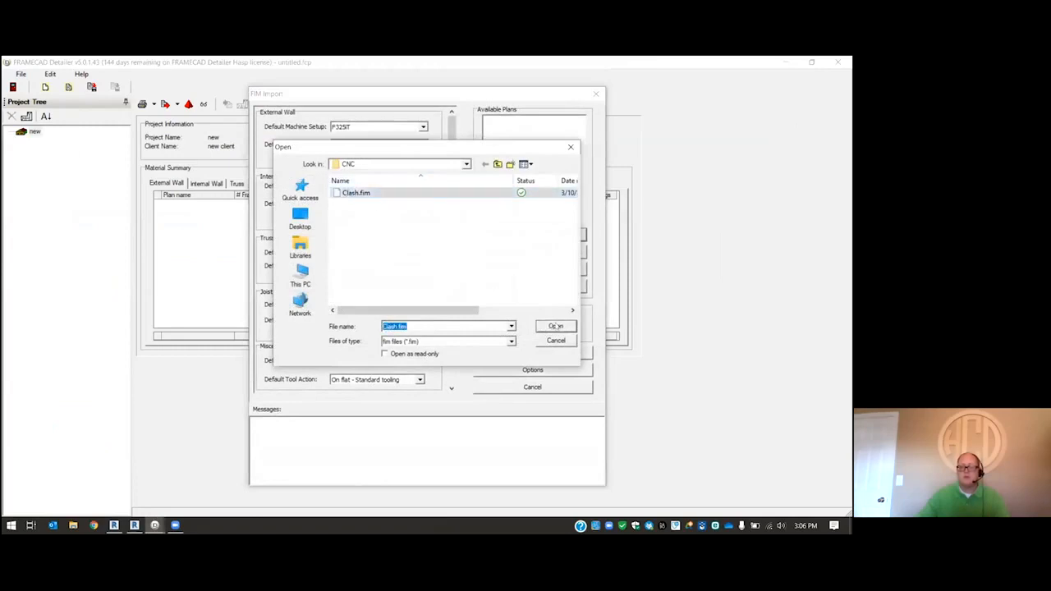
click(556, 326)
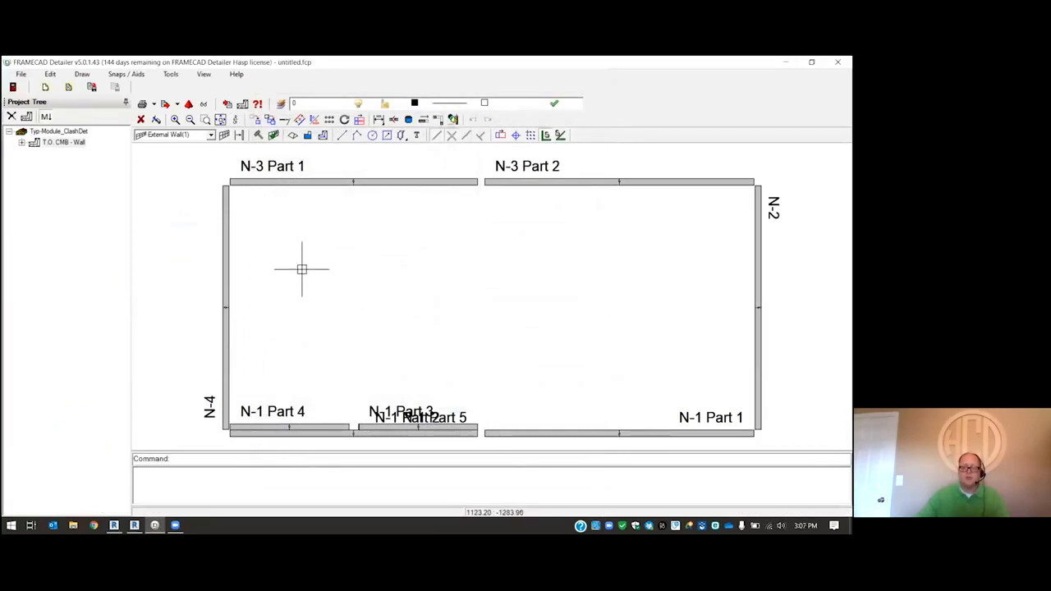
- Auto-build the framing for all the imported wall panels
scroll(301, 270, down, 4)
scroll(494, 358, up, 1)
key(ctrl+a)
click(258, 136)
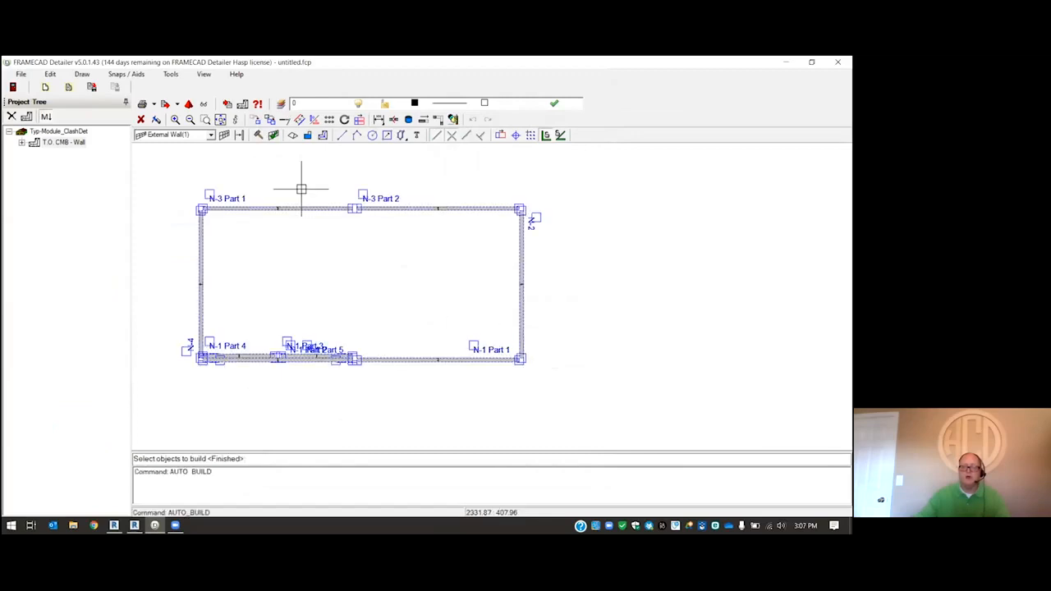
right_click(307, 180)
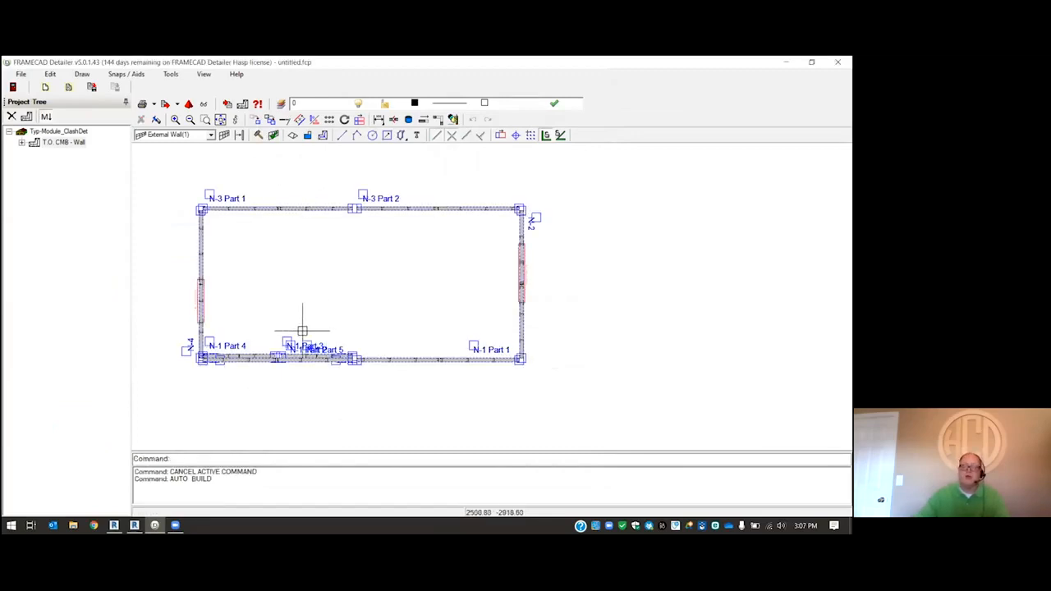
- Export all the T.O. CMB - Wall frames as a FIM file to the Desktop with the default export order
click(20, 74)
mouse_move(56, 164)
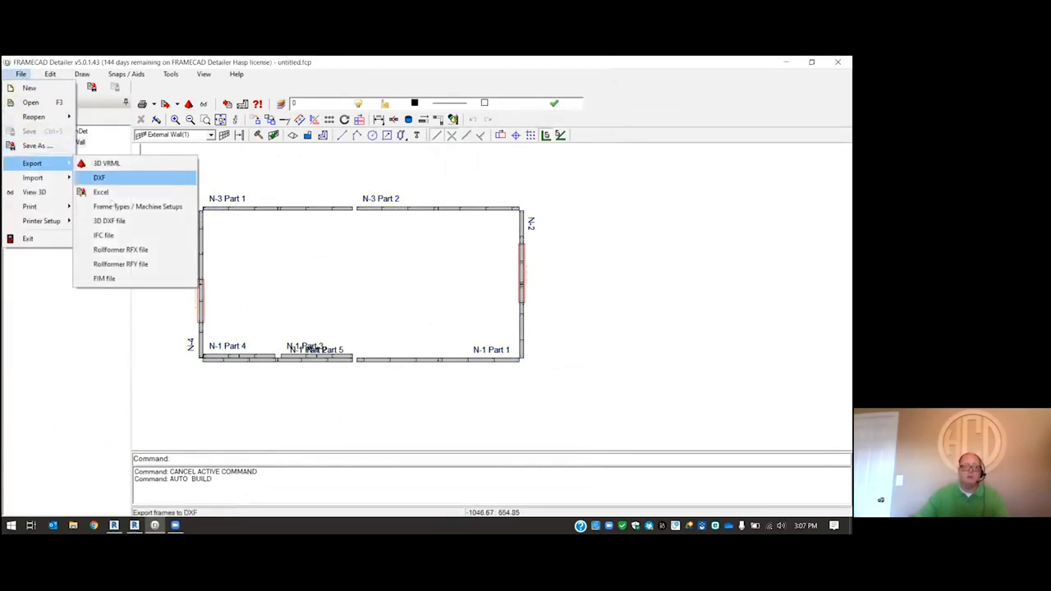
click(115, 282)
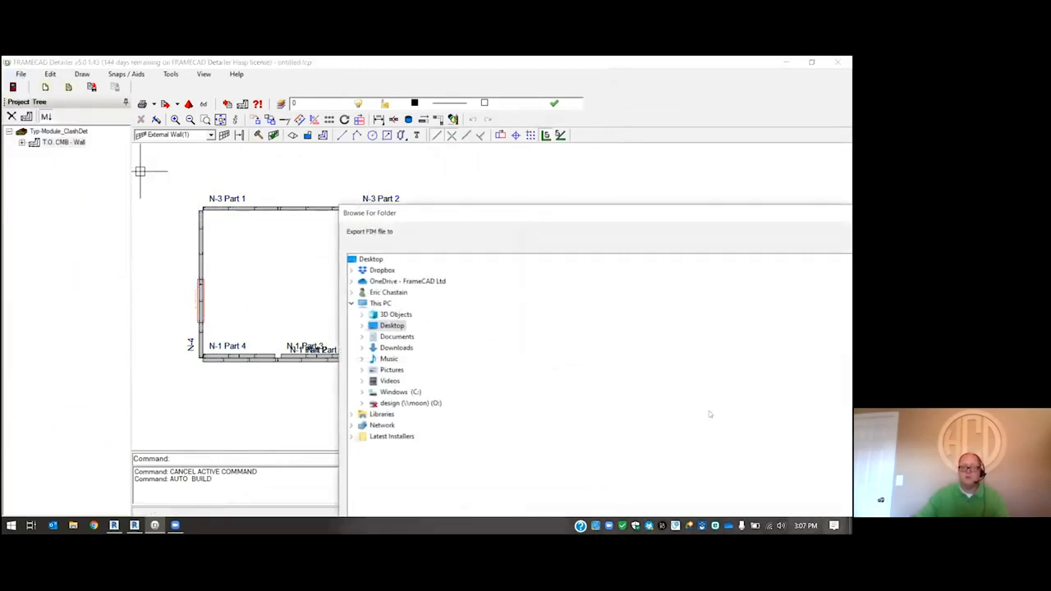
click(372, 259)
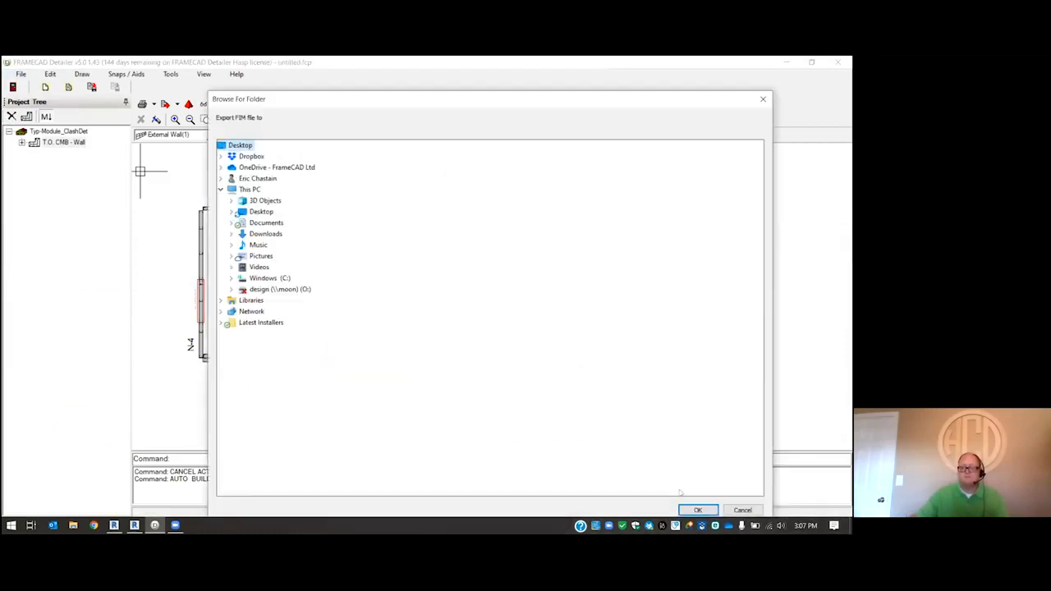
click(699, 510)
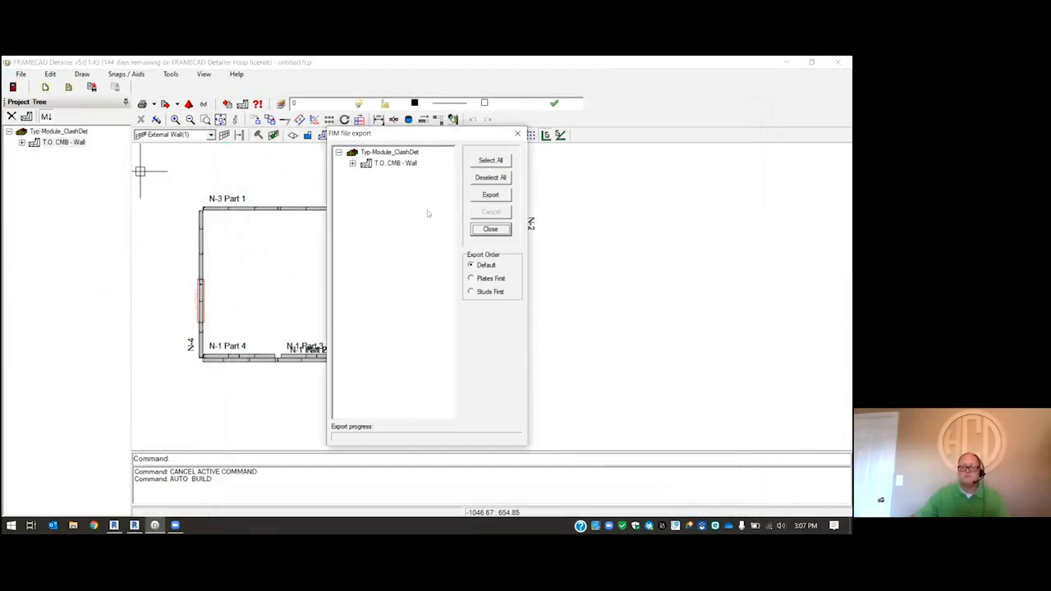
click(491, 160)
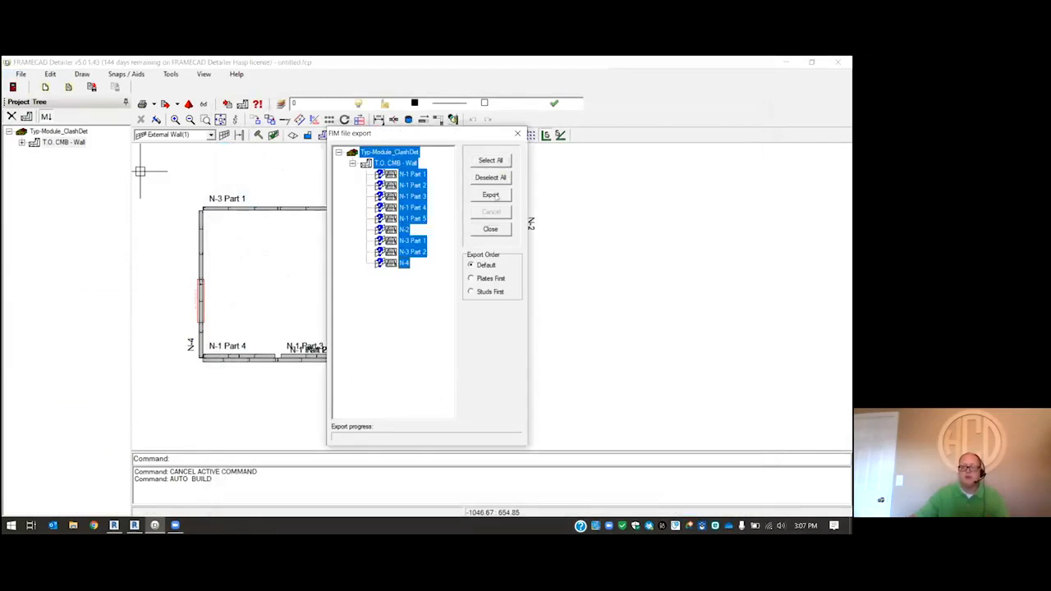
click(491, 194)
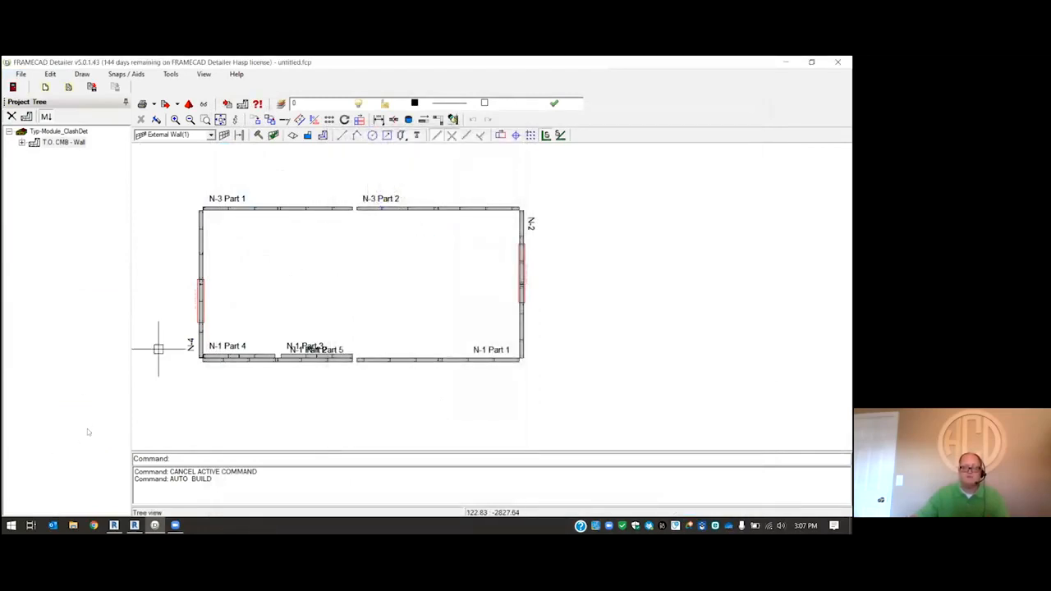
- Switch to Revit and import the T.O. CMB - Wall frames from Typ-Module_ClashDet.fim on the Desktop into the module
click(114, 527)
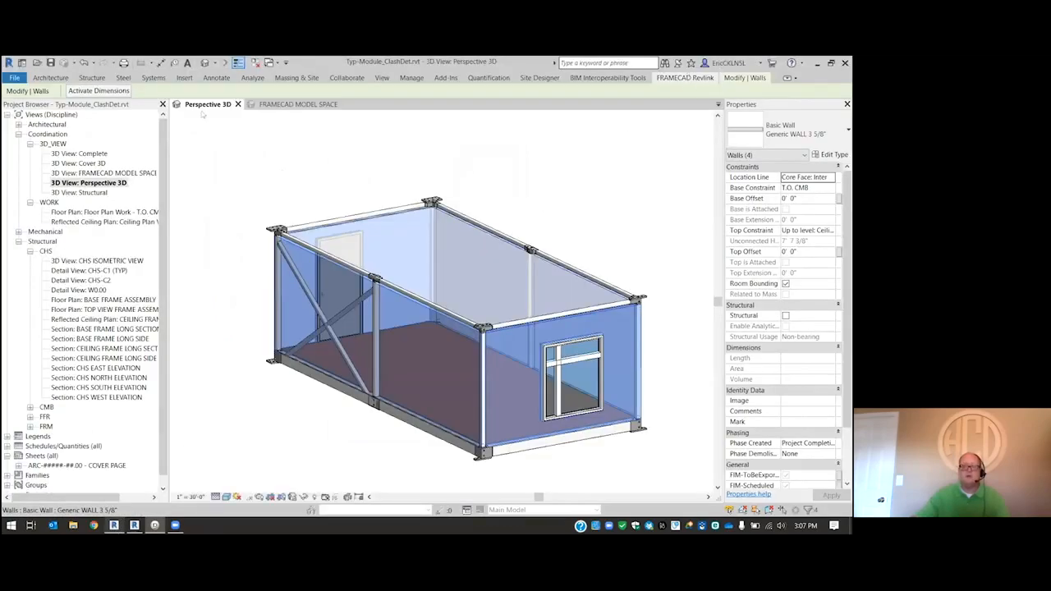
click(92, 110)
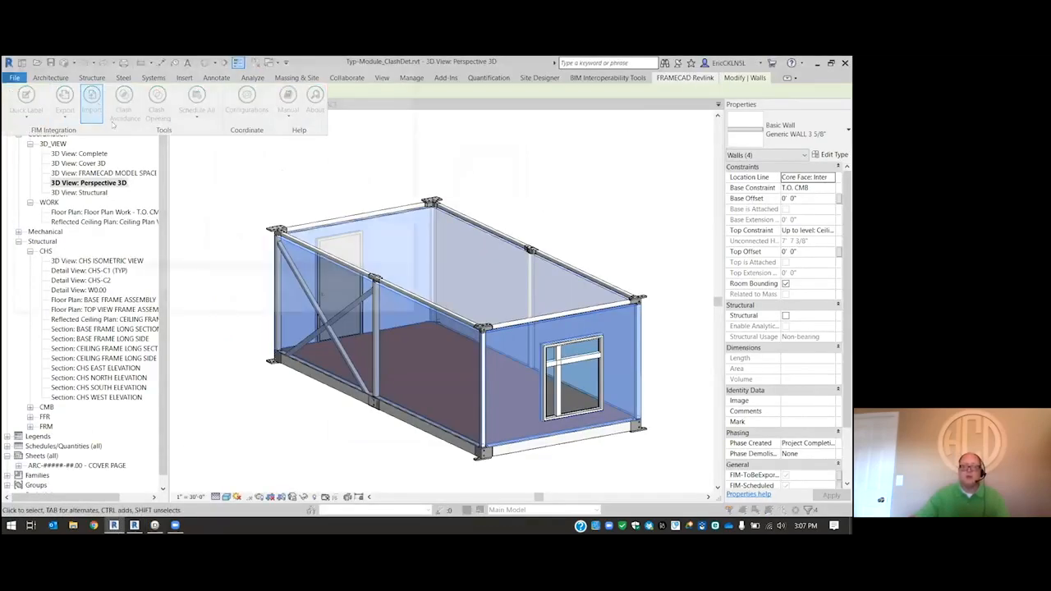
click(129, 137)
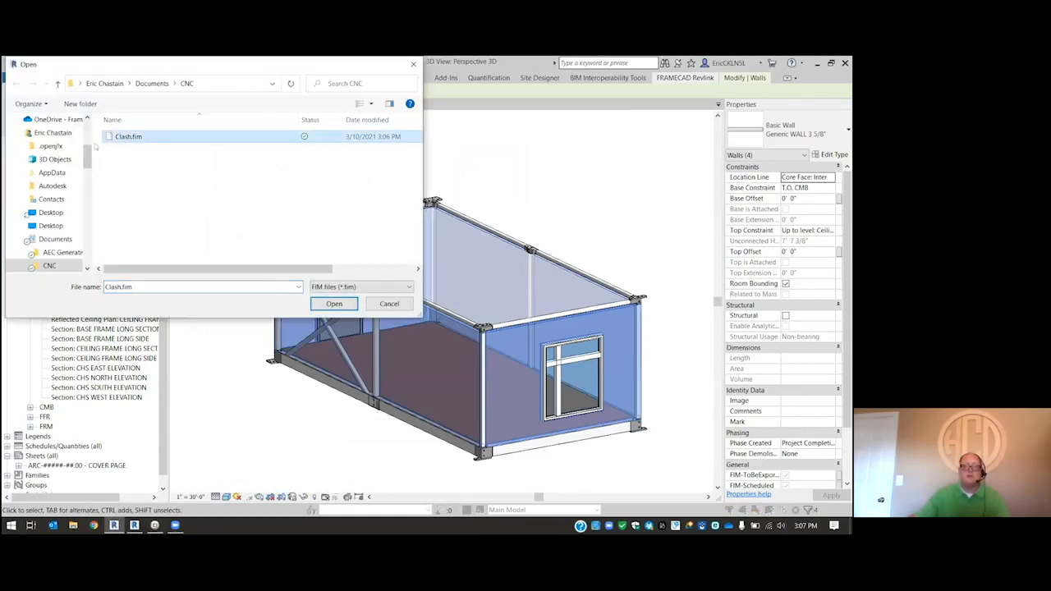
scroll(87, 152, up, 5)
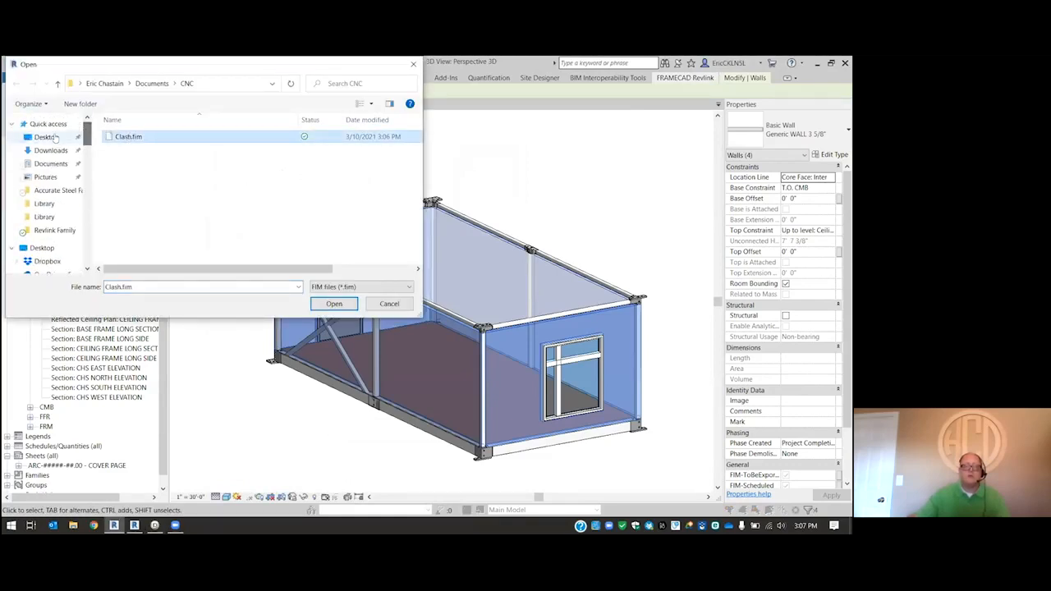
click(46, 137)
click(152, 184)
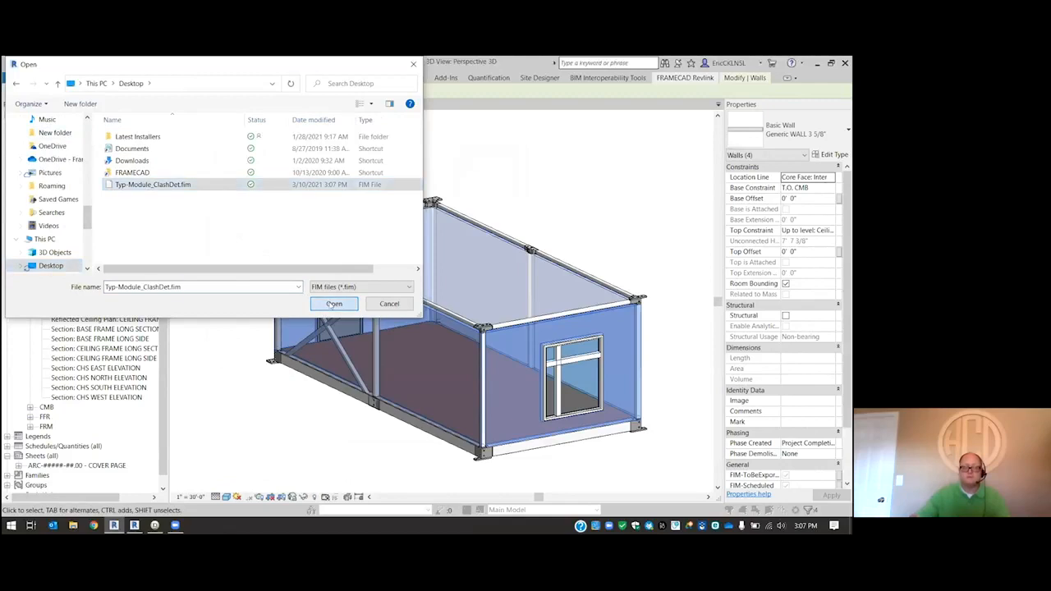
key(Return)
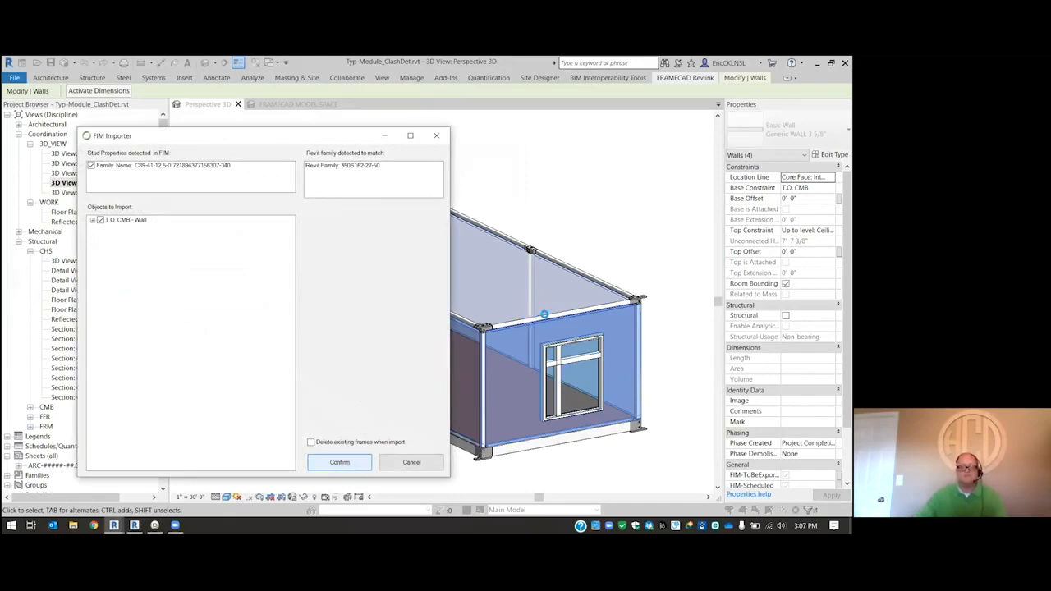
click(490, 293)
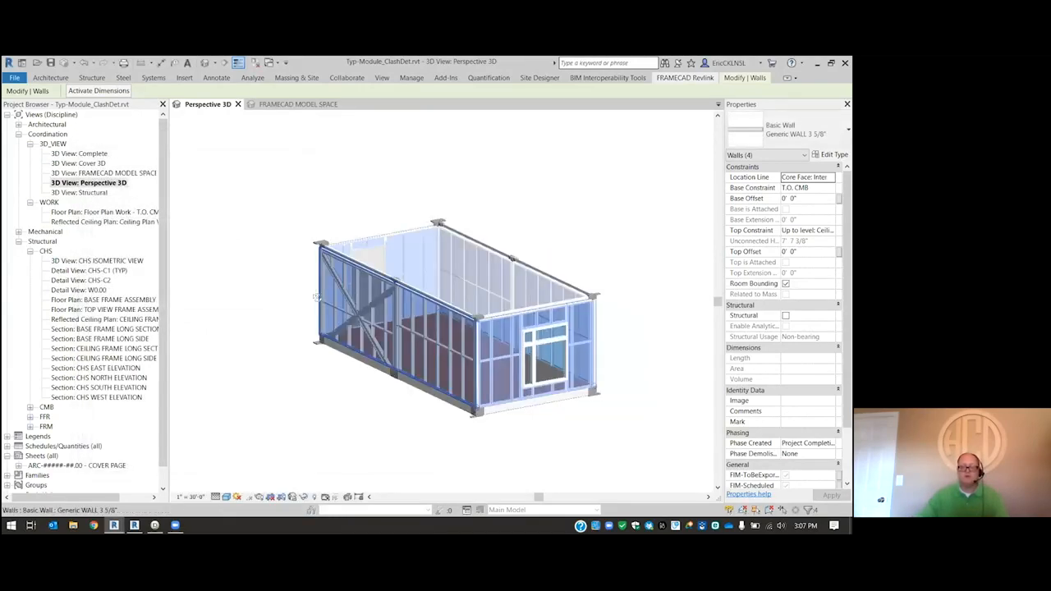
- Examine how the imported wall framing fits around the diagonal steel bracing and the middle column
scroll(371, 254, up, 5)
shift+middle_drag(514, 279, 341, 330)
scroll(349, 320, up, 2)
scroll(362, 339, up, 3)
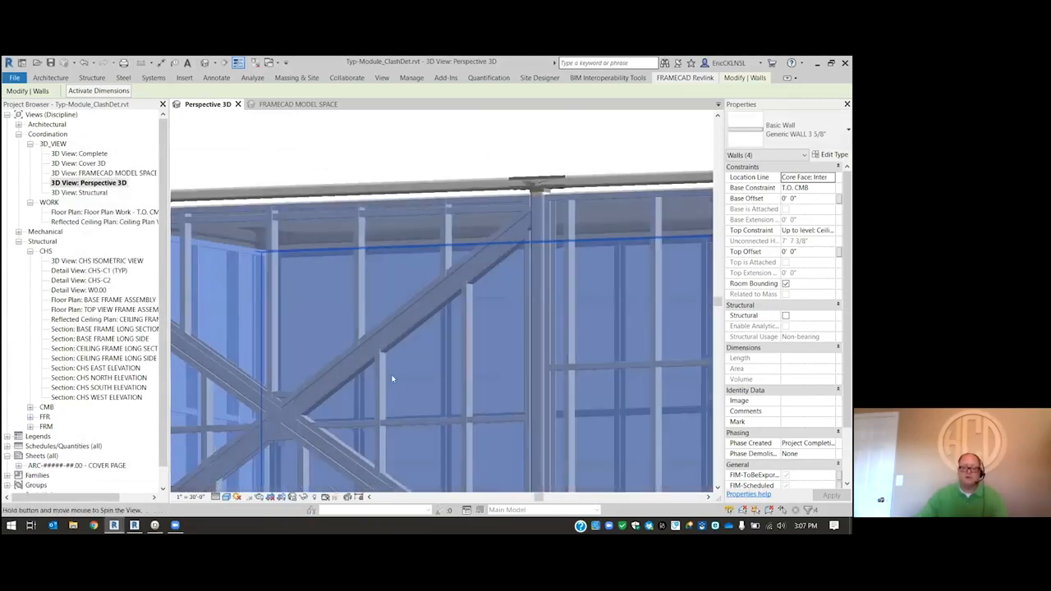
scroll(349, 415, up, 4)
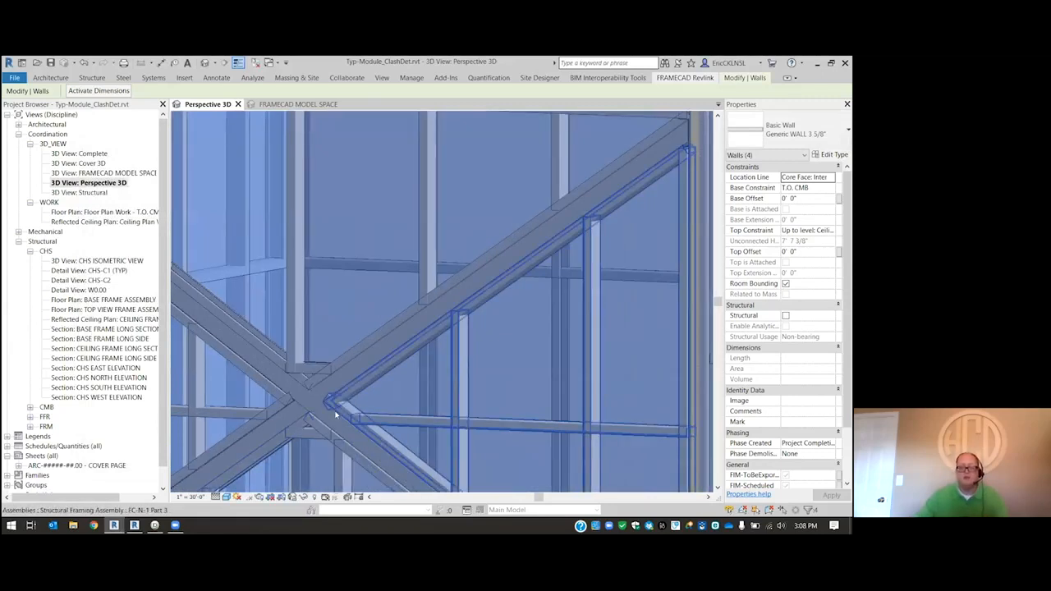
scroll(345, 403, down, 5)
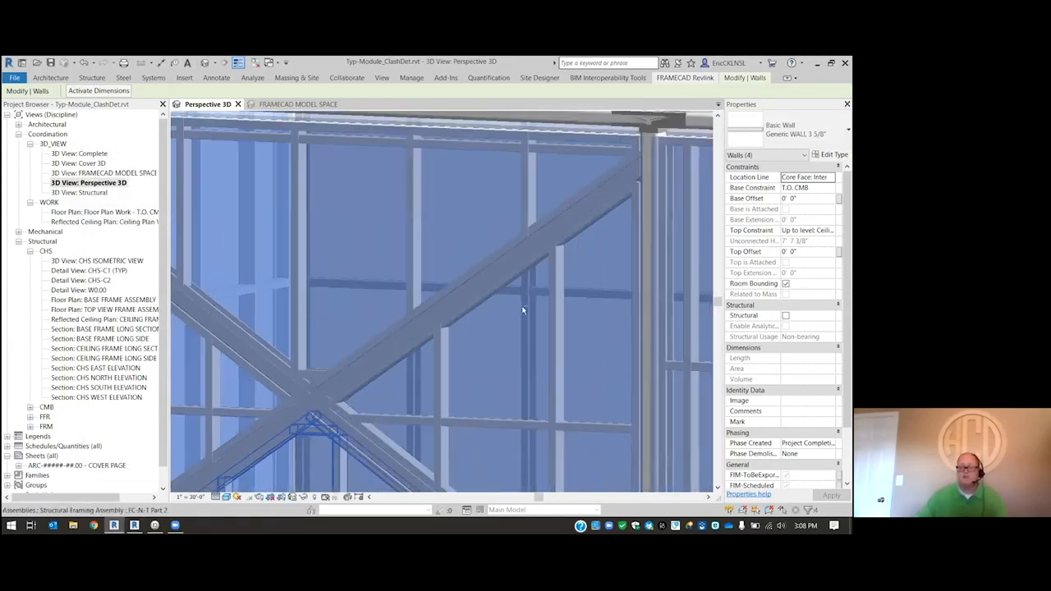
shift+middle_drag(475, 332, 490, 244)
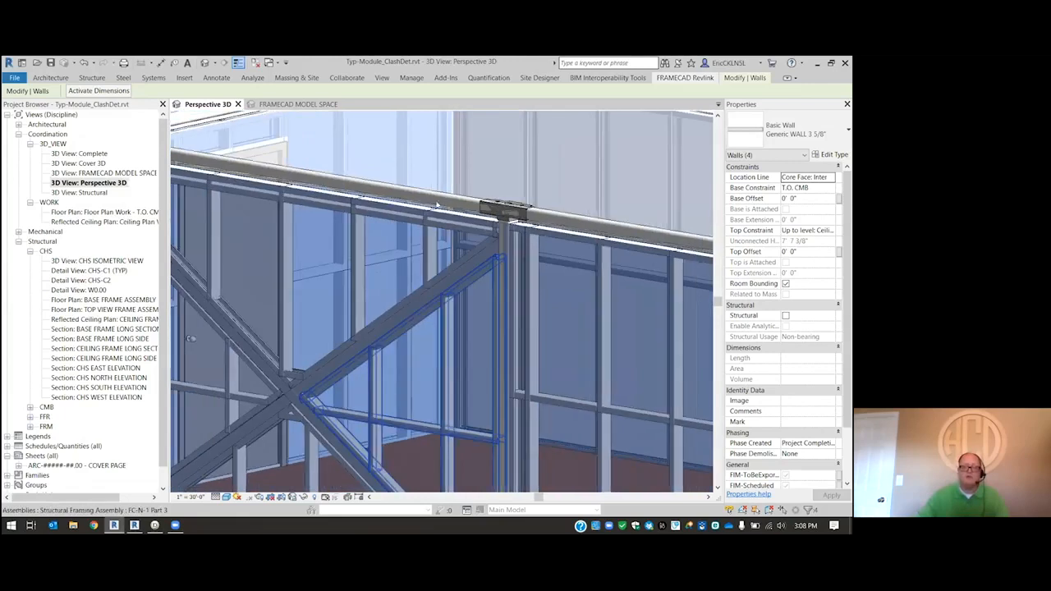
scroll(438, 205, down, 5)
scroll(368, 267, up, 5)
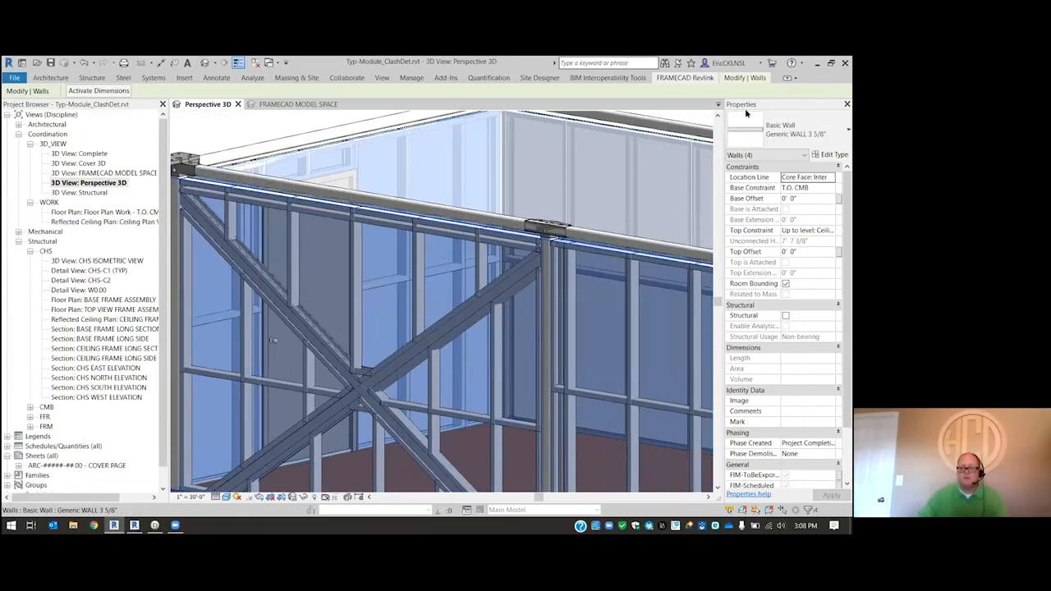
- Switch to the Webinar_Link MEP_TechSchool_R21 project and orient its Clash Plumbing_Demo 3D view toward the partition walls
click(451, 296)
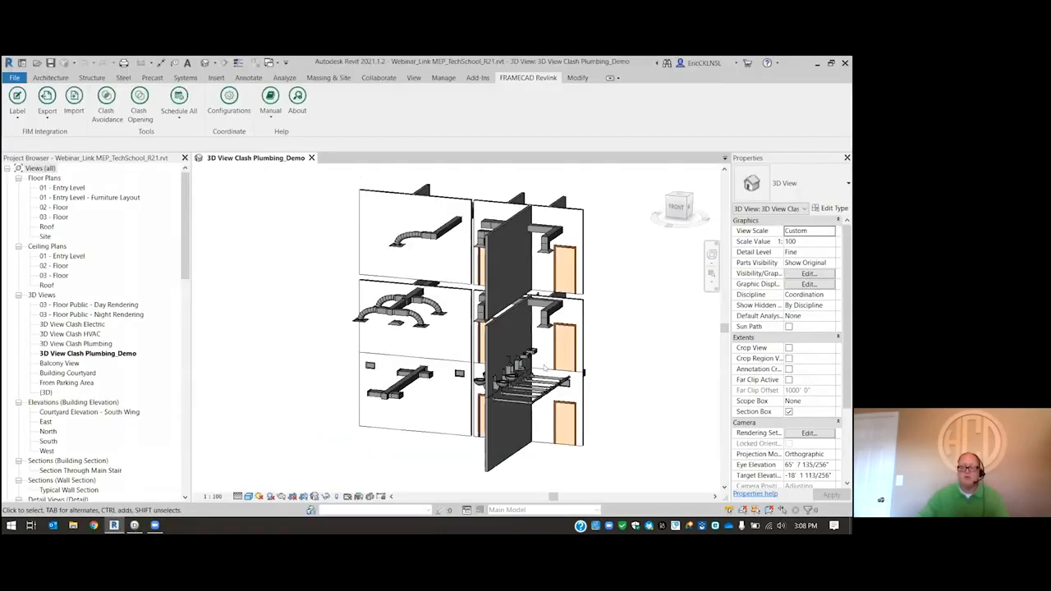
middle_drag(517, 362, 480, 369)
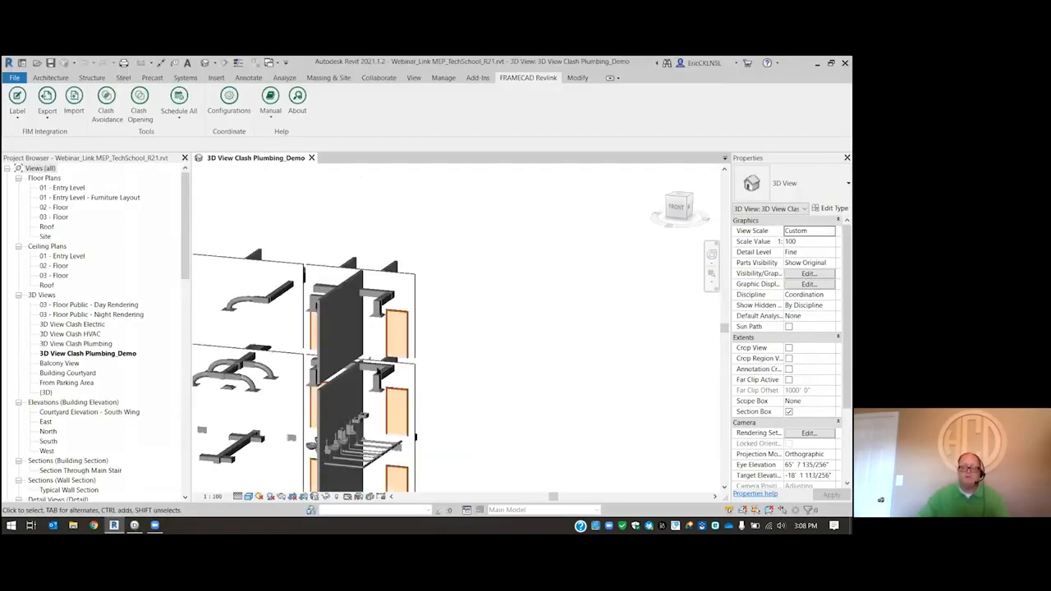
shift+middle_drag(366, 379, 367, 379)
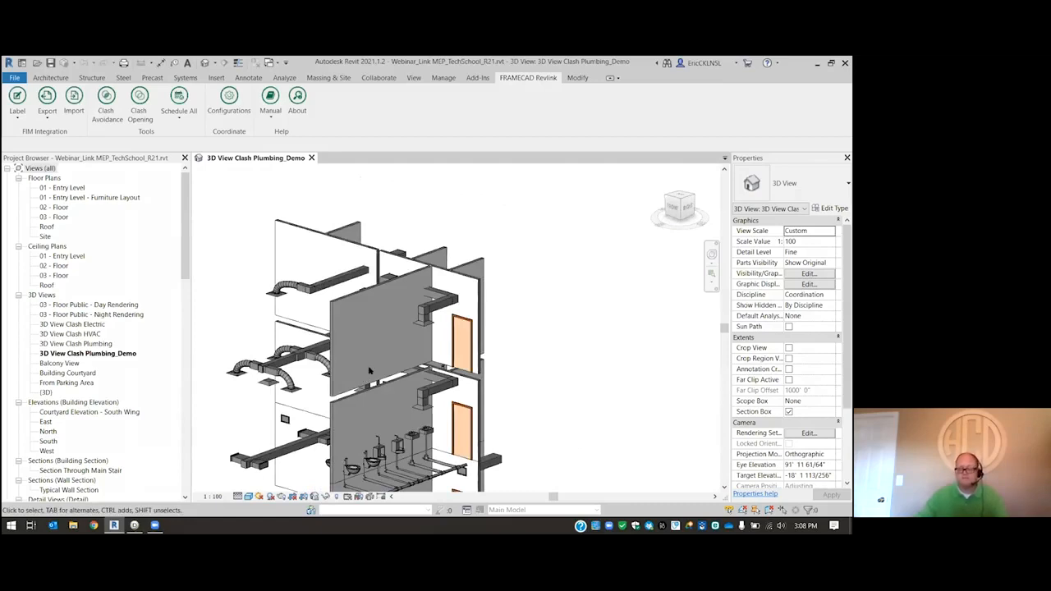
shift+middle_drag(527, 258, 359, 329)
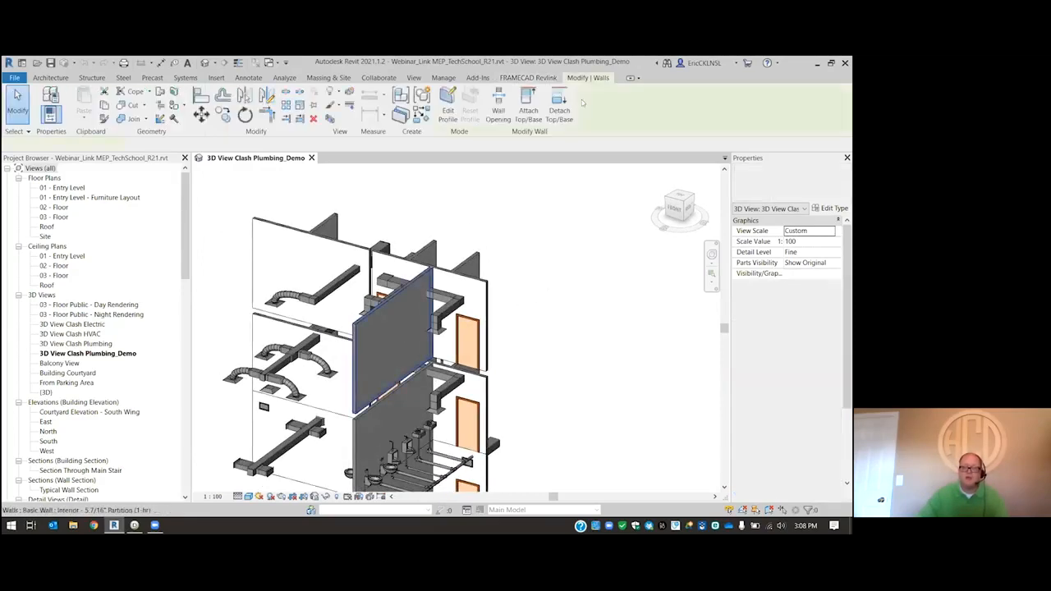
- Export the third-floor Interior - 5 7/16" Partition (1-hr) wall as Mlayer1.fim to the Desktop, continuing without an assigned framing layer
click(359, 327)
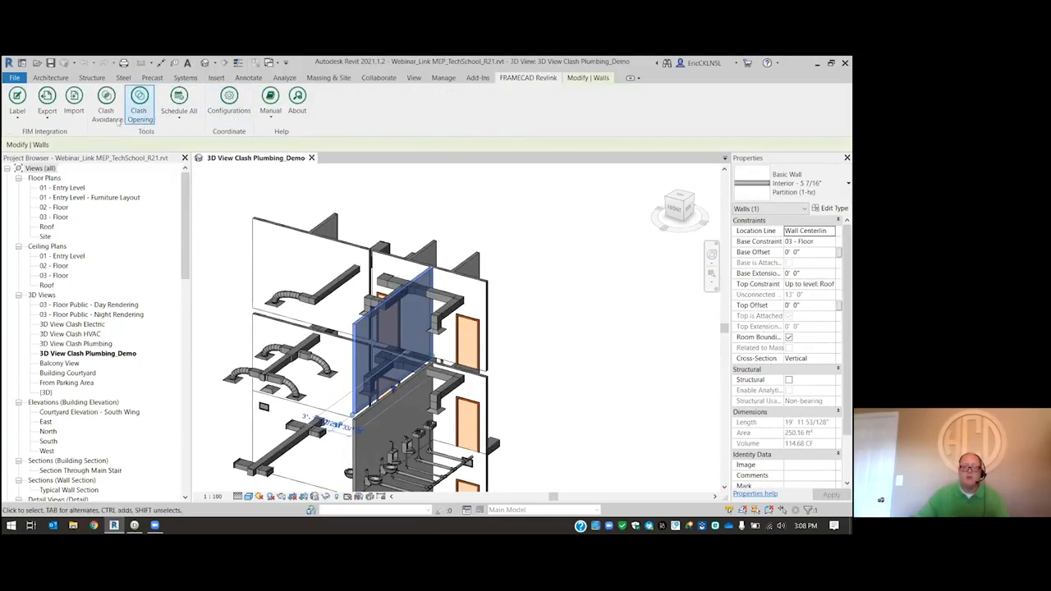
click(46, 115)
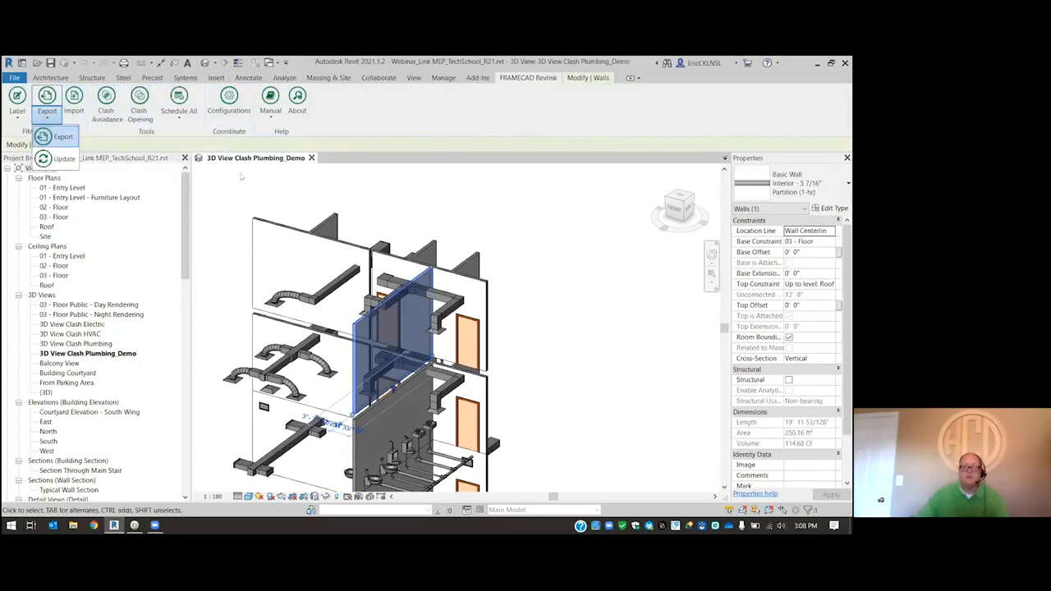
click(59, 136)
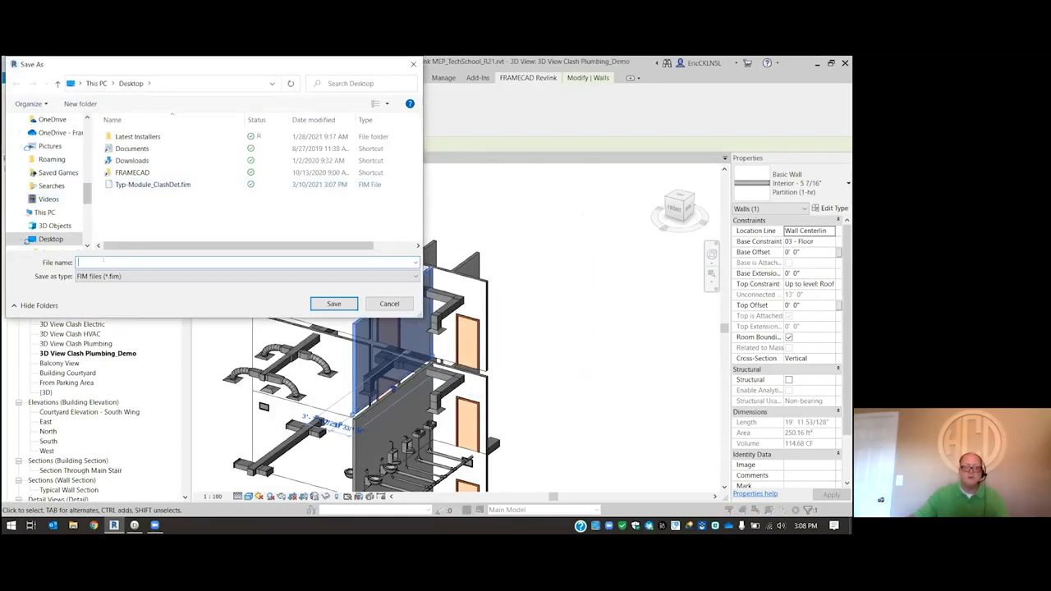
text(Mlayer1)
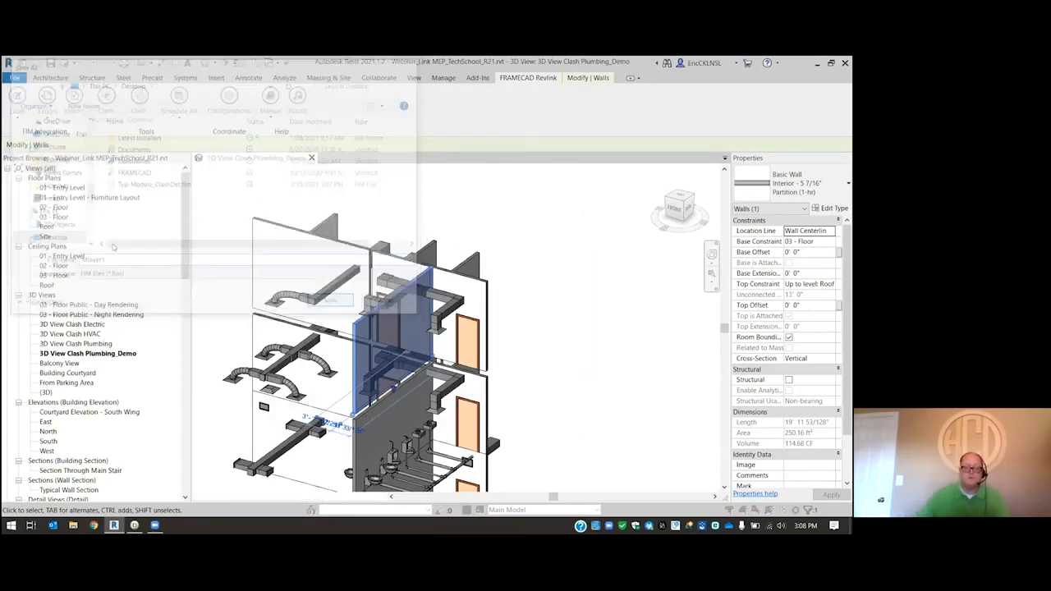
click(190, 259)
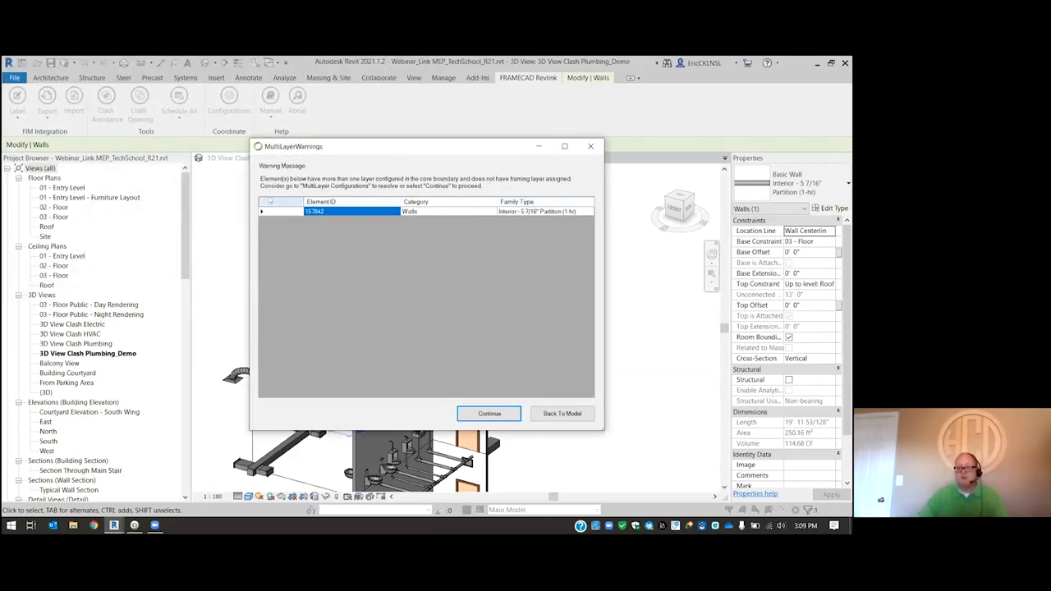
drag(247, 192, 181, 192)
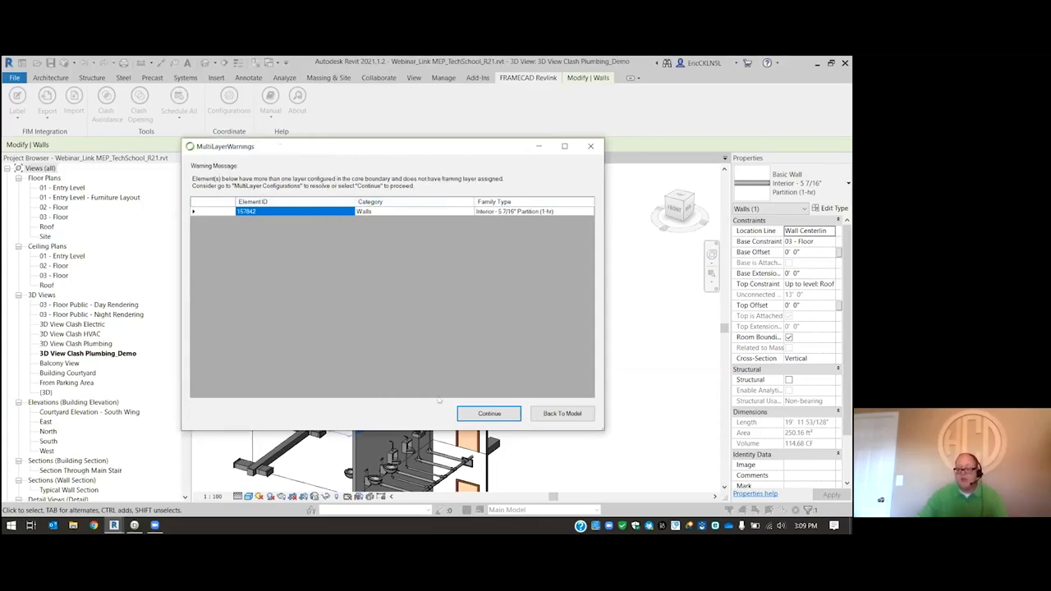
click(484, 414)
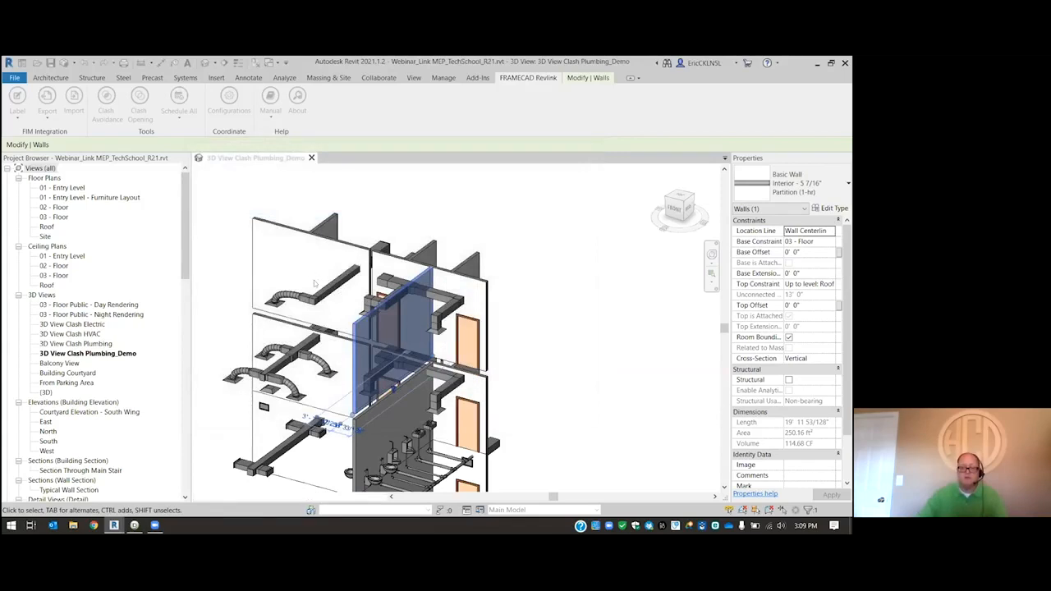
click(496, 293)
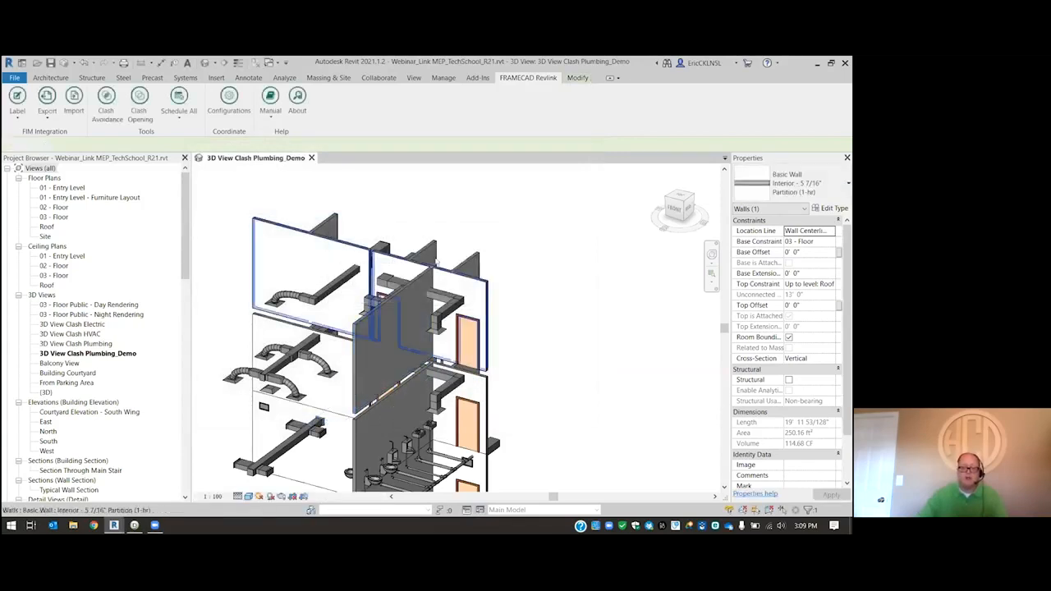
- Examine the layer structure of the selected wall's type, Interior - 5 7/16" Partition (1-hr)
click(374, 317)
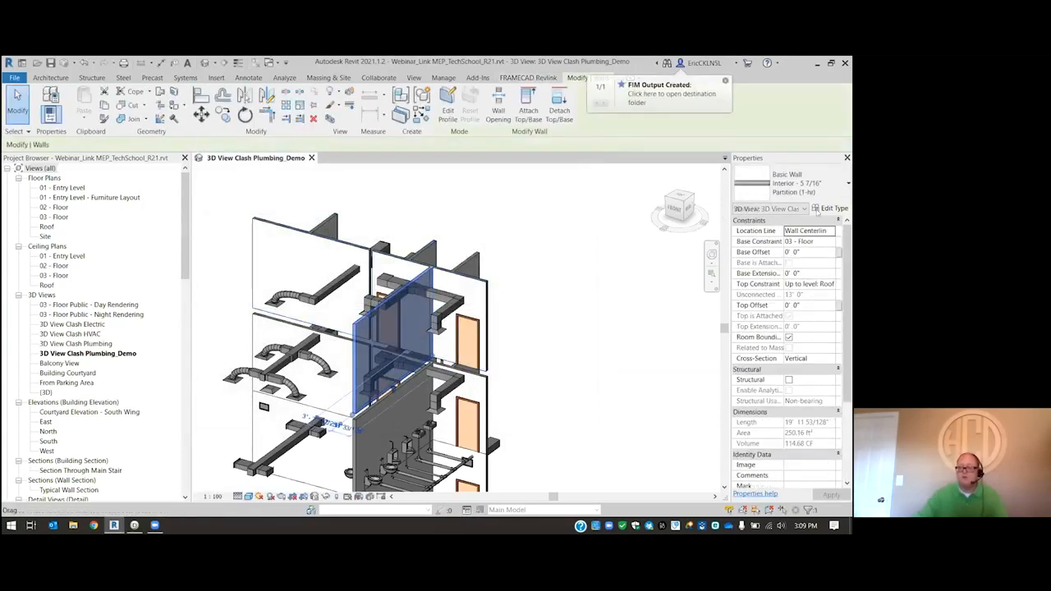
click(819, 211)
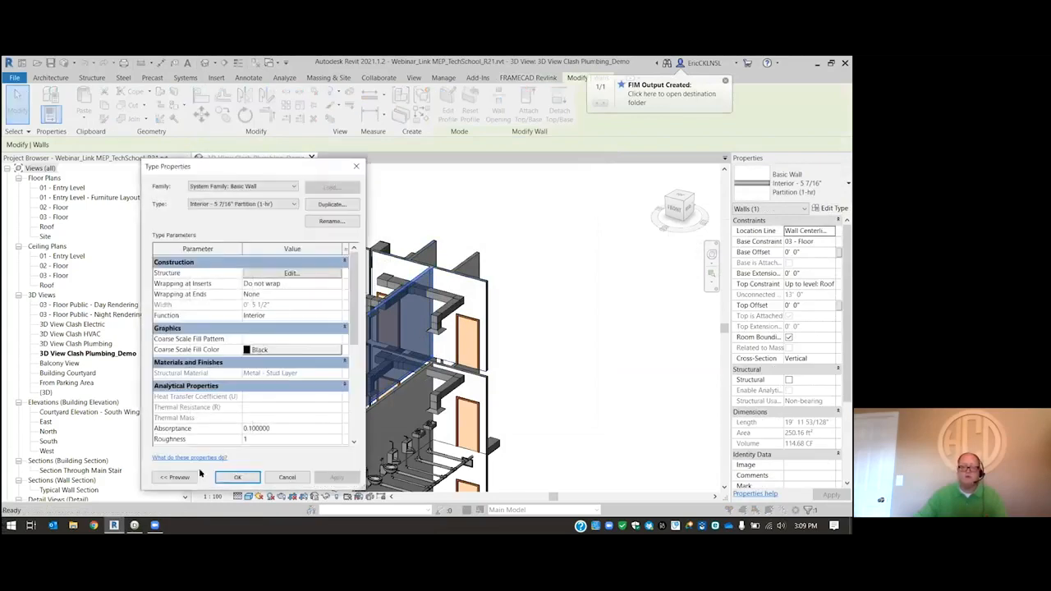
click(304, 273)
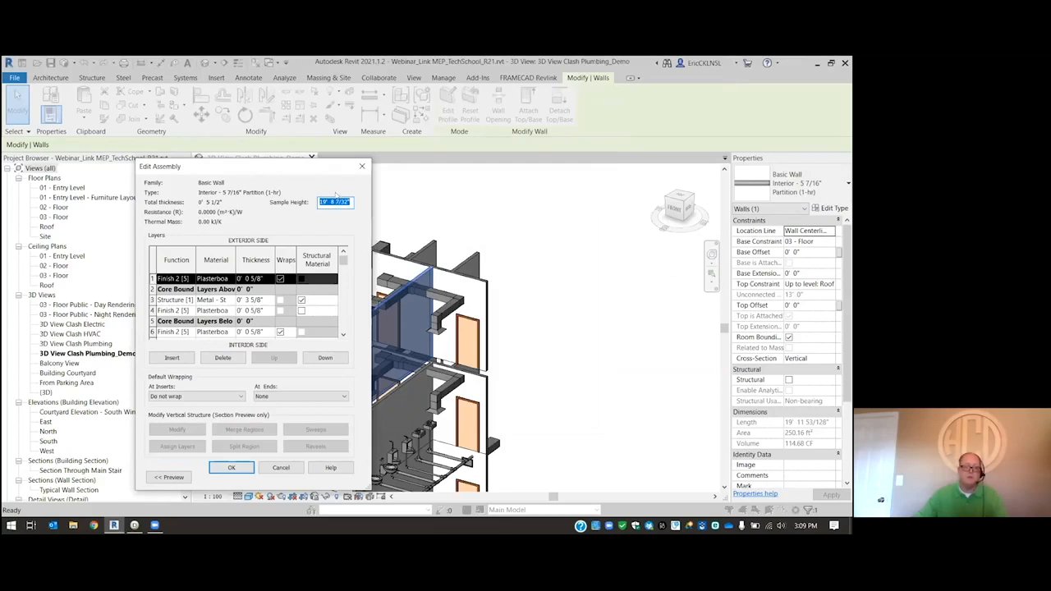
click(362, 166)
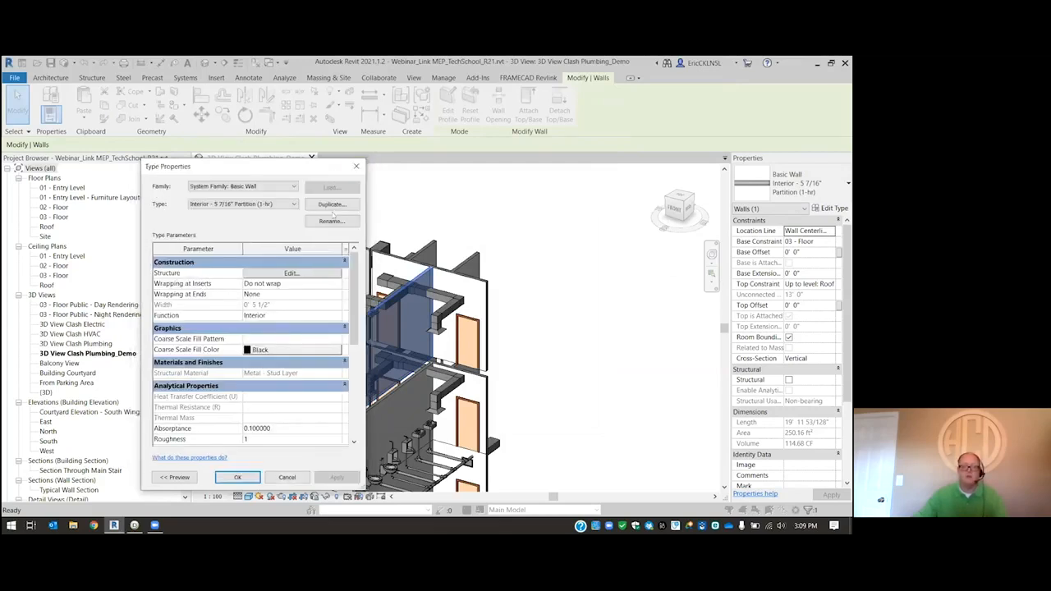
click(356, 167)
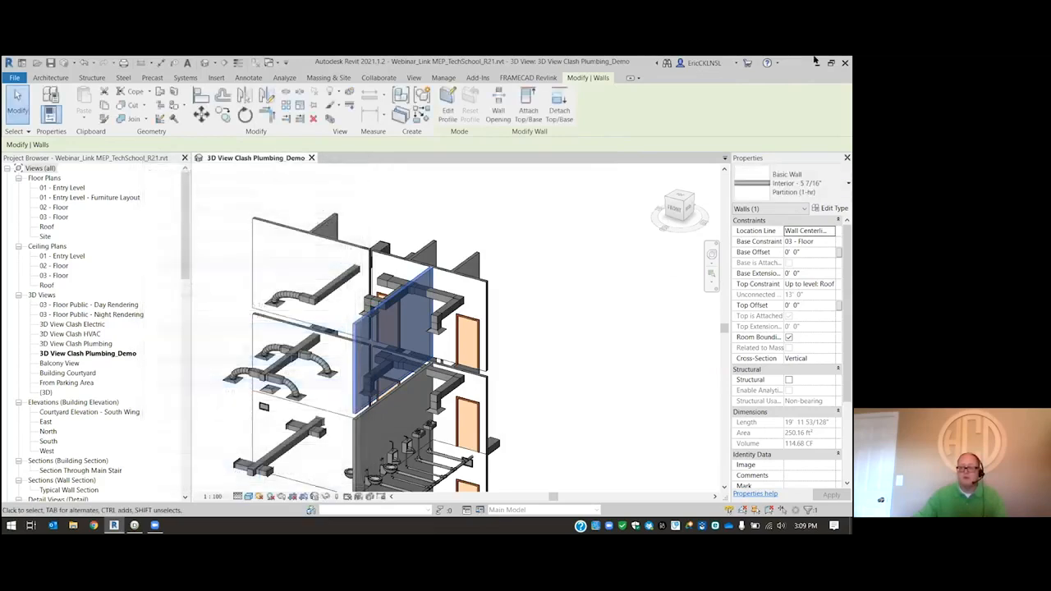
- Switch to FRAMECAD Detailer and import Mlayer1.fim from the Desktop as a new project
key(alt+Tab)
click(21, 74)
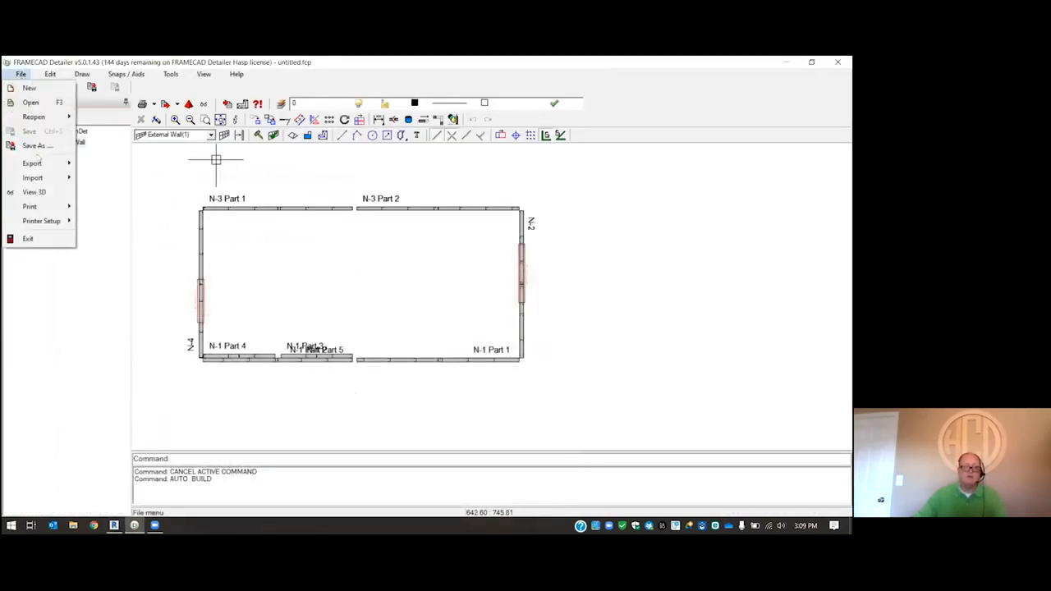
mouse_move(41, 179)
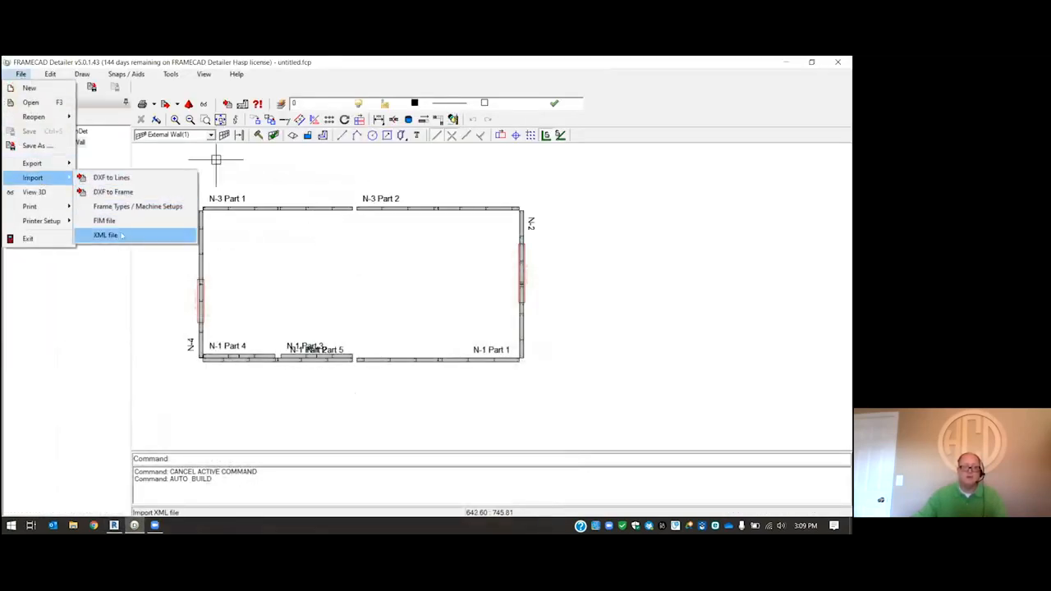
click(121, 223)
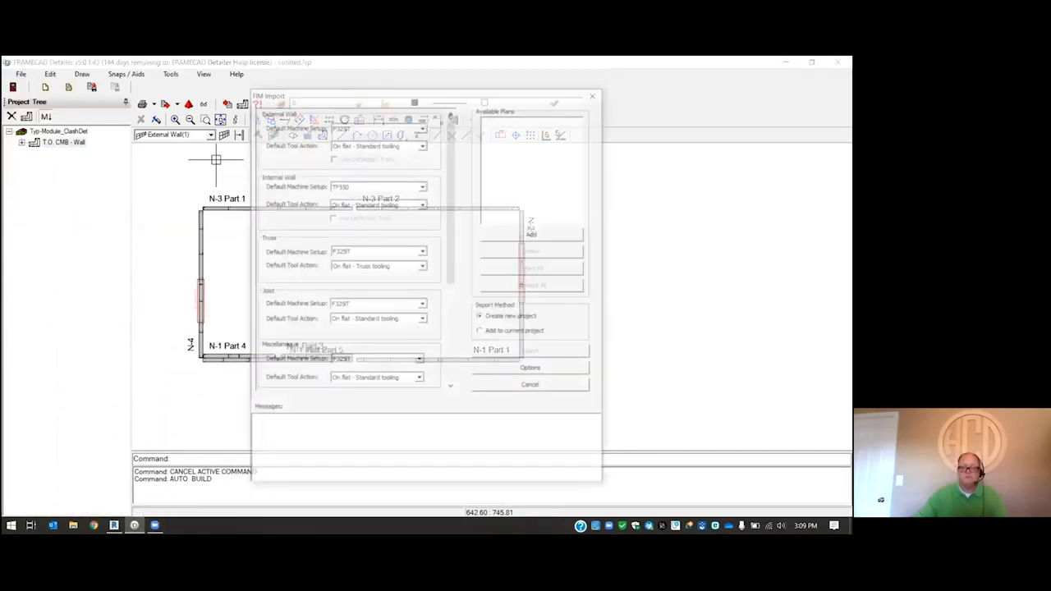
click(533, 234)
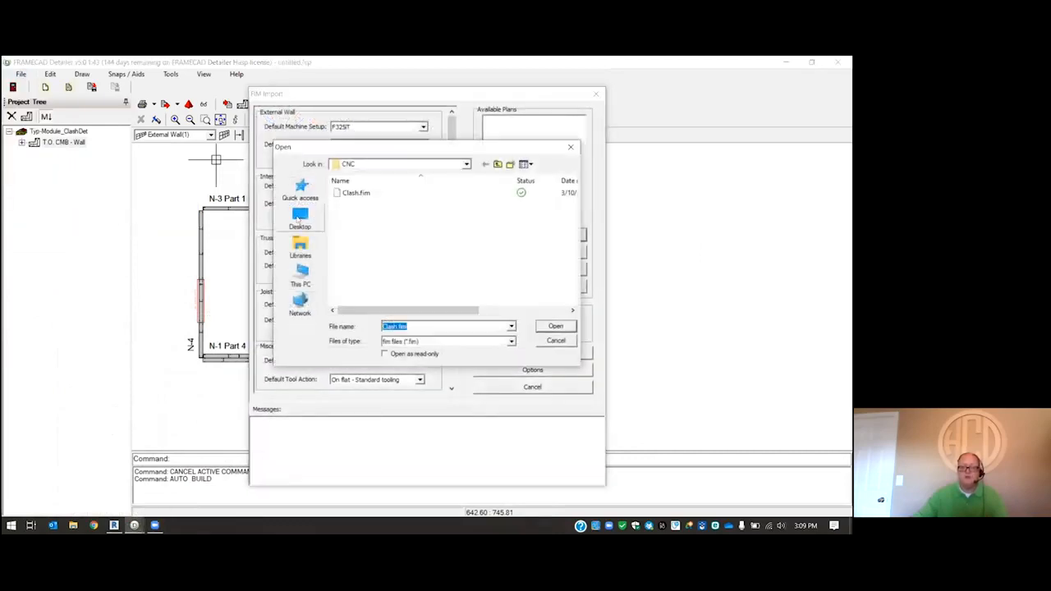
scroll(522, 247, down, 3)
click(403, 275)
click(556, 326)
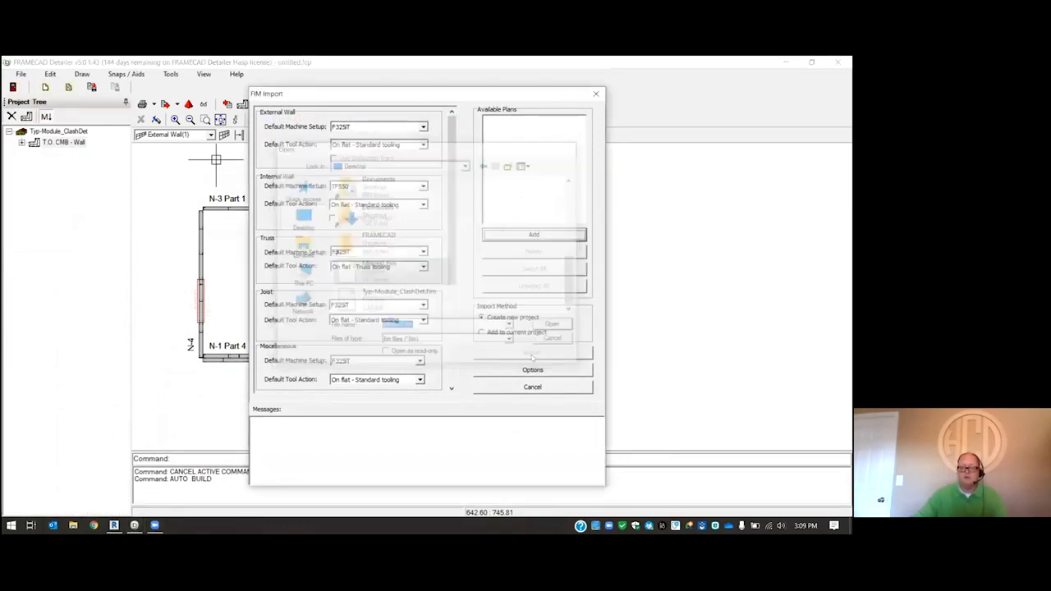
click(534, 352)
click(448, 307)
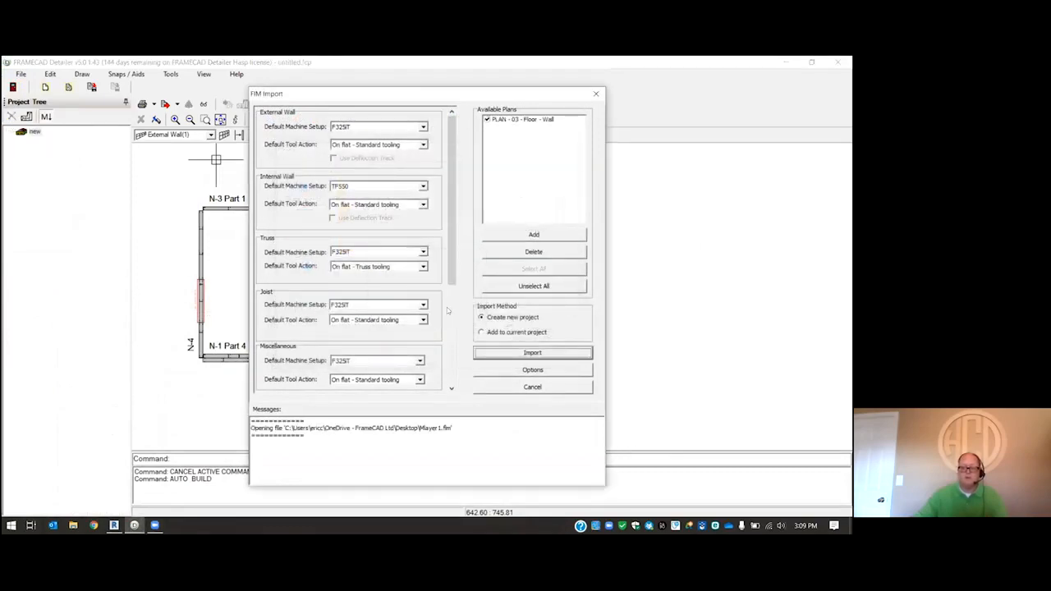
- View the imported wall NIL-1 in elevation and return to the plan
click(499, 262)
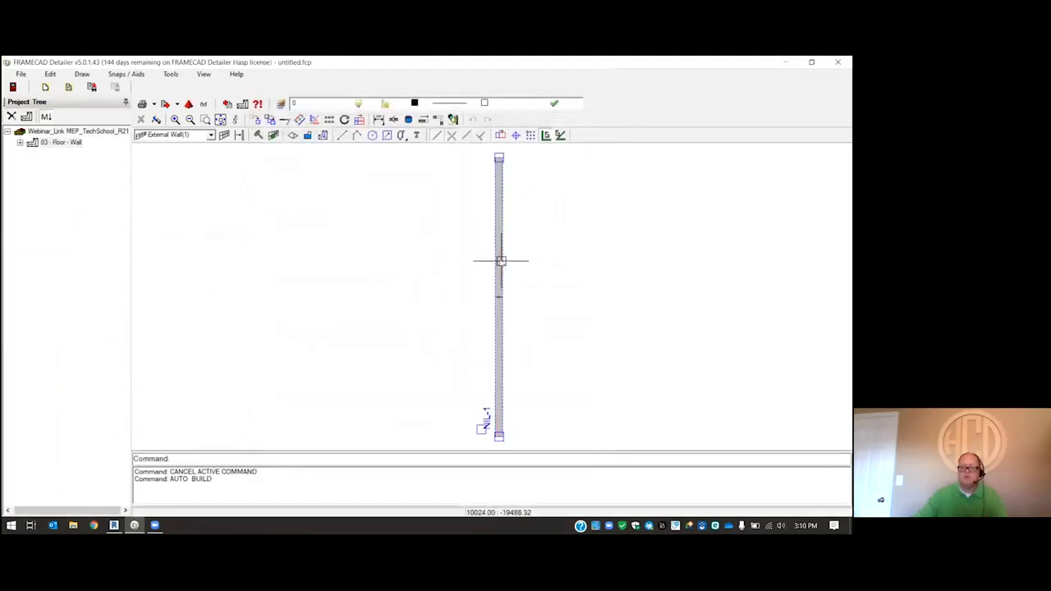
right_click(501, 262)
click(541, 298)
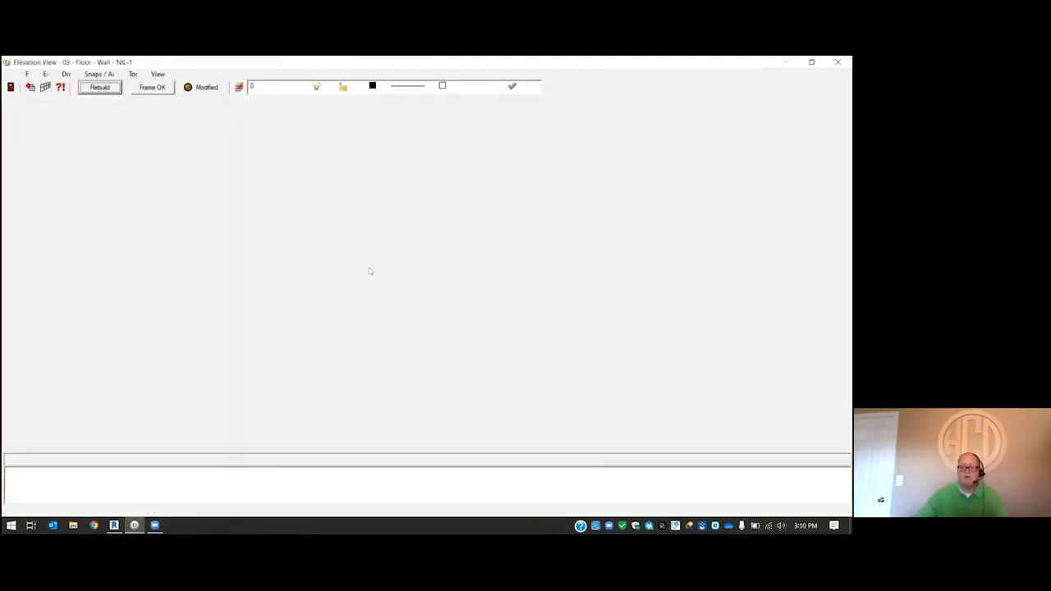
click(10, 87)
- Run Auto Build on the imported wall NIL-1
click(258, 136)
drag(607, 276, 465, 243)
right_click(465, 243)
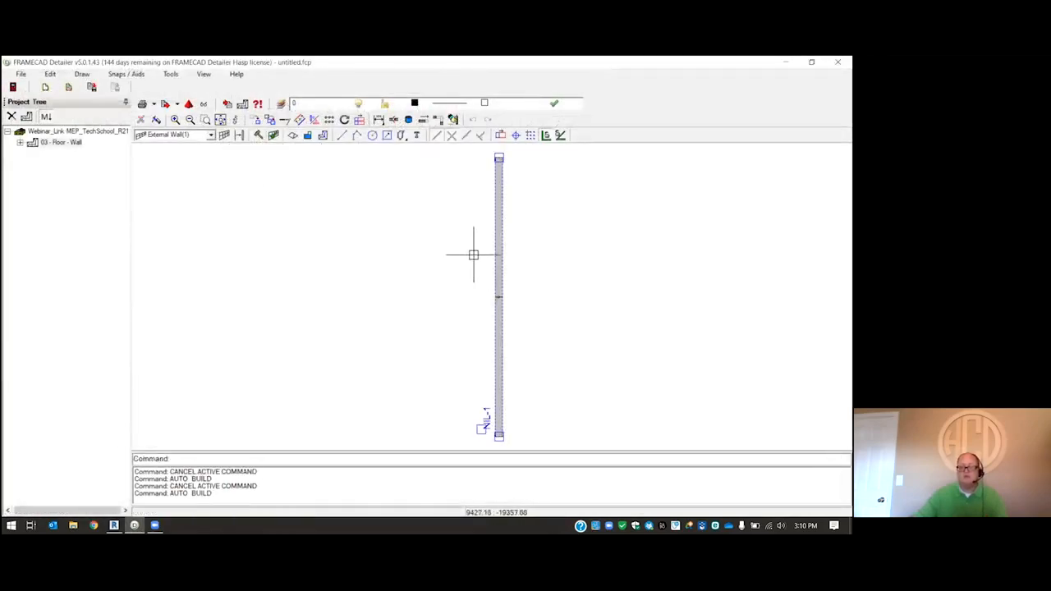
- Examine the built frame of wall NIL-1 in elevation and in plan
double_click(499, 299)
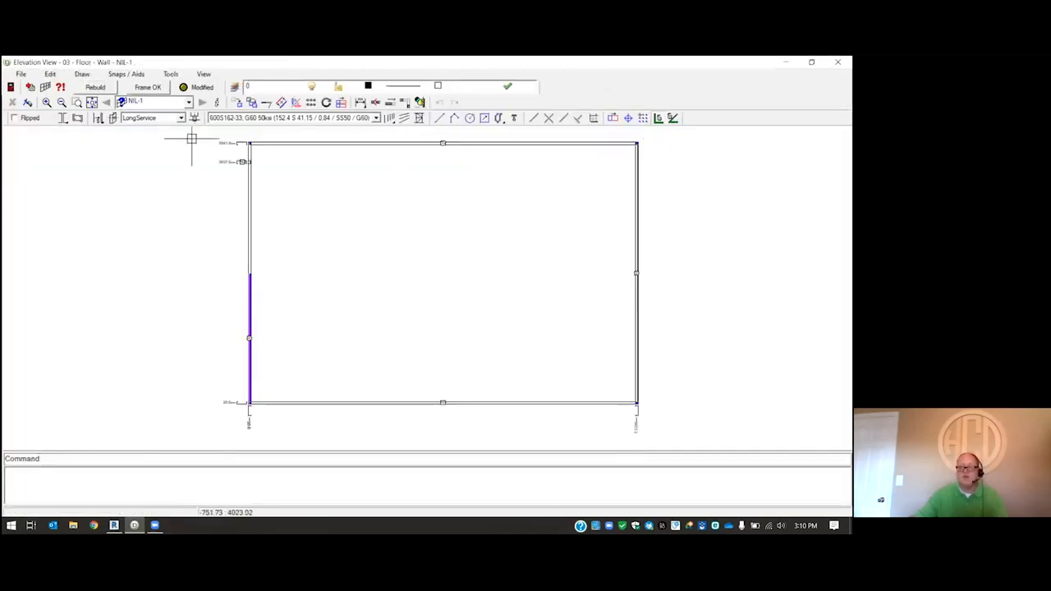
click(13, 102)
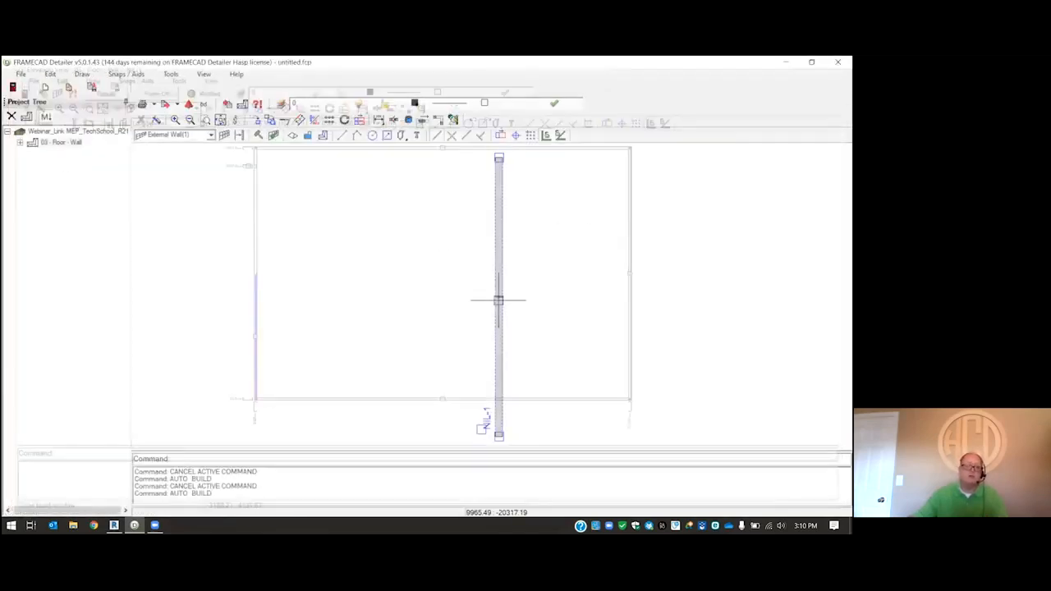
scroll(587, 213, down, 3)
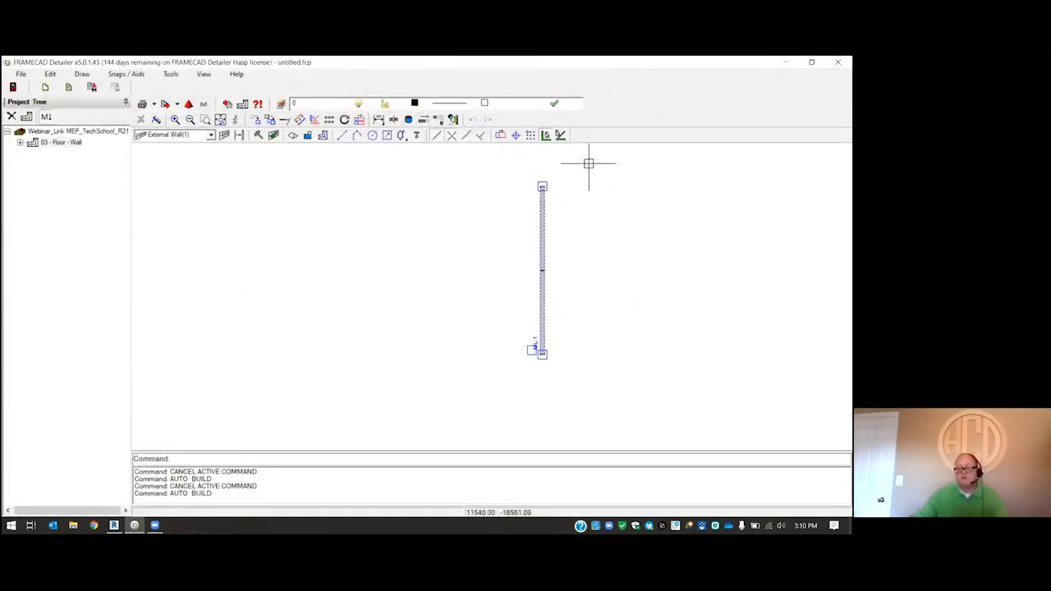
scroll(589, 166, up, 3)
scroll(569, 210, down, 1)
scroll(526, 193, up, 1)
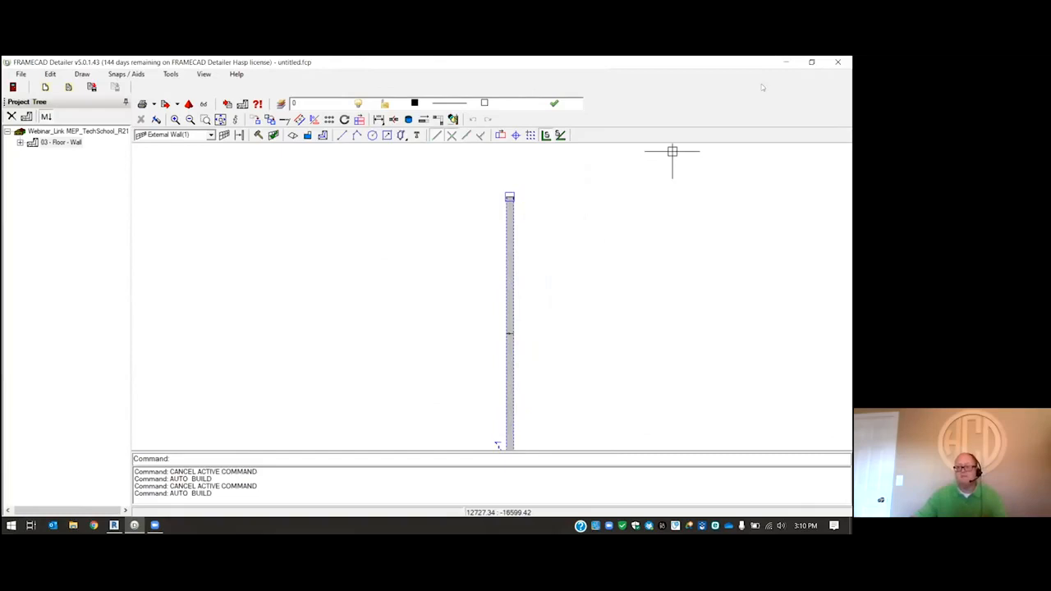
- Switch to Revit and open the MultiLayers settings in the FRAMECAD Revlink configurations
click(785, 62)
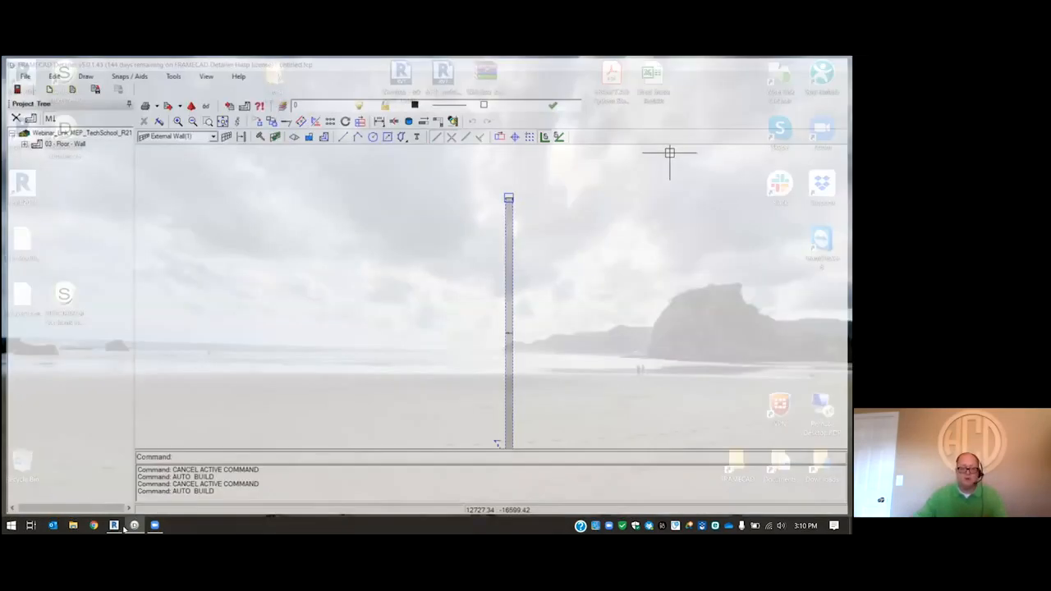
click(114, 525)
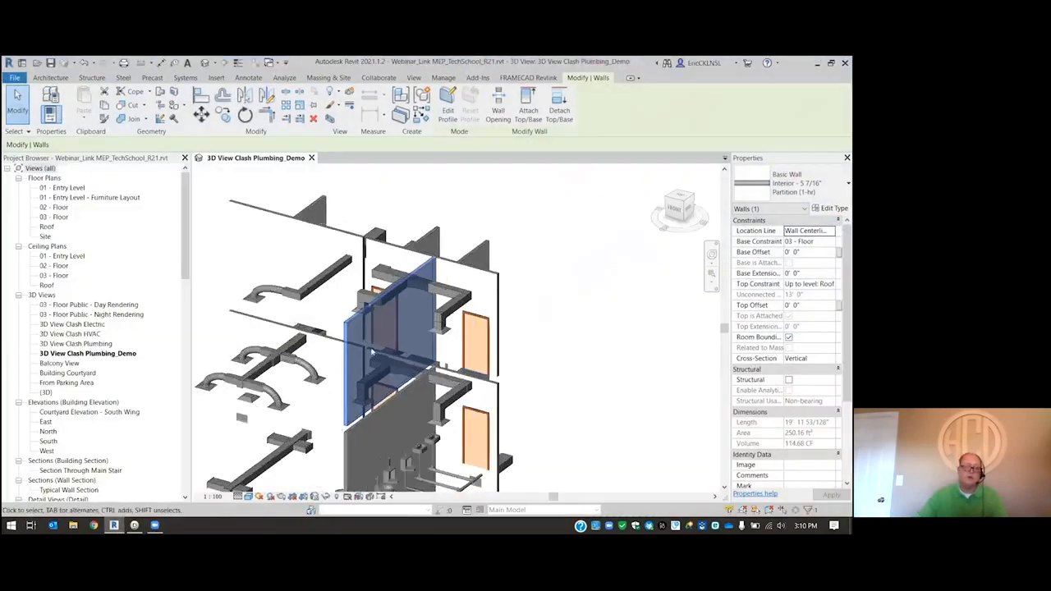
scroll(335, 336, up, 2)
scroll(325, 326, up, 1)
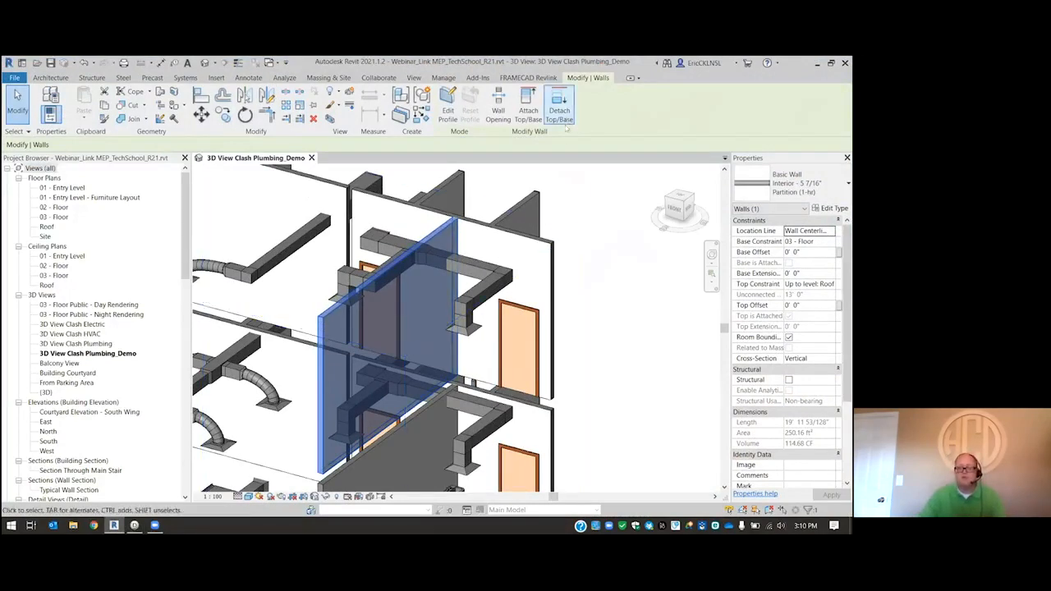
click(542, 78)
click(229, 99)
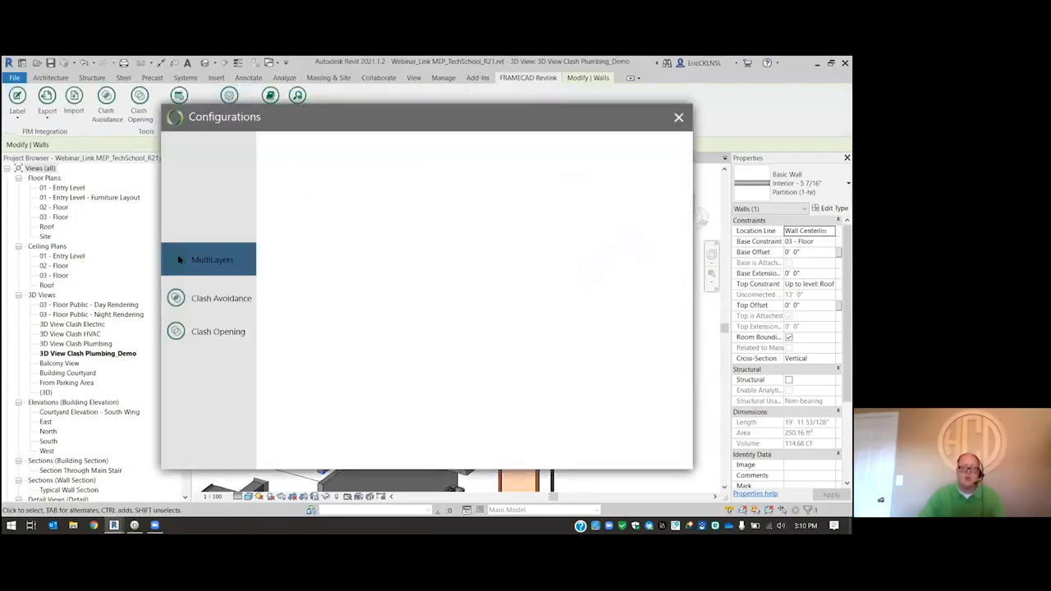
click(194, 264)
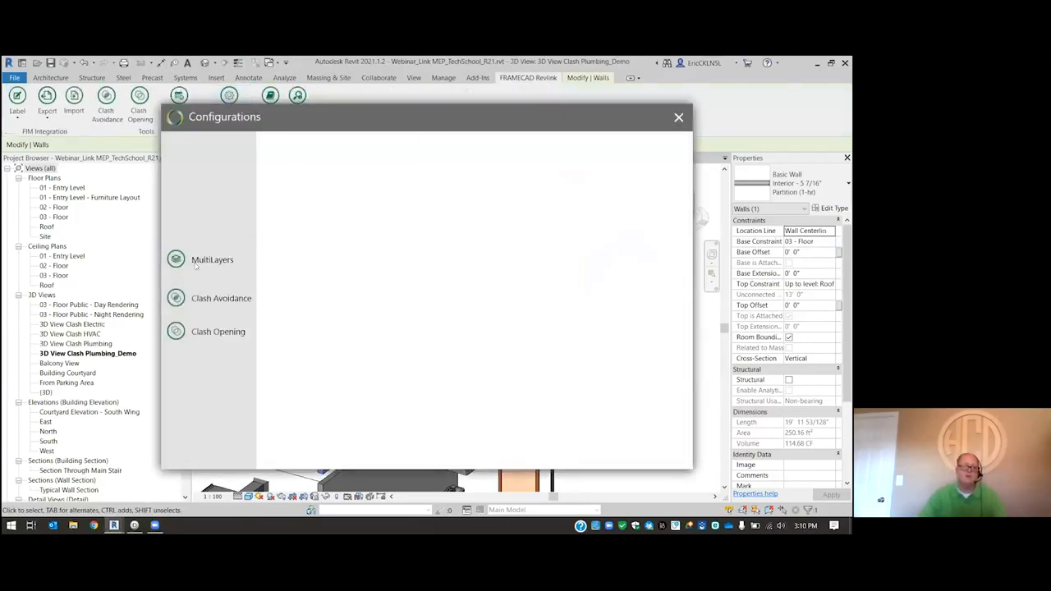
click(190, 261)
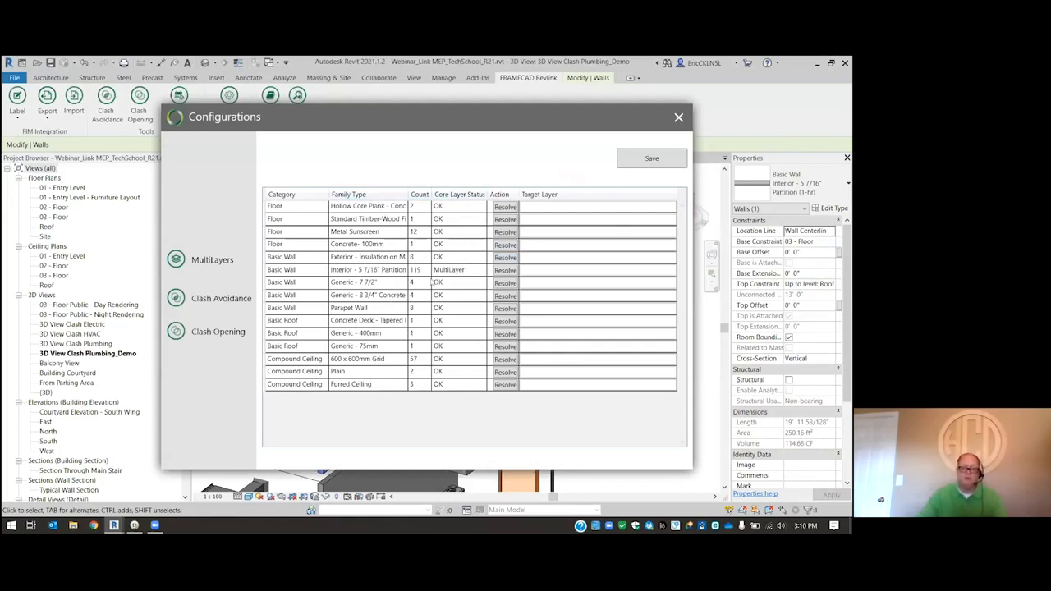
- Assign the Structure Metal - Stud Layer as the target layer of the Interior - 5 7/16" Partition wall type
click(506, 271)
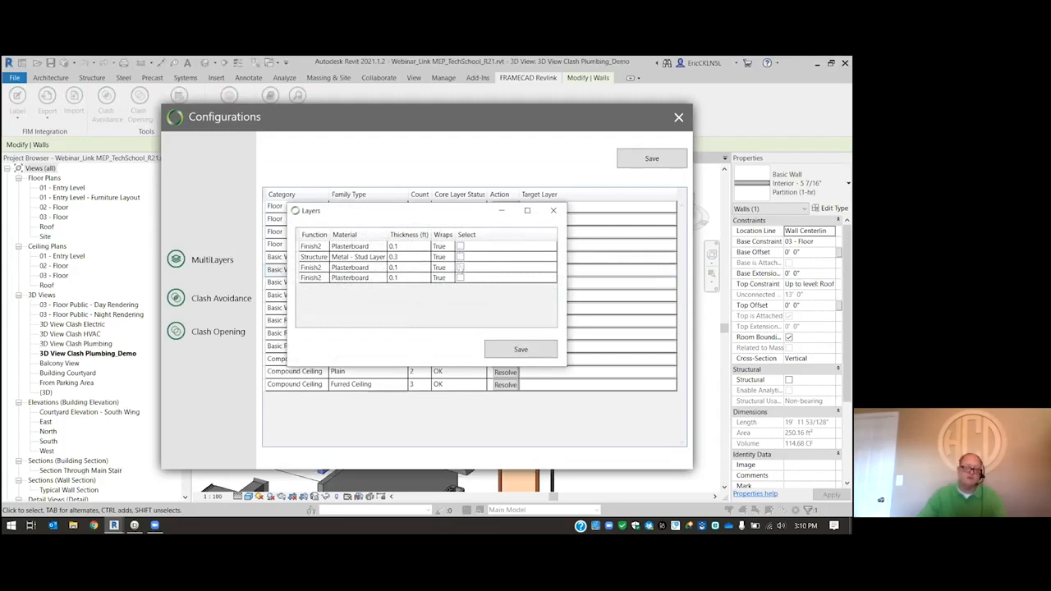
click(460, 257)
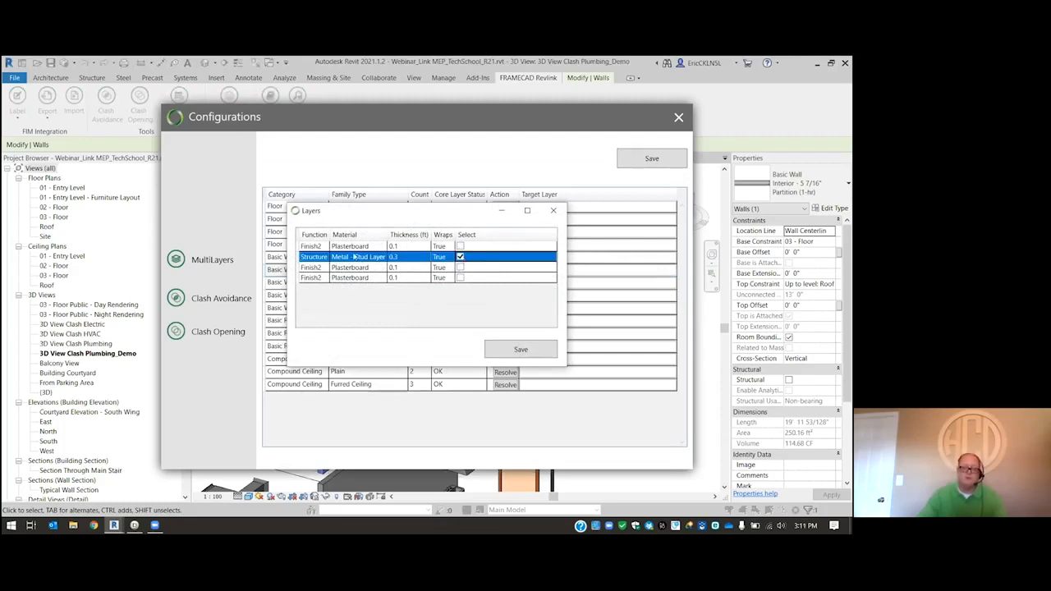
click(521, 353)
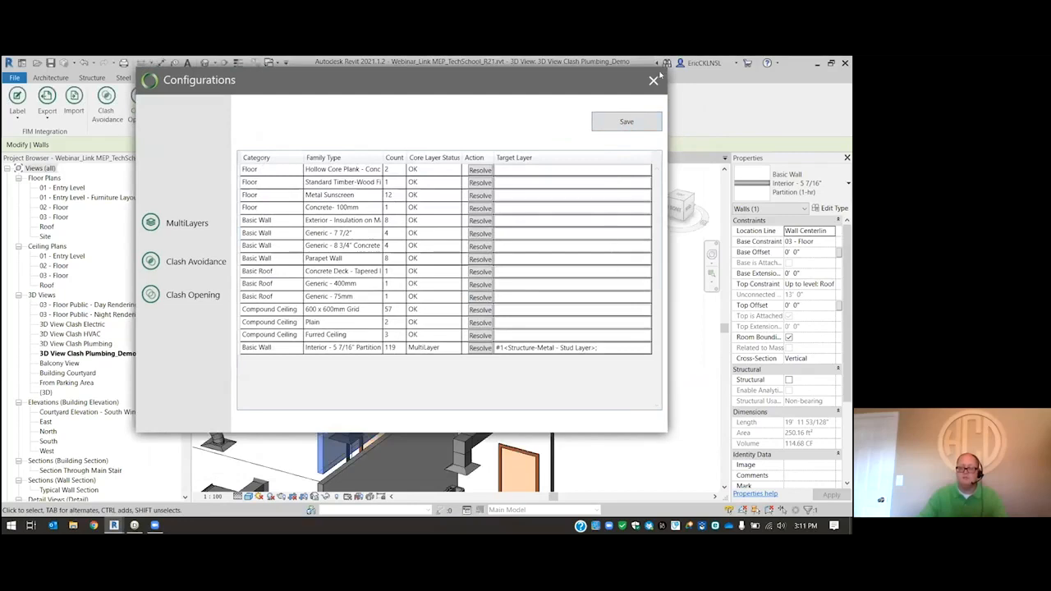
- Close the configurations and export the selected interior partition wall as the FIM file Mlayer2 with Check MultiLayers enabled
click(653, 79)
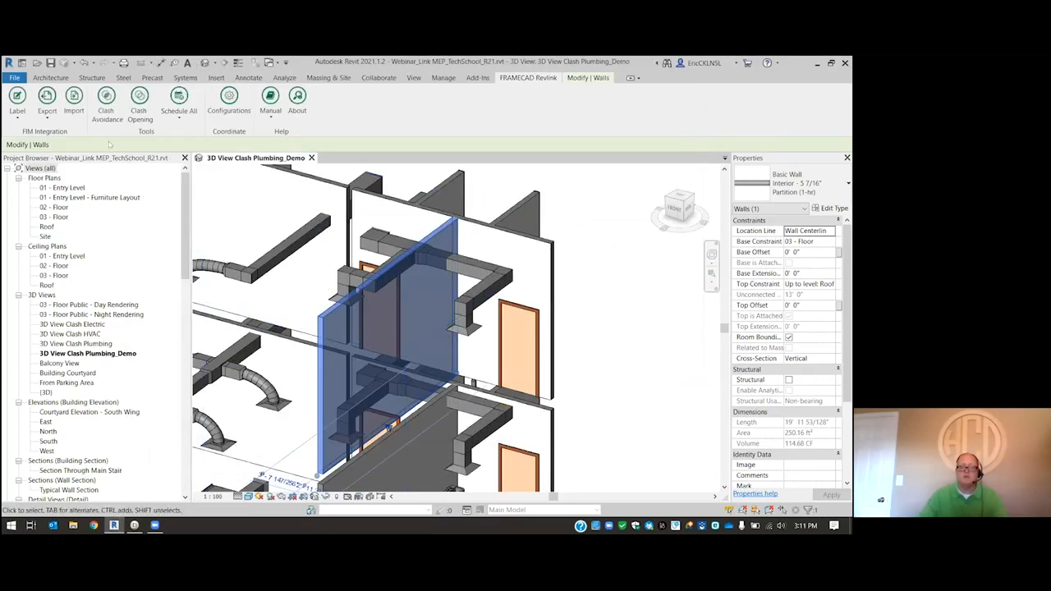
click(52, 116)
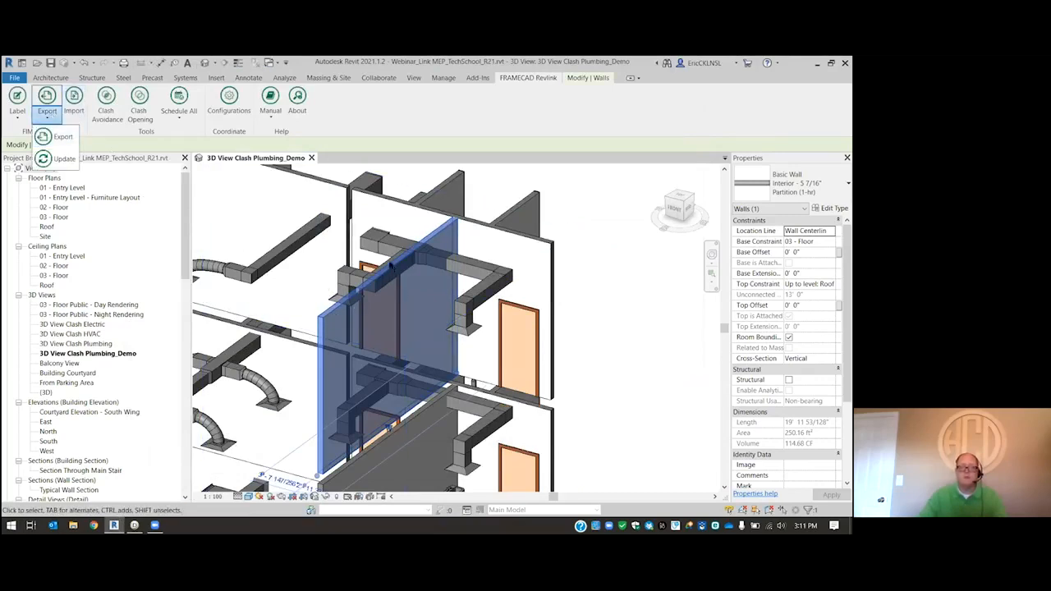
click(56, 136)
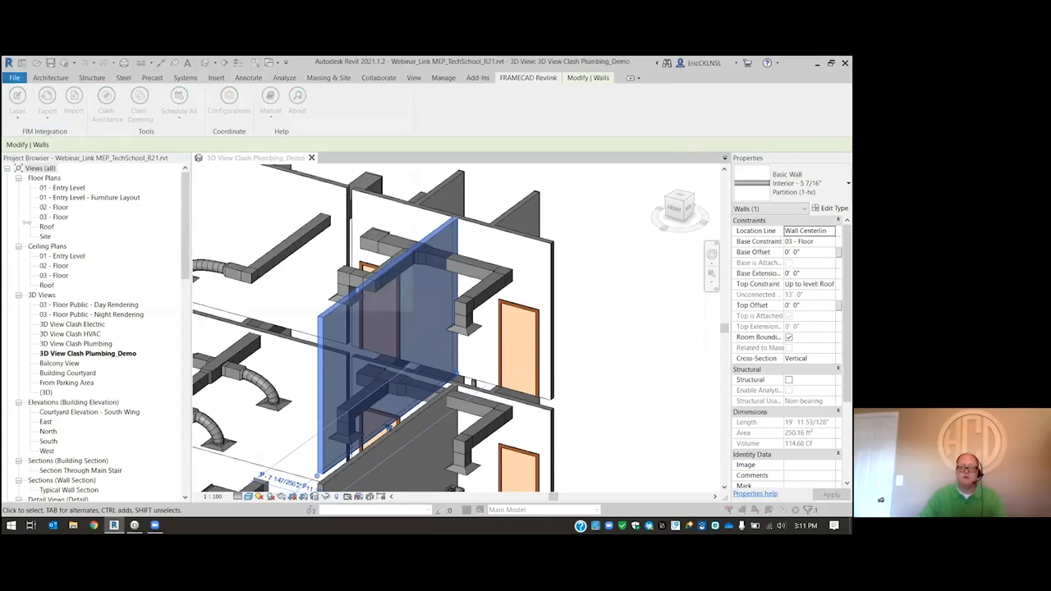
text(Mlayer)
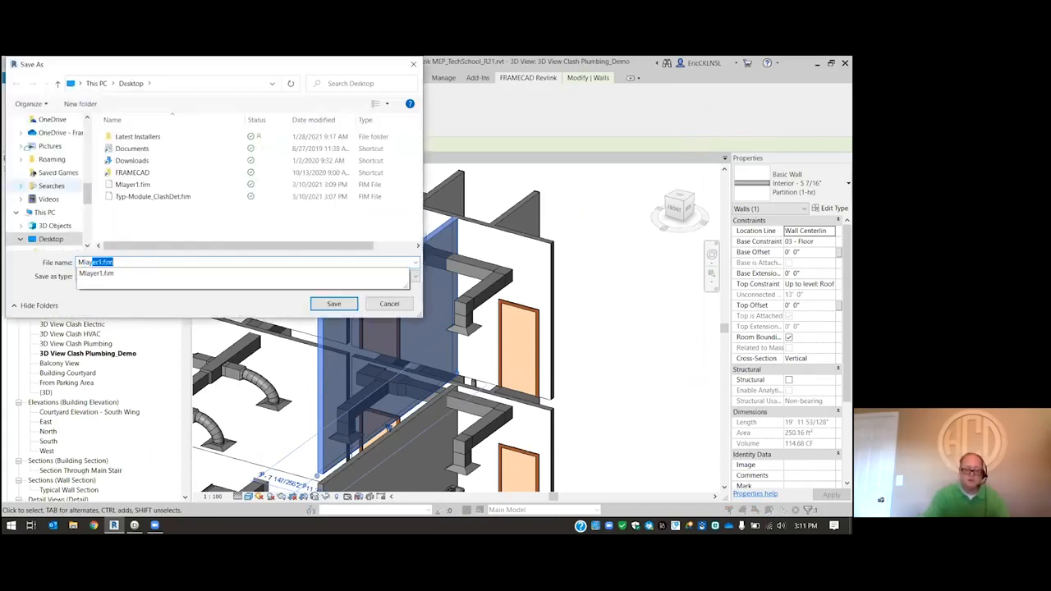
text(2)
key(Return)
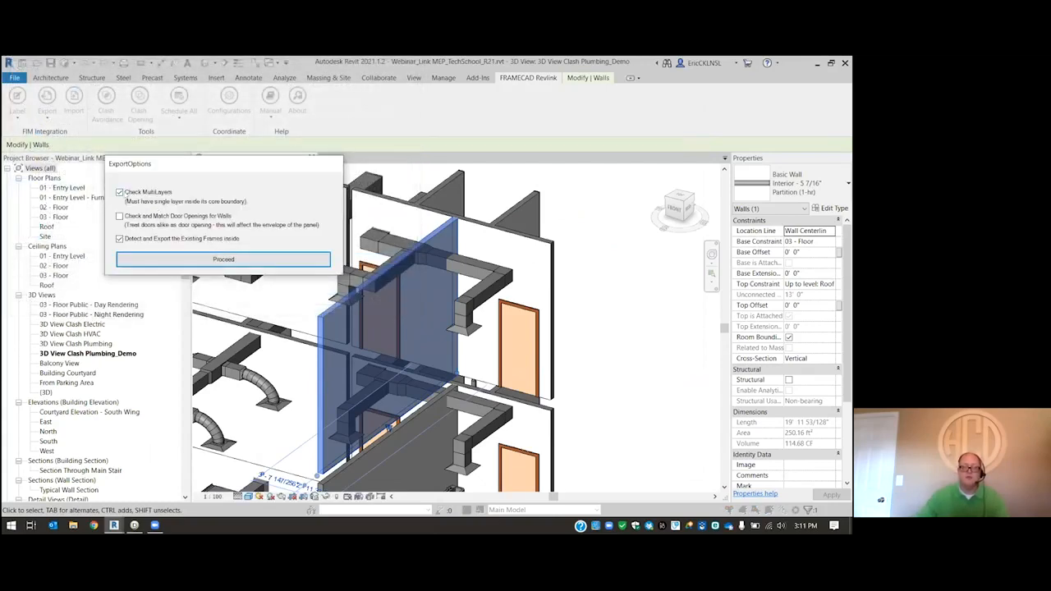
click(170, 257)
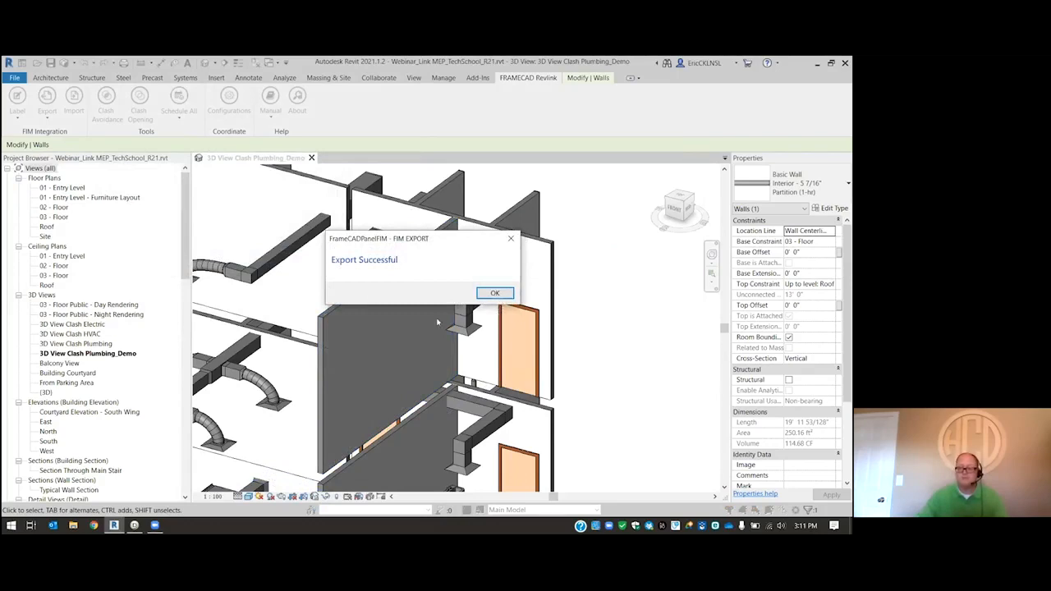
click(495, 292)
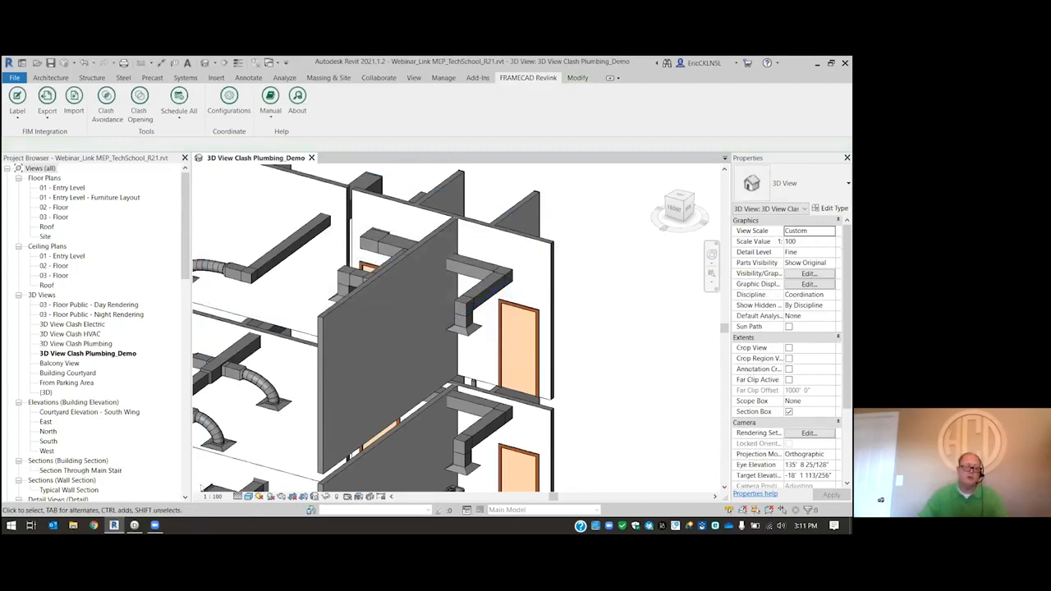
- Switch to FRAMECAD Detailer and import Mlayer2.fim as a new project without saving the current untitled.fcp
click(135, 526)
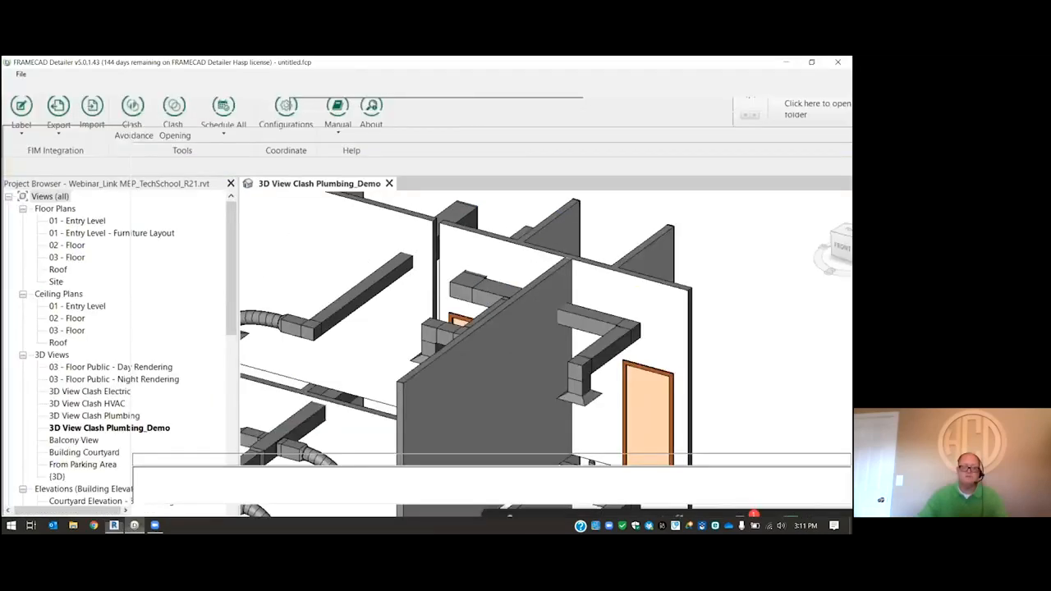
click(19, 74)
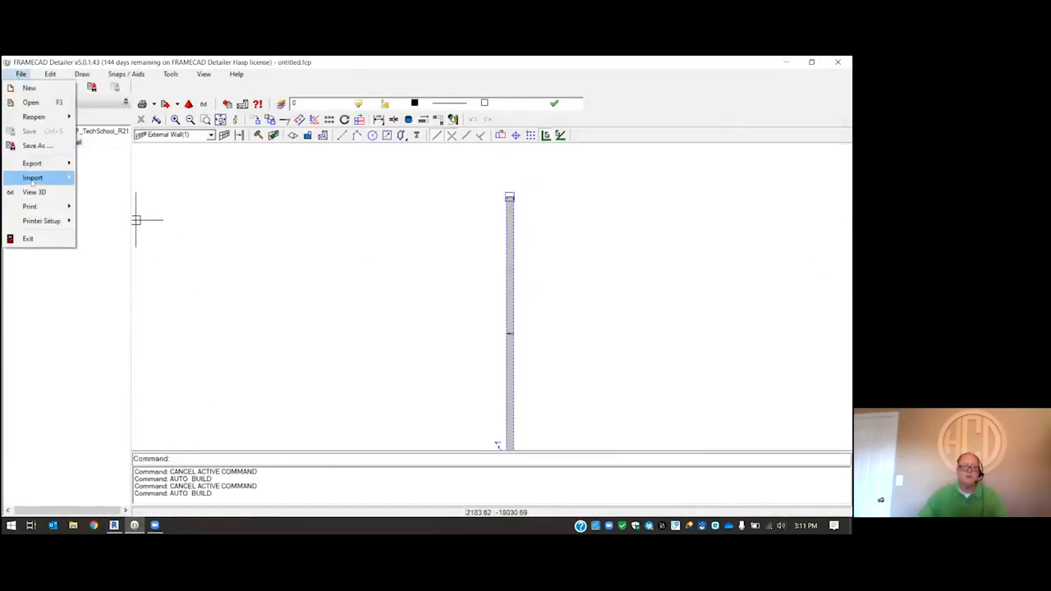
mouse_move(33, 178)
click(104, 221)
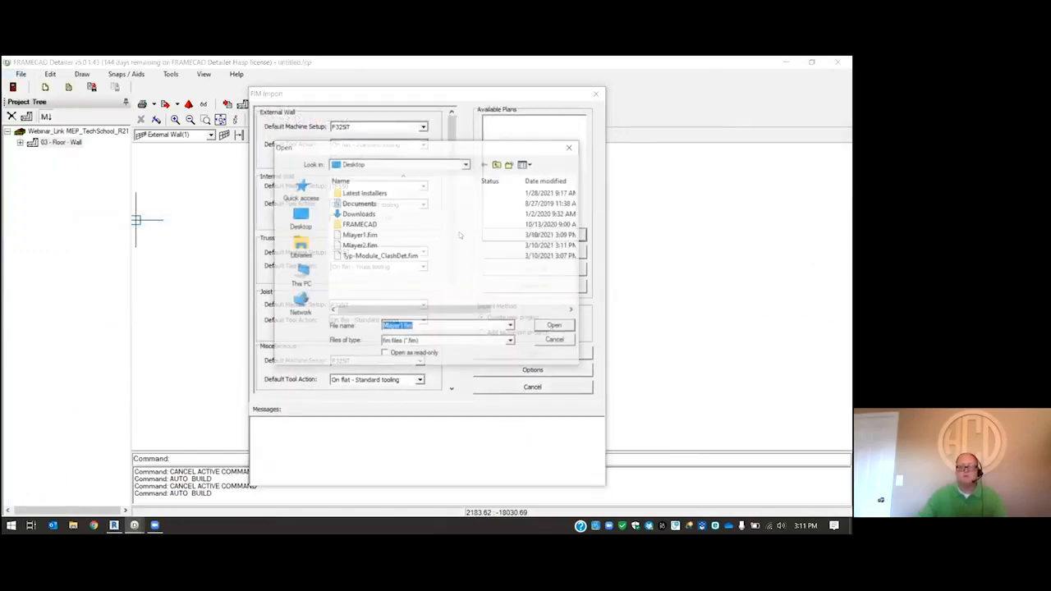
click(361, 244)
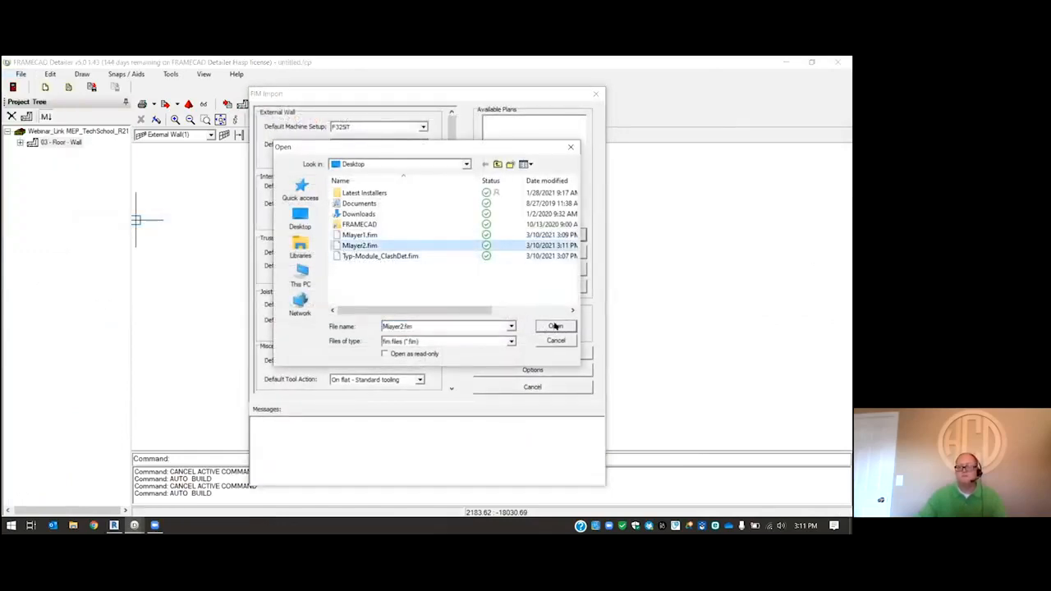
click(555, 326)
click(537, 352)
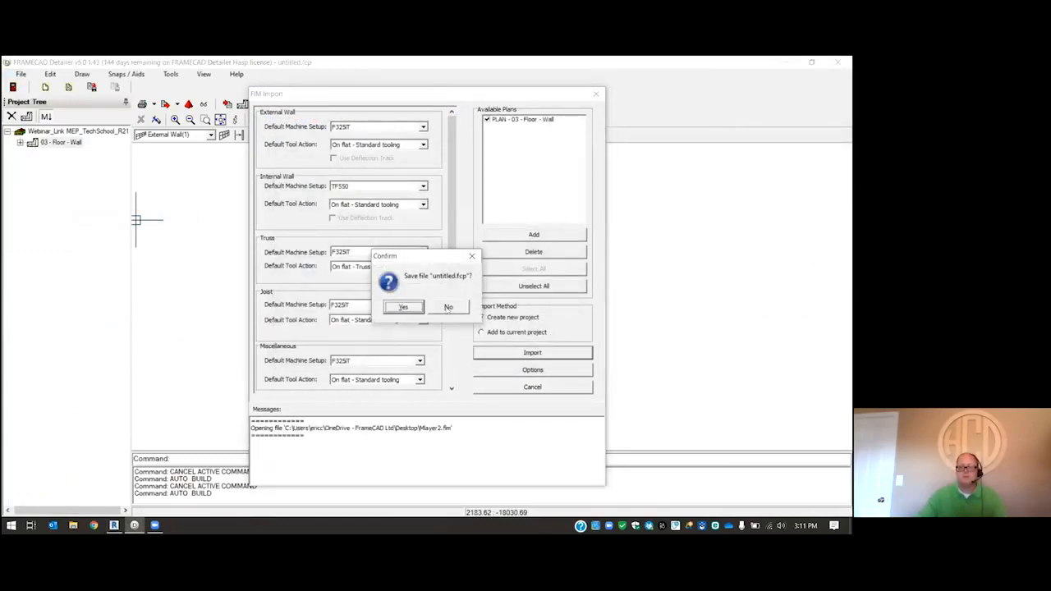
click(448, 307)
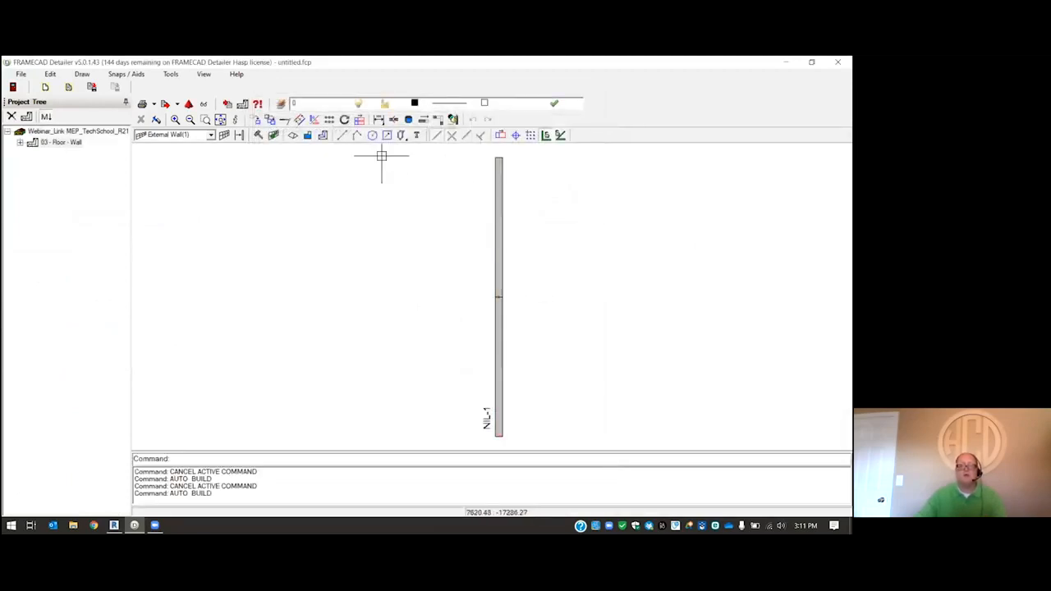
- Run Auto Build on wall NIL-1 imported from Mlayer2.fim
click(258, 136)
drag(585, 306, 469, 261)
right_click(452, 251)
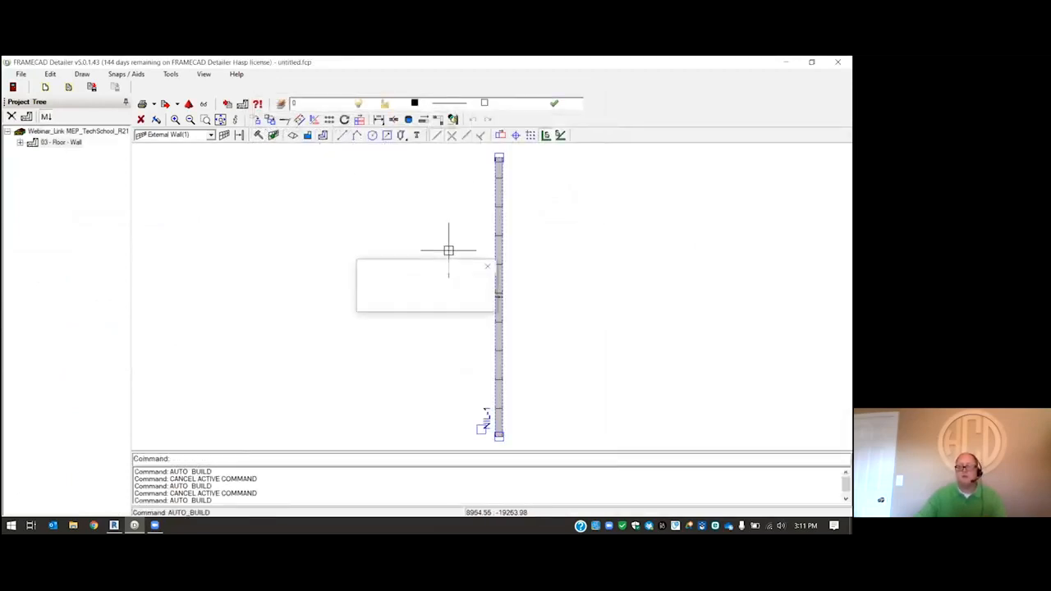
- Examine the rebuilt frame of wall NIL-1 in its elevation view and return to the plan
double_click(498, 317)
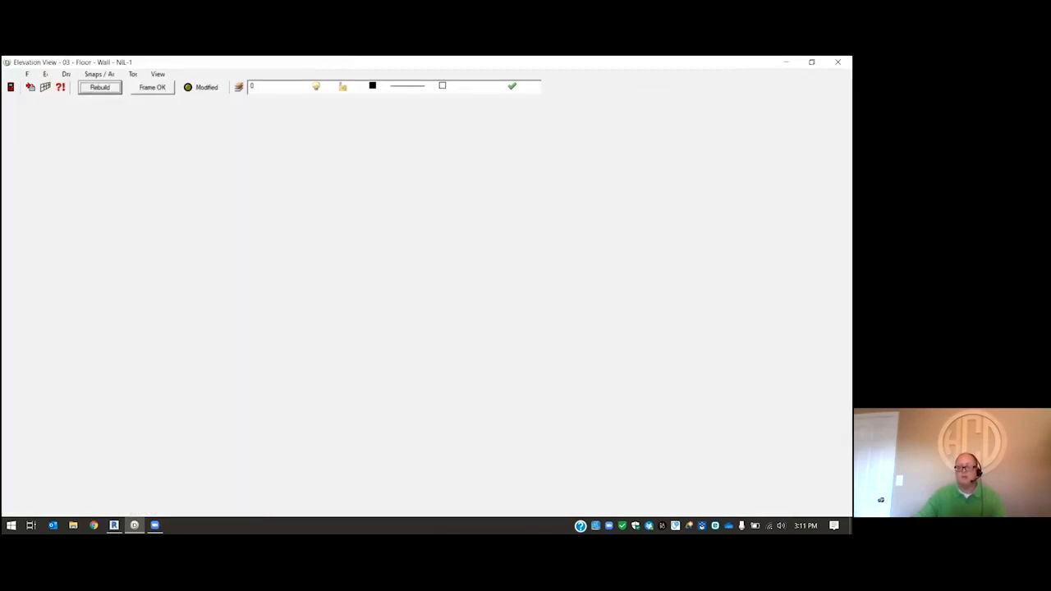
scroll(389, 271, down, 2)
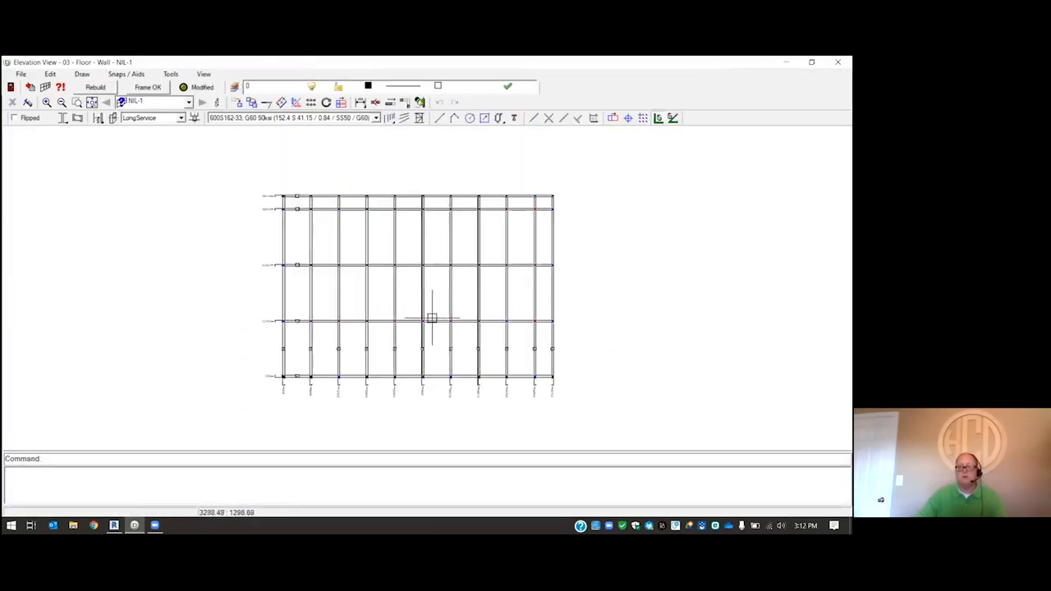
scroll(432, 314, up, 1)
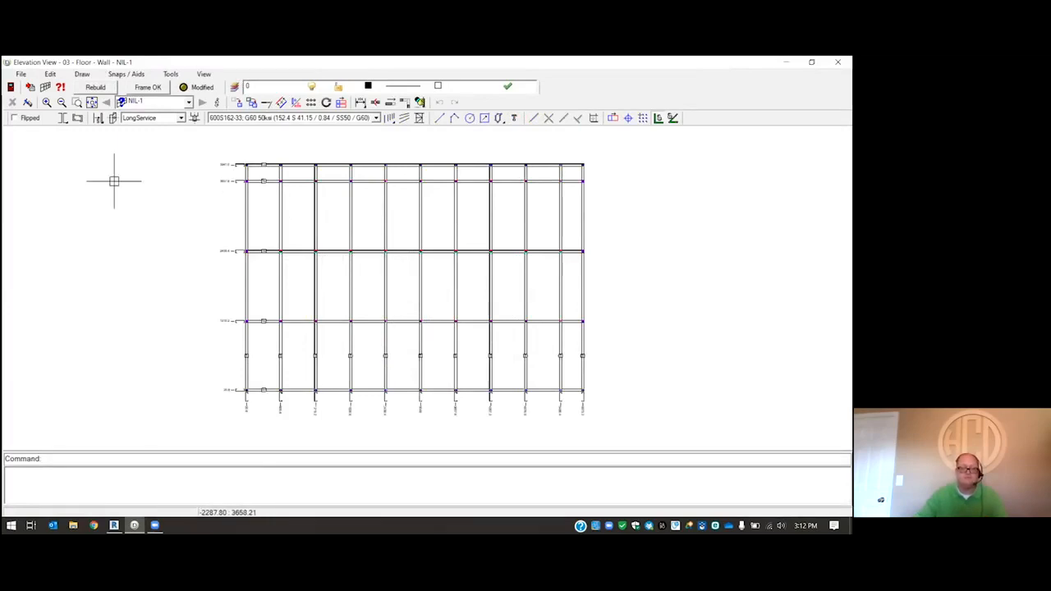
click(12, 102)
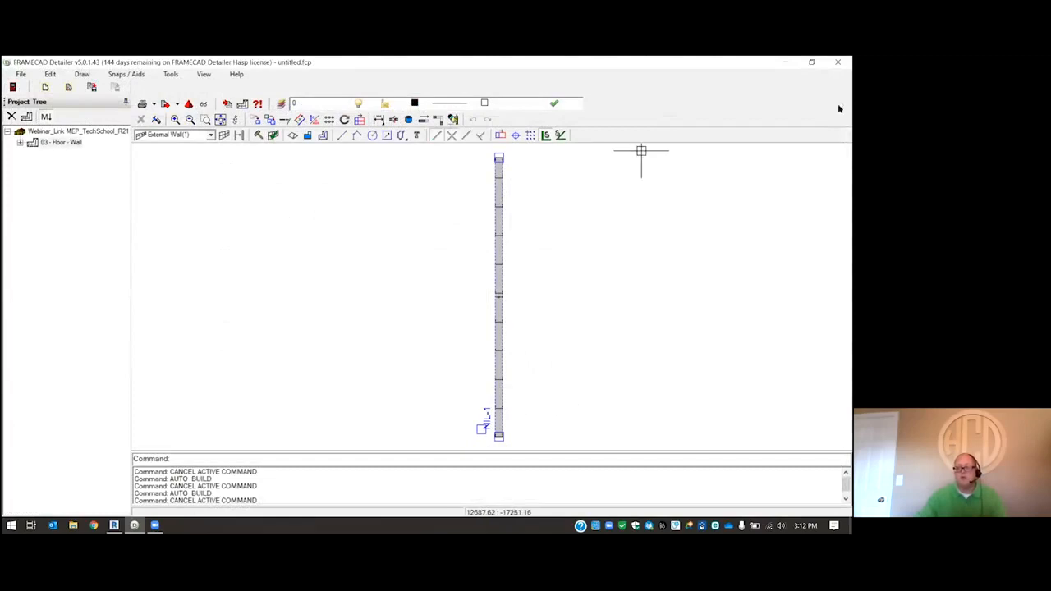
- Switch to Revit and examine where the ducts, pipes and plumbing fixtures meet the walls in the 3D clash plumbing view
click(787, 63)
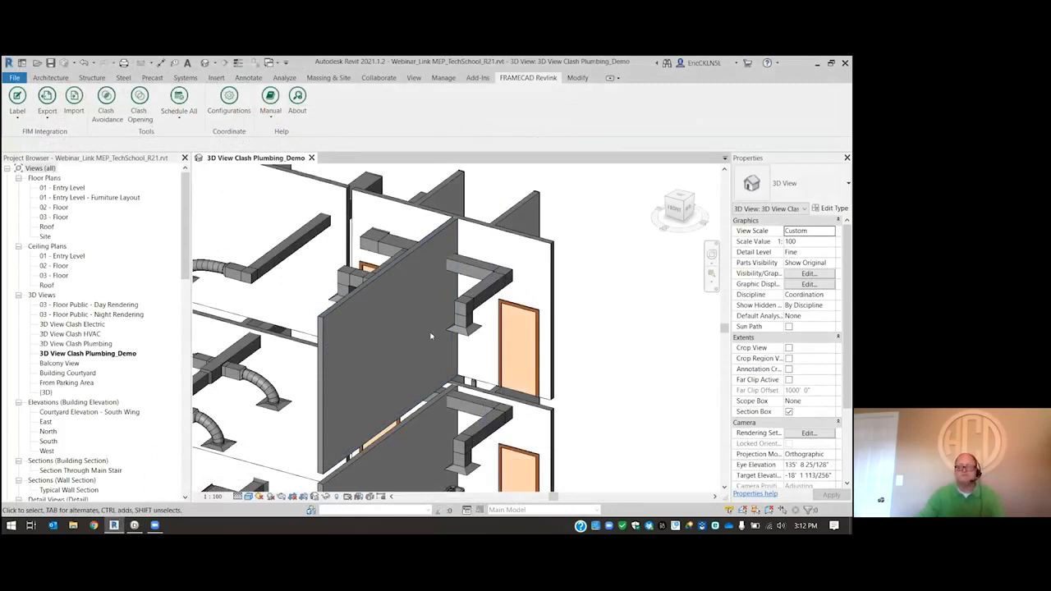
scroll(430, 335, down, 5)
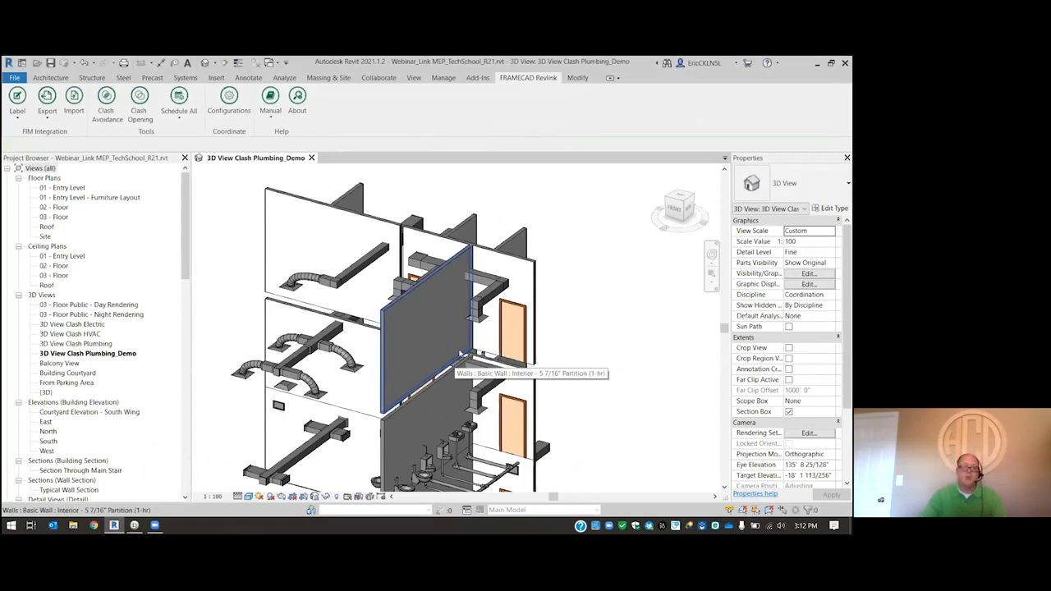
scroll(465, 276, up, 2)
scroll(465, 277, up, 3)
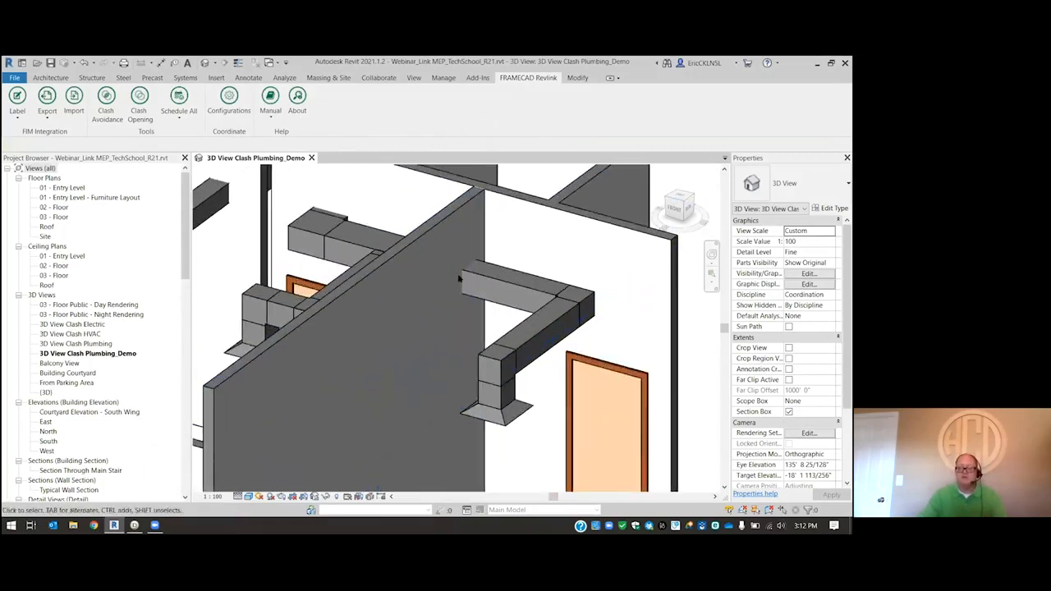
scroll(609, 270, down, 3)
scroll(368, 246, up, 3)
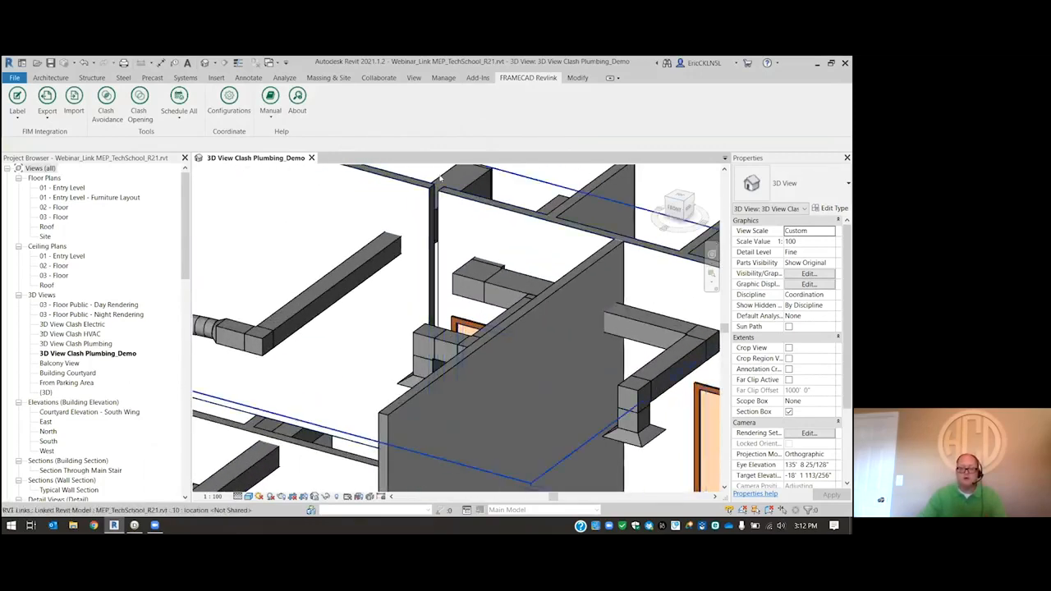
scroll(451, 223, down, 4)
scroll(451, 222, down, 2)
scroll(438, 400, up, 5)
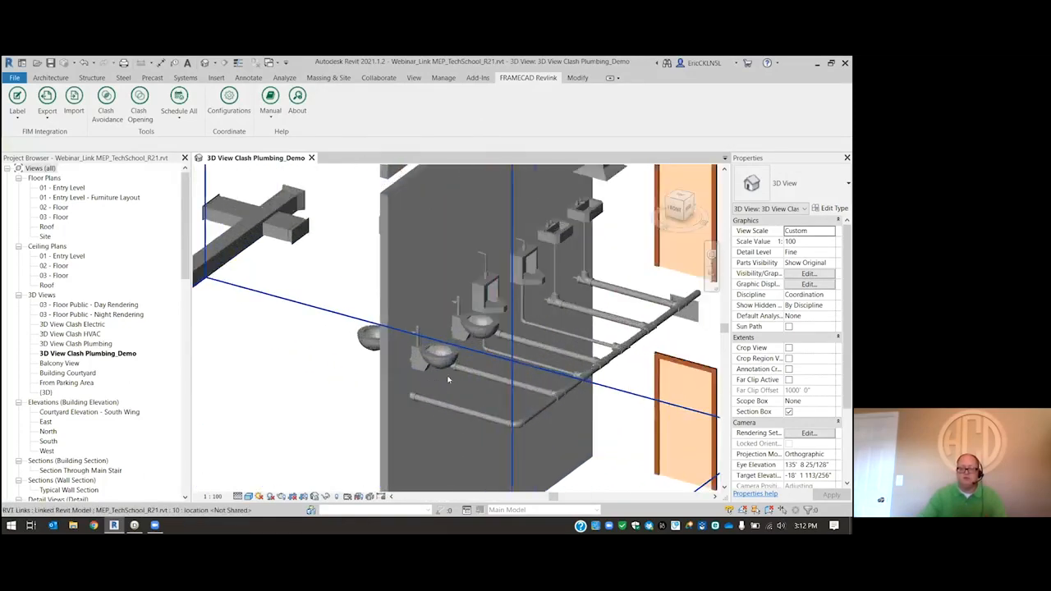
scroll(470, 184, down, 3)
scroll(471, 184, up, 2)
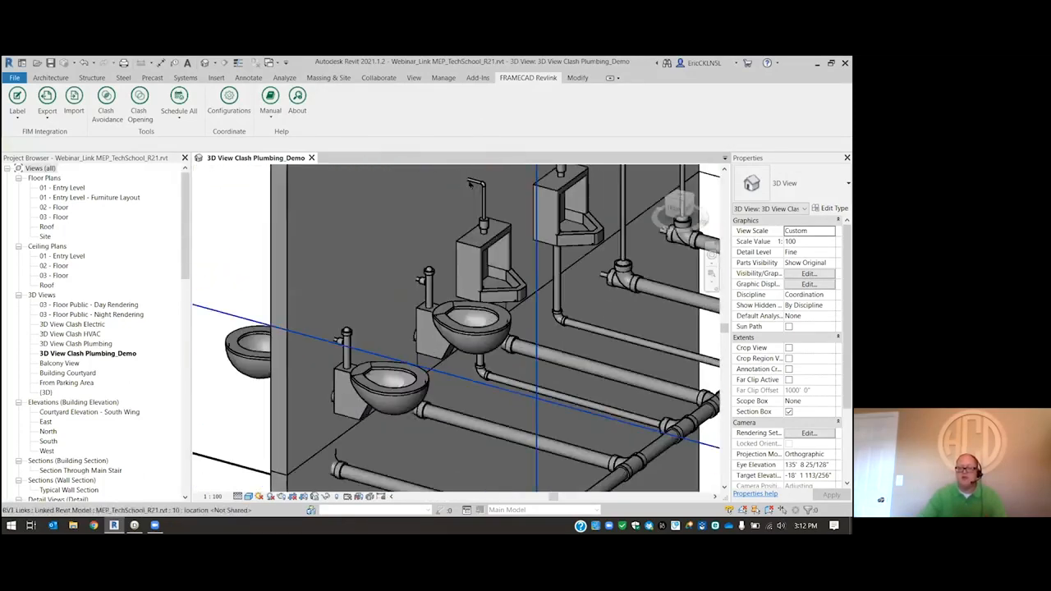
scroll(403, 312, down, 5)
scroll(403, 313, down, 2)
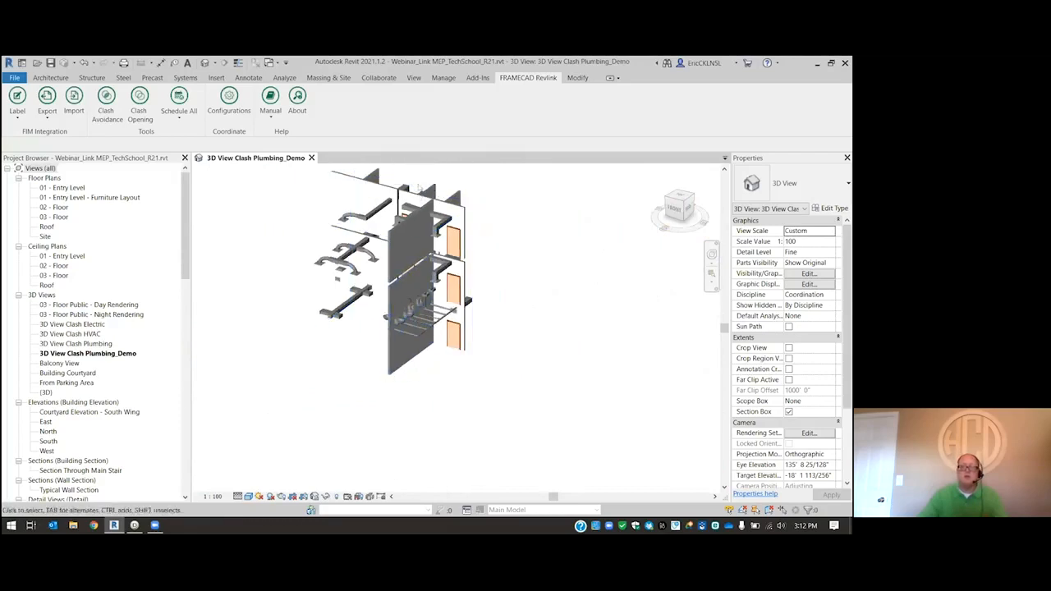
scroll(419, 193, up, 2)
scroll(345, 178, down, 2)
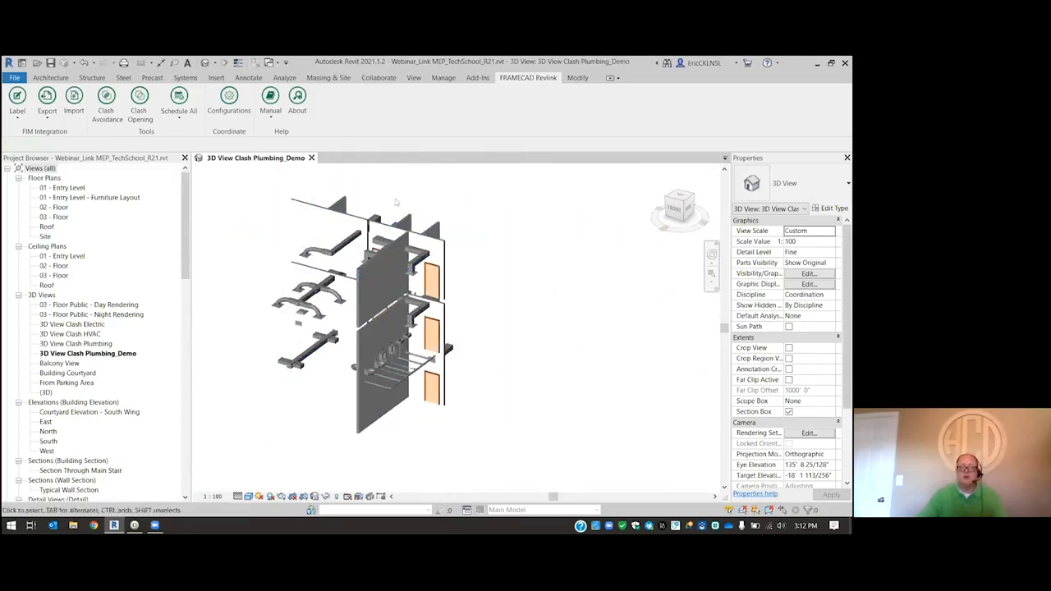
scroll(403, 211, up, 2)
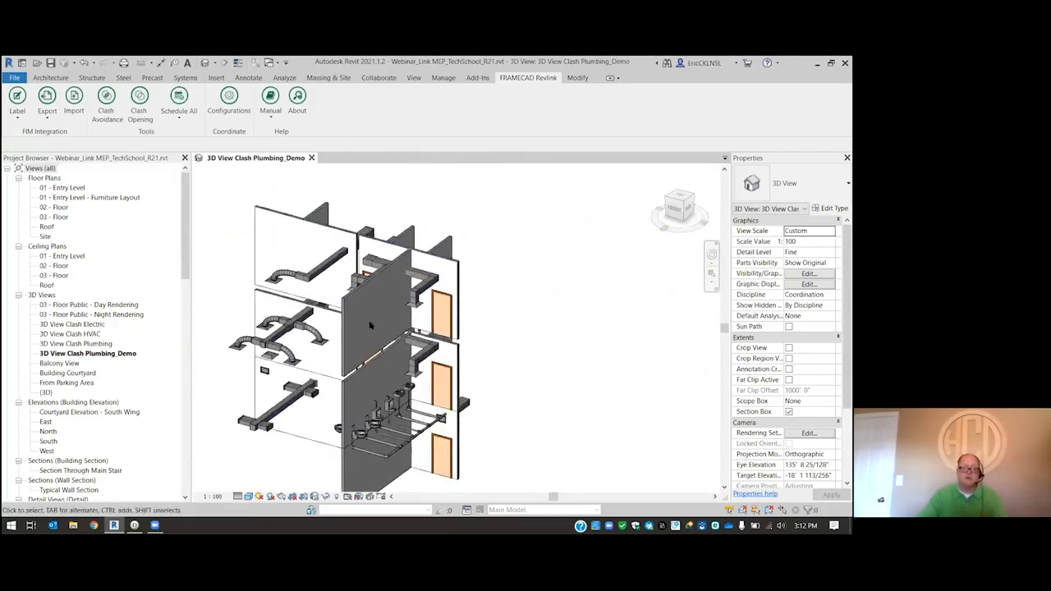
scroll(330, 259, up, 2)
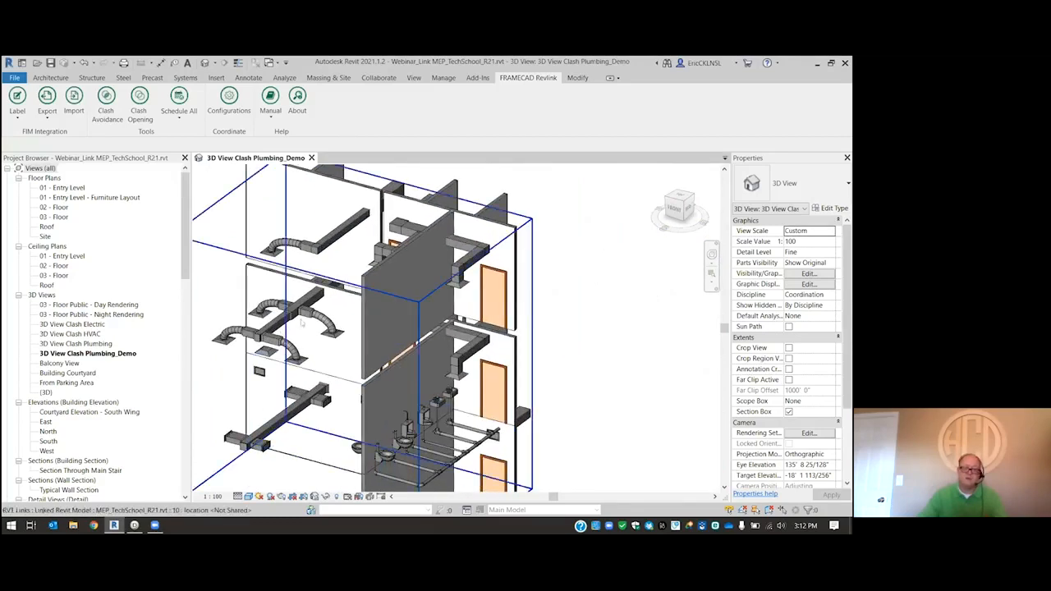
scroll(443, 241, down, 2)
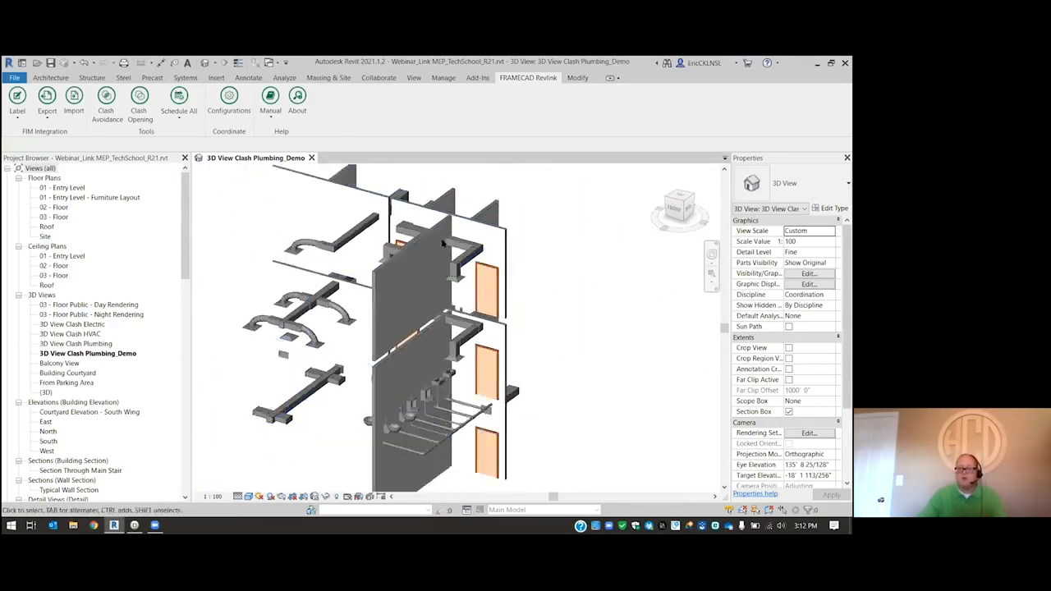
scroll(418, 397, up, 3)
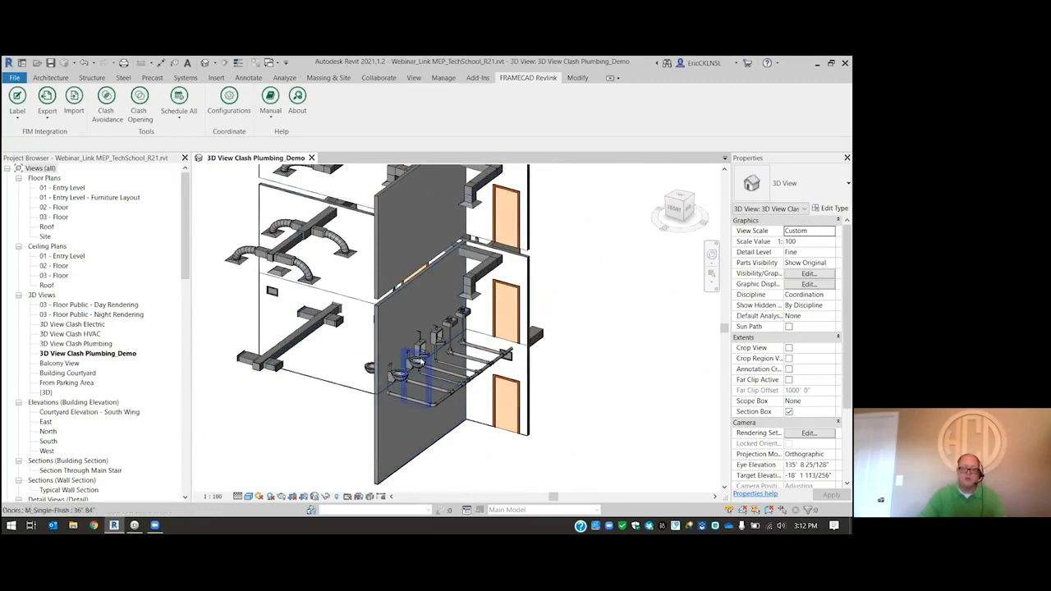
scroll(377, 372, down, 2)
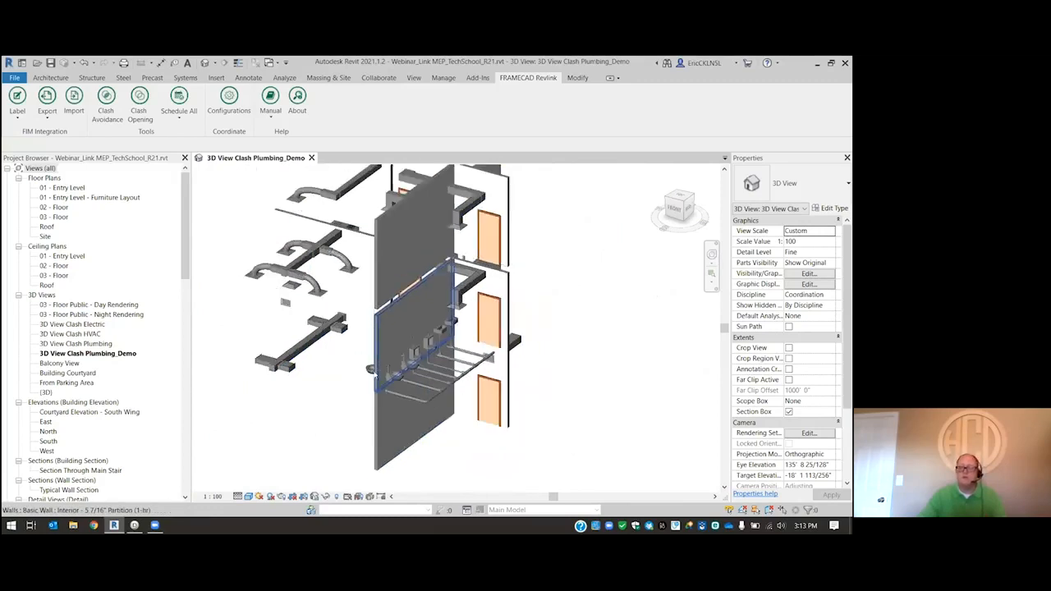
scroll(406, 249, up, 3)
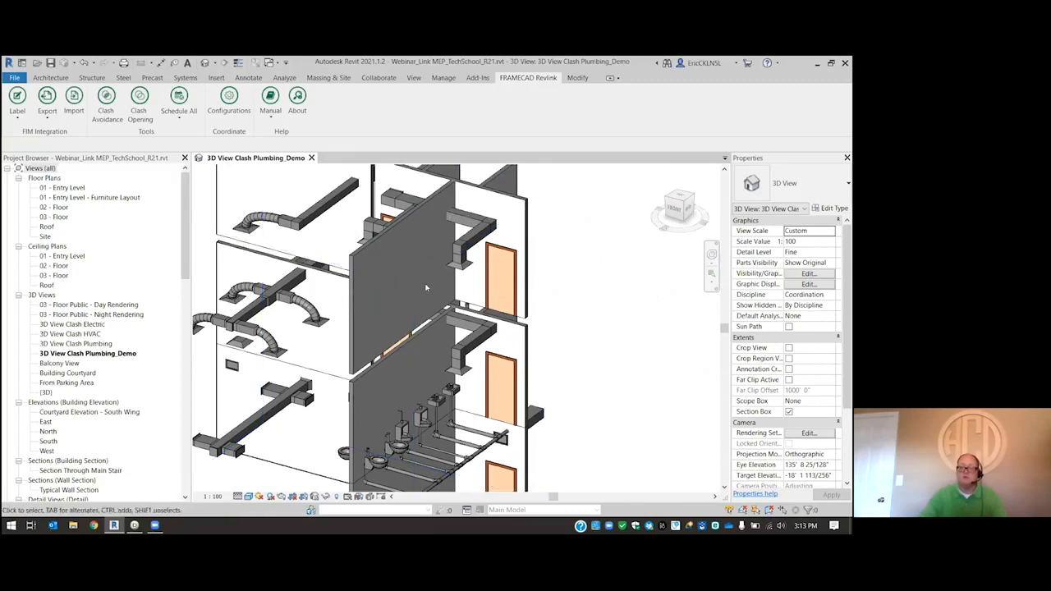
scroll(422, 345, down, 3)
scroll(562, 240, up, 2)
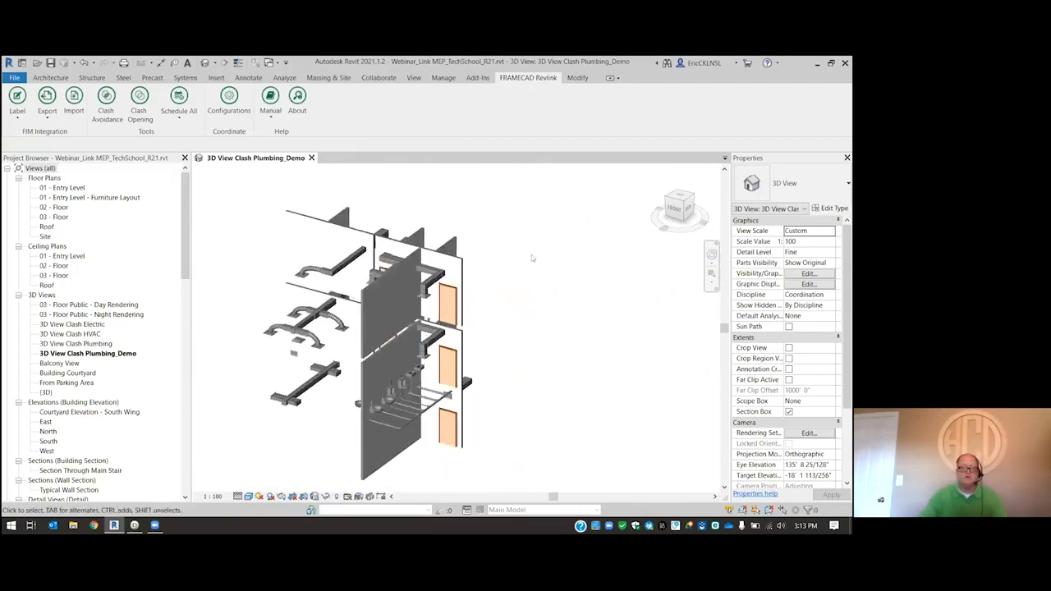
scroll(493, 238, up, 1)
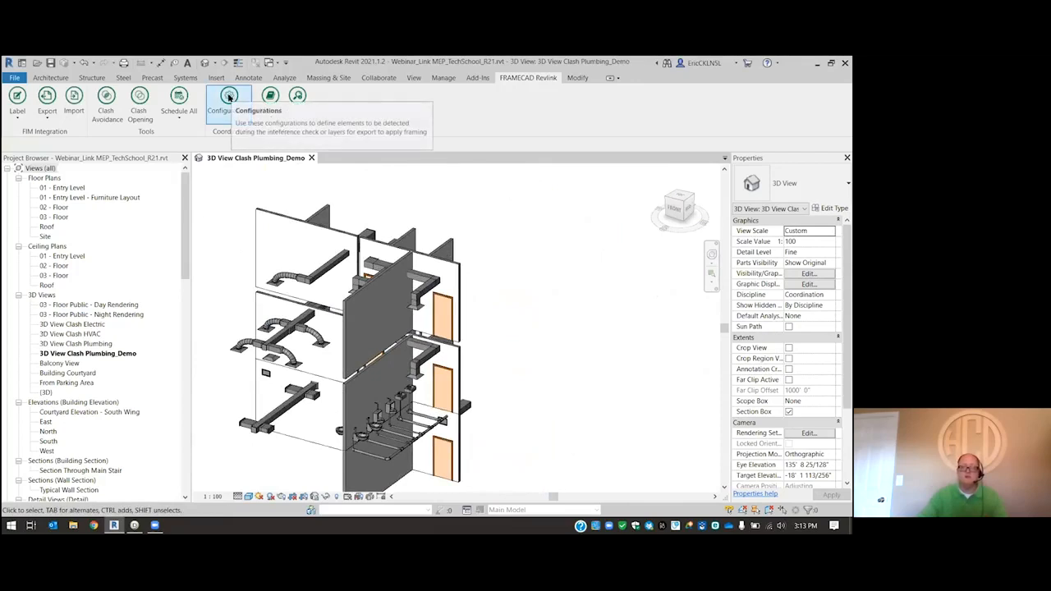
- Load the linked model's family symbols into the Clash Opening configuration
click(229, 96)
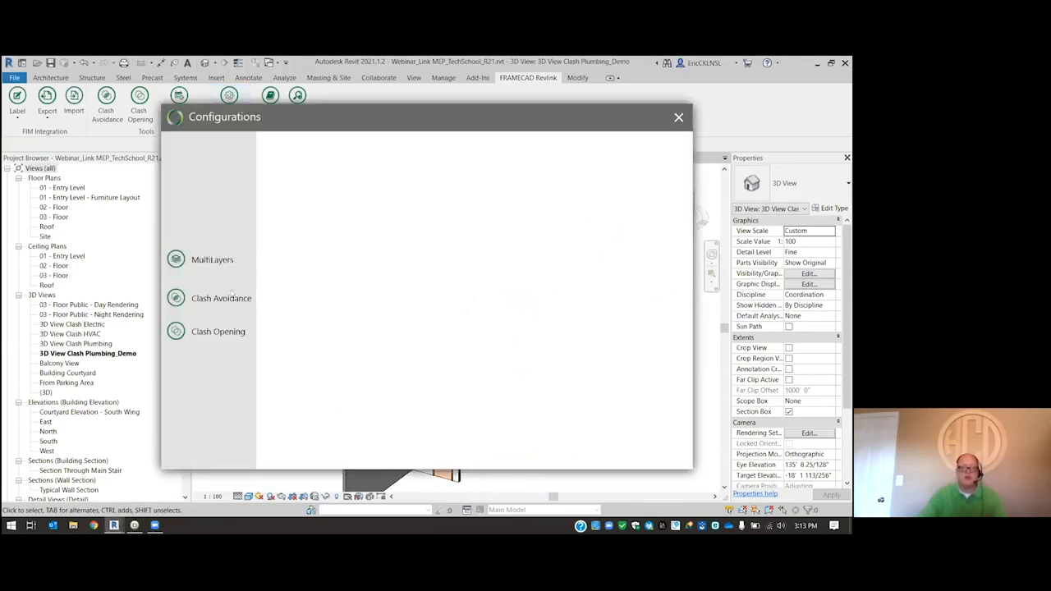
click(185, 332)
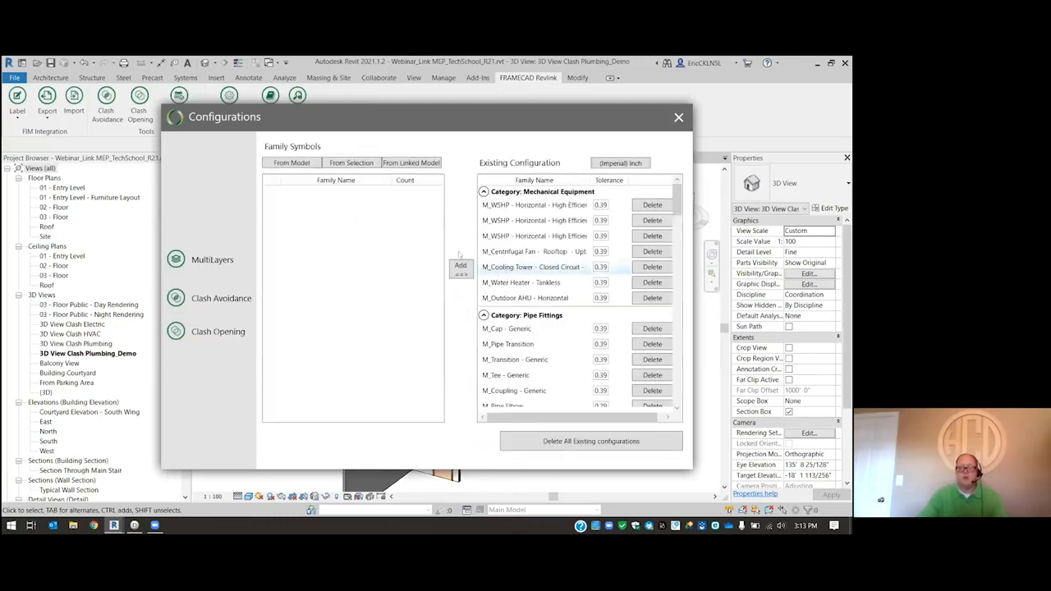
click(297, 163)
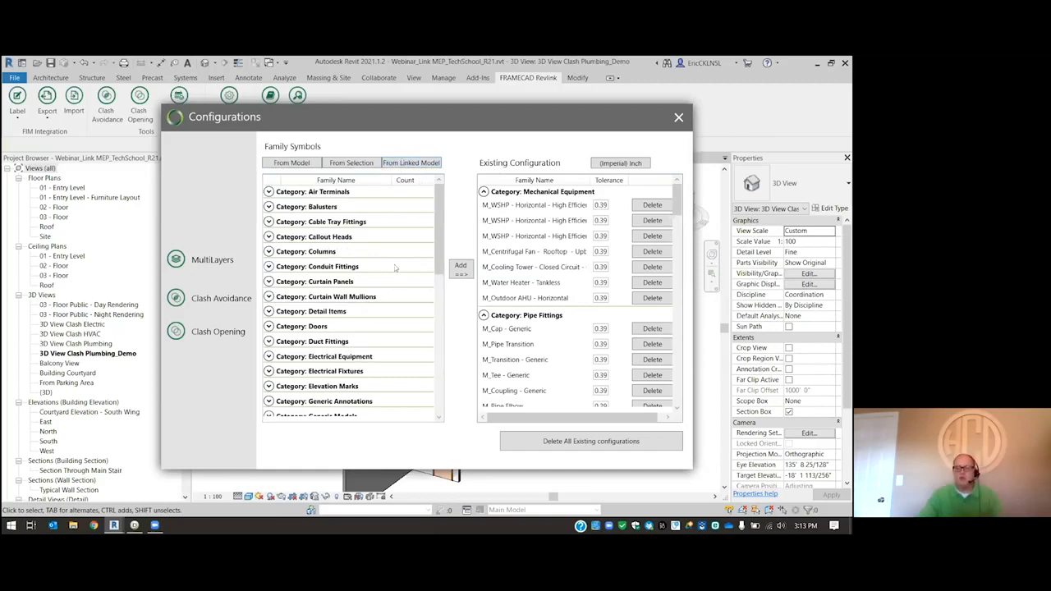
mouse_move(439, 189)
mouse_down()
mouse_move(439, 237)
mouse_move(439, 201)
mouse_up()
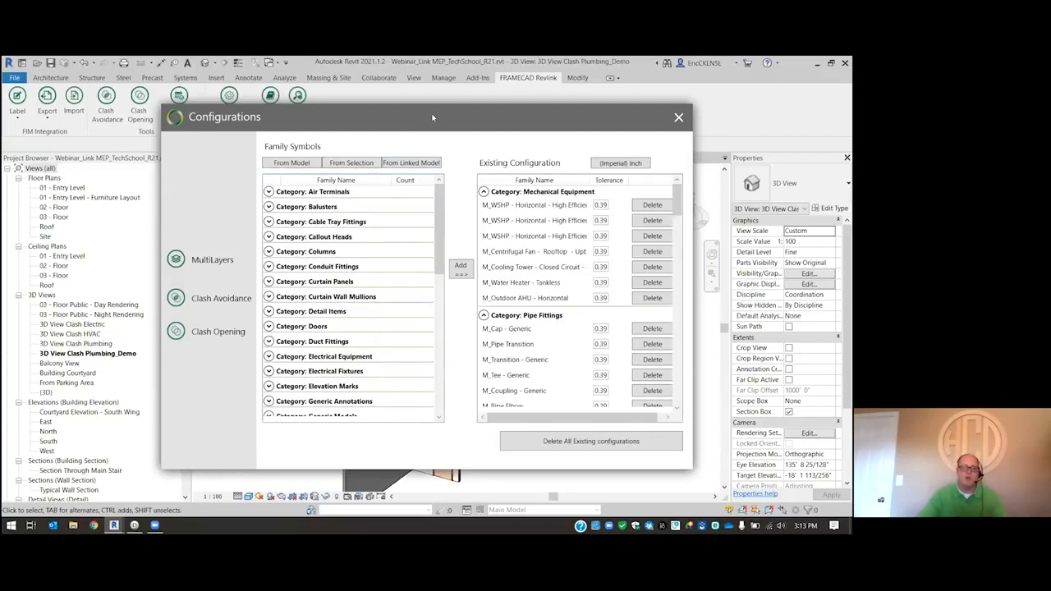
drag(430, 117, 367, 121)
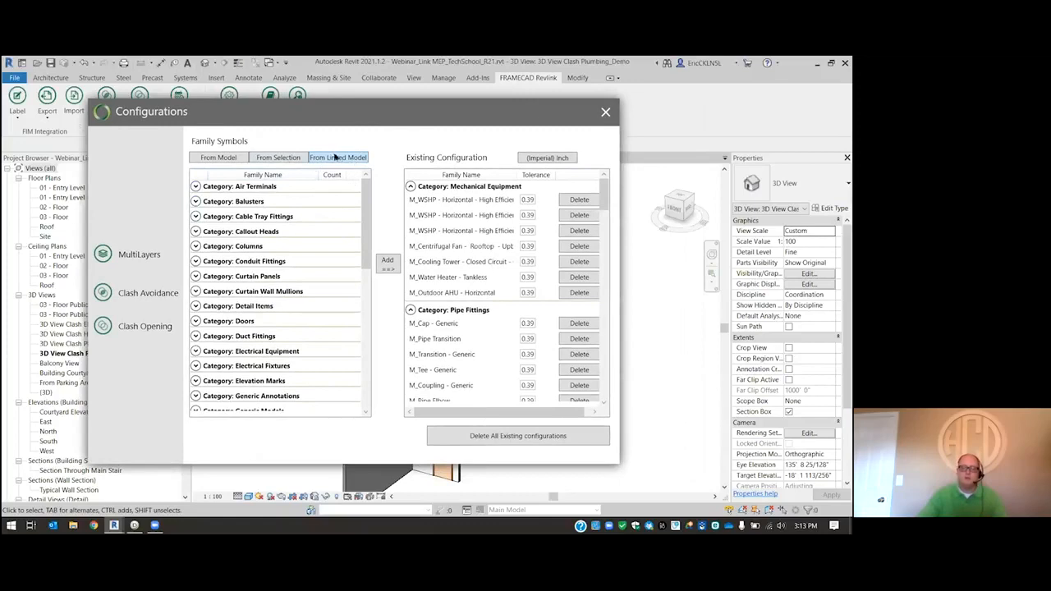
- Add the duct families Mitered Elbows / Taps, Mitered Elbows / Tees and Taps to the existing clash opening configuration
scroll(263, 295, down, 10)
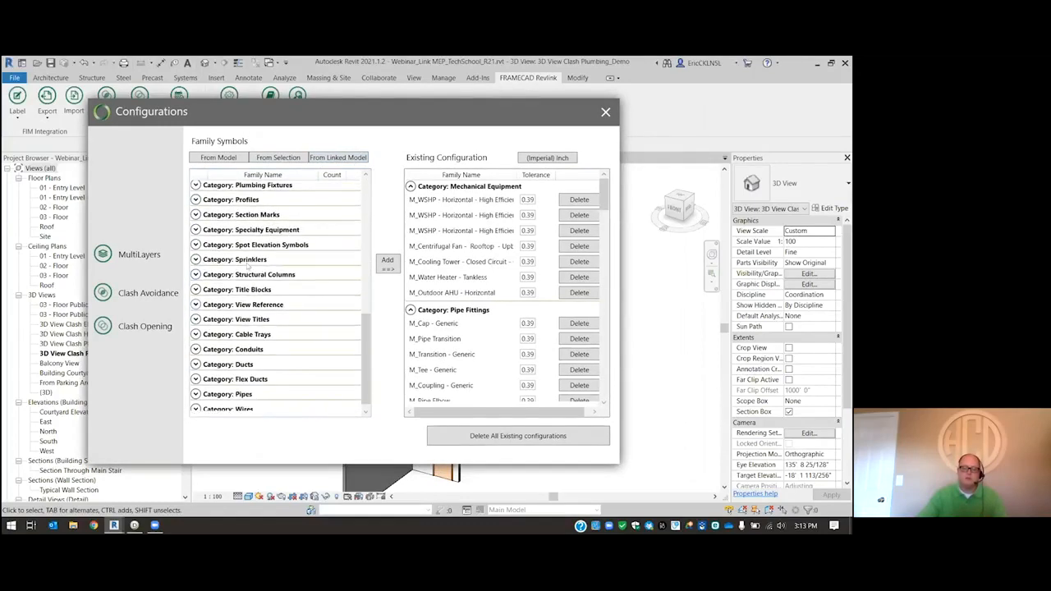
scroll(231, 247, down, 1)
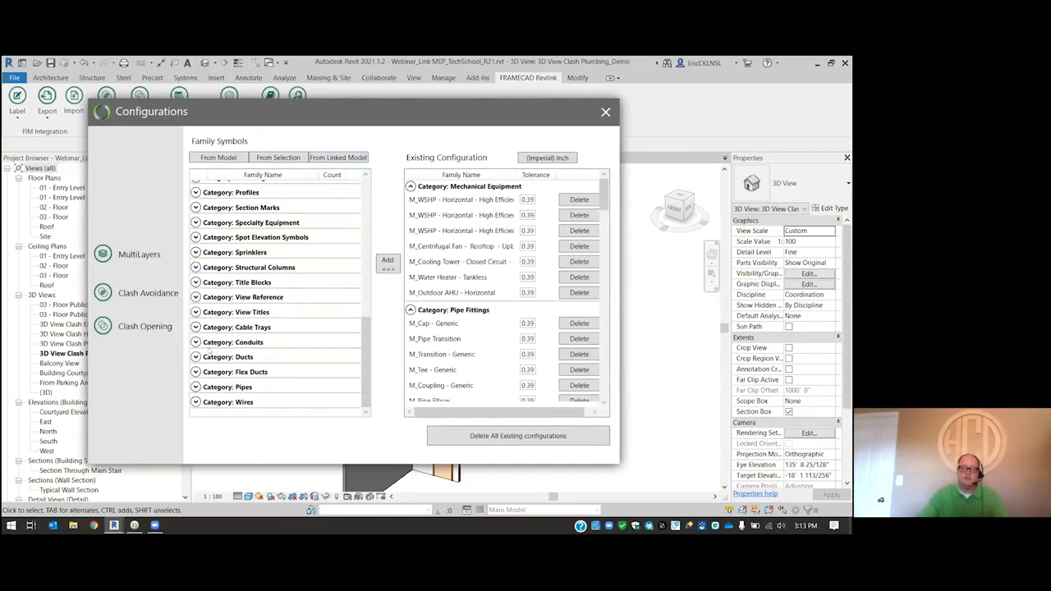
click(196, 356)
scroll(200, 359, down, 1)
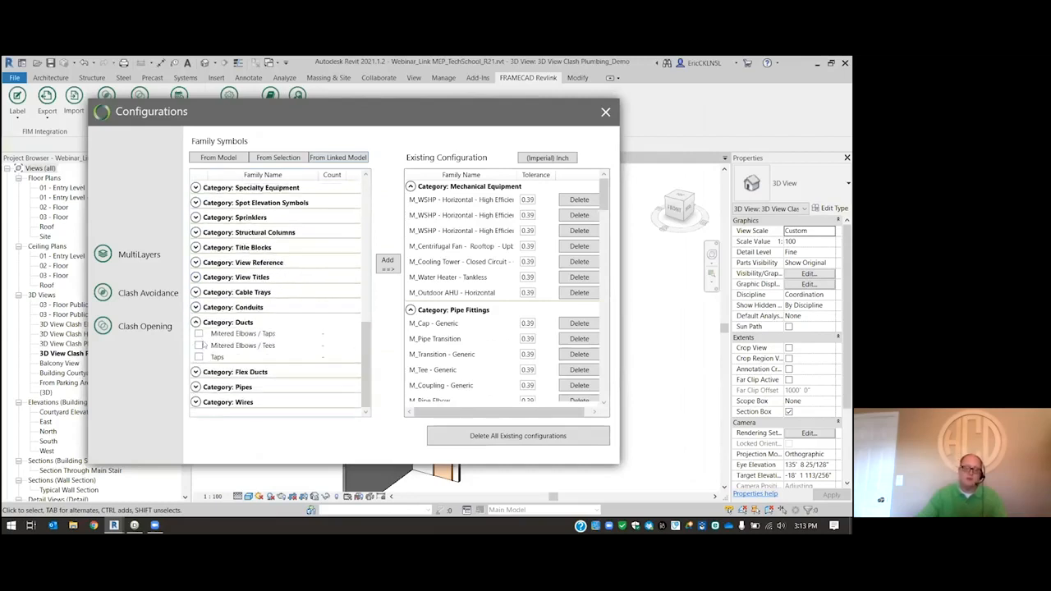
click(198, 334)
click(198, 357)
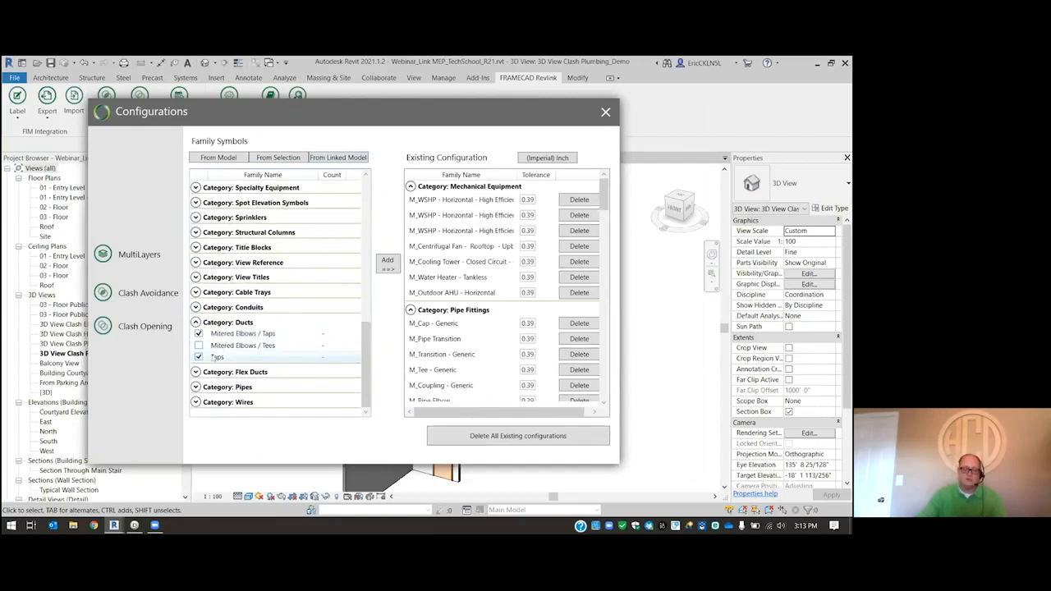
click(198, 345)
click(386, 263)
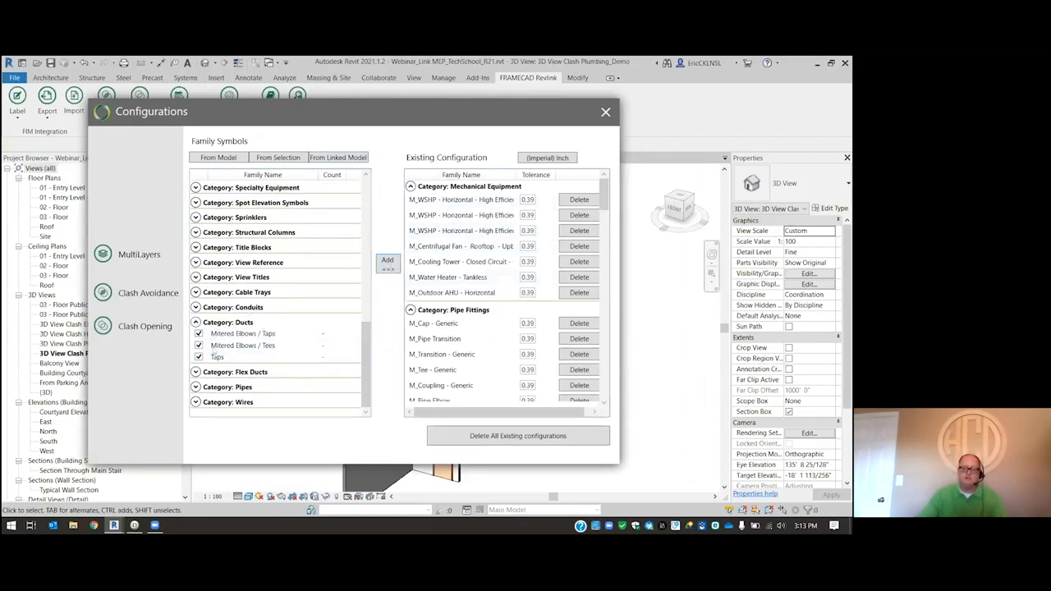
click(196, 322)
scroll(221, 325, up, 2)
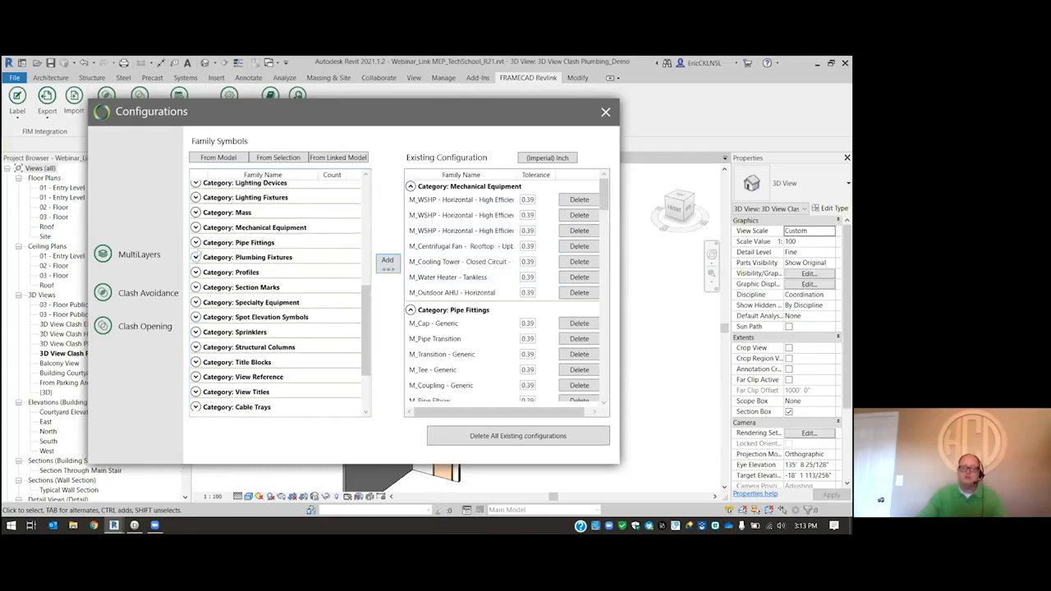
click(196, 242)
click(196, 242)
scroll(255, 323, up, 2)
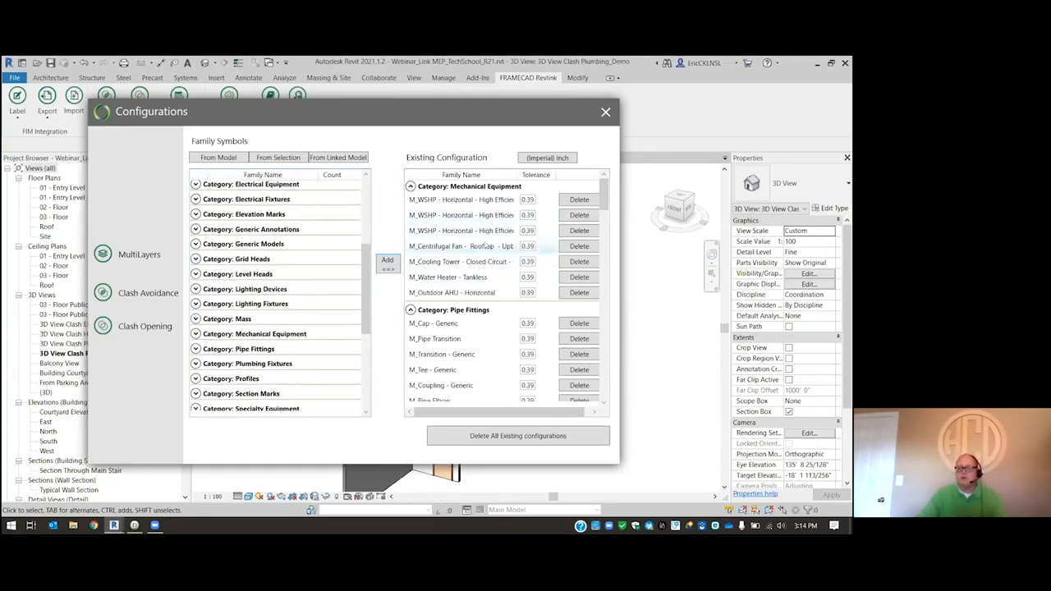
- Set the tolerance of the three configured duct families to 1 inch and close the configurations
scroll(509, 299, down, 2)
scroll(508, 299, down, 5)
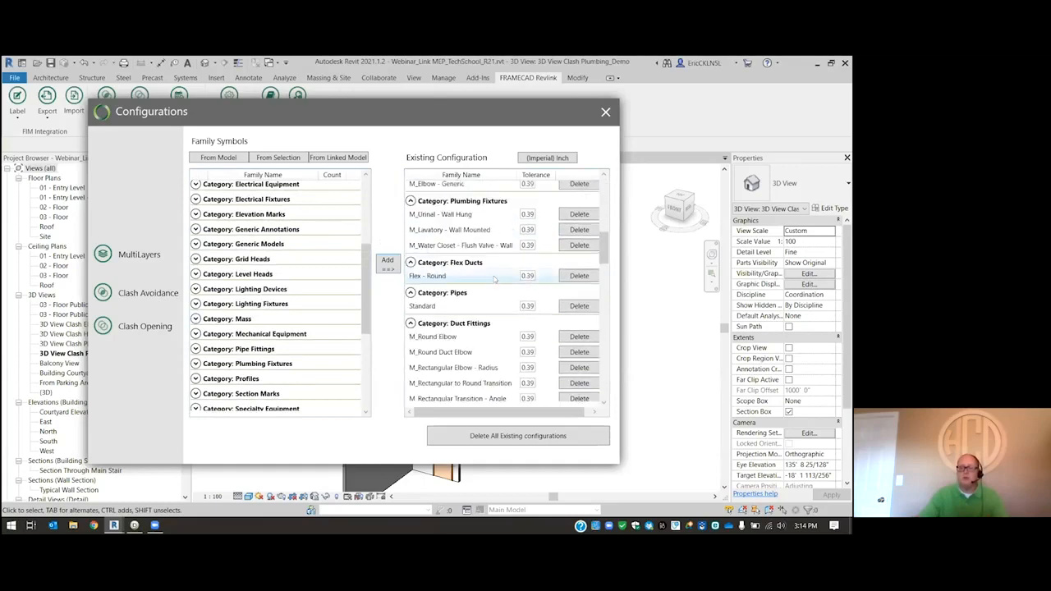
scroll(476, 271, down, 8)
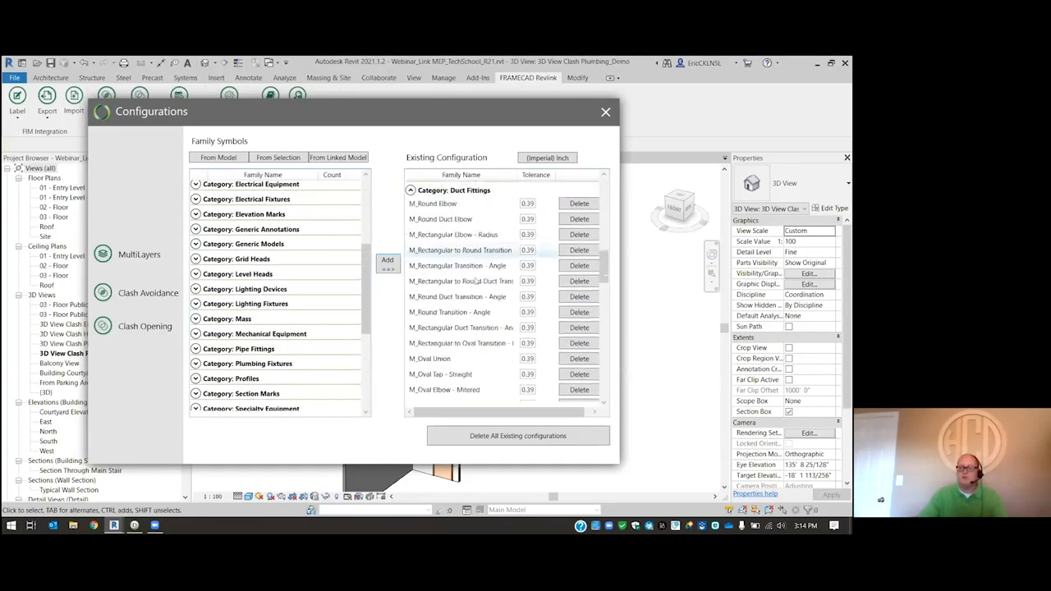
scroll(479, 281, down, 3)
scroll(482, 288, down, 6)
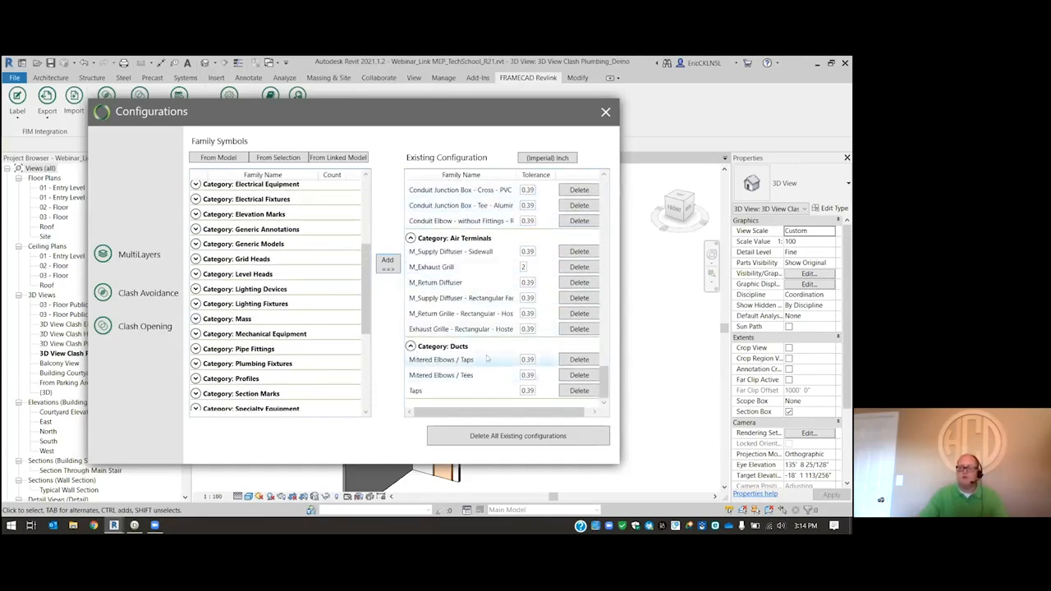
drag(534, 360, 509, 367)
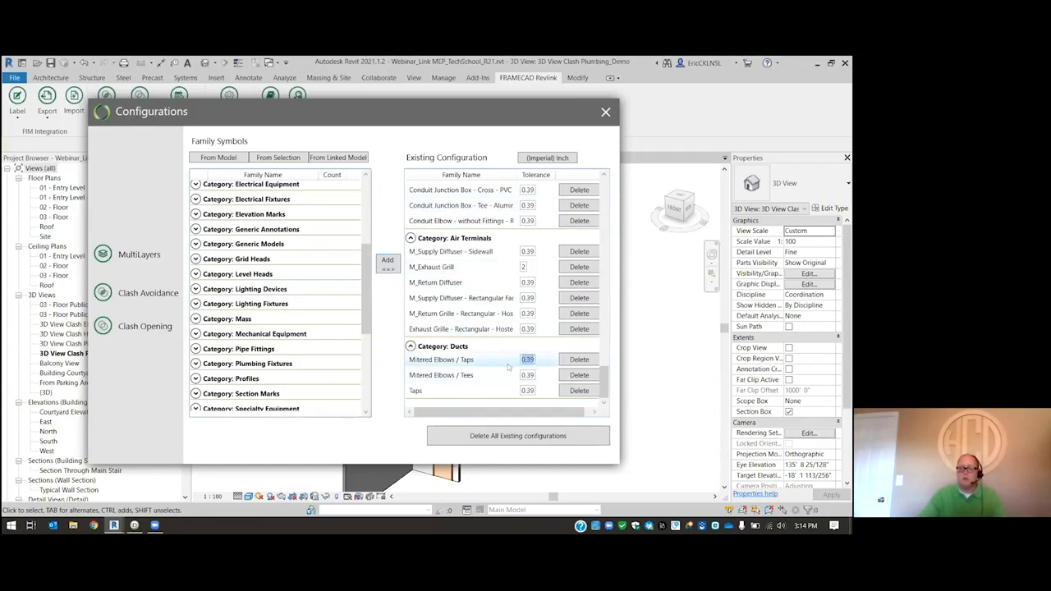
text(1)
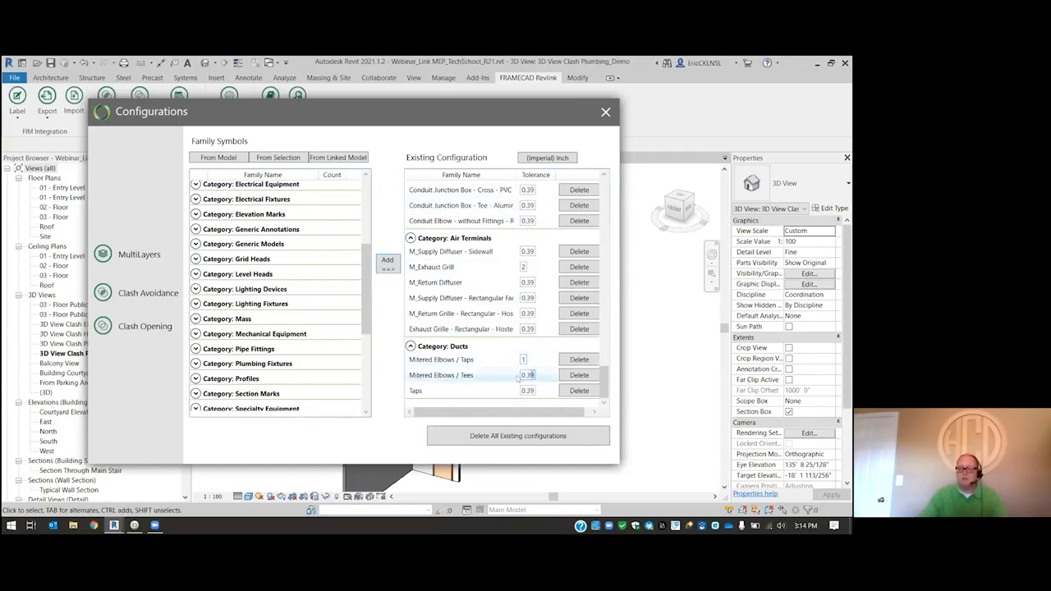
text(1)
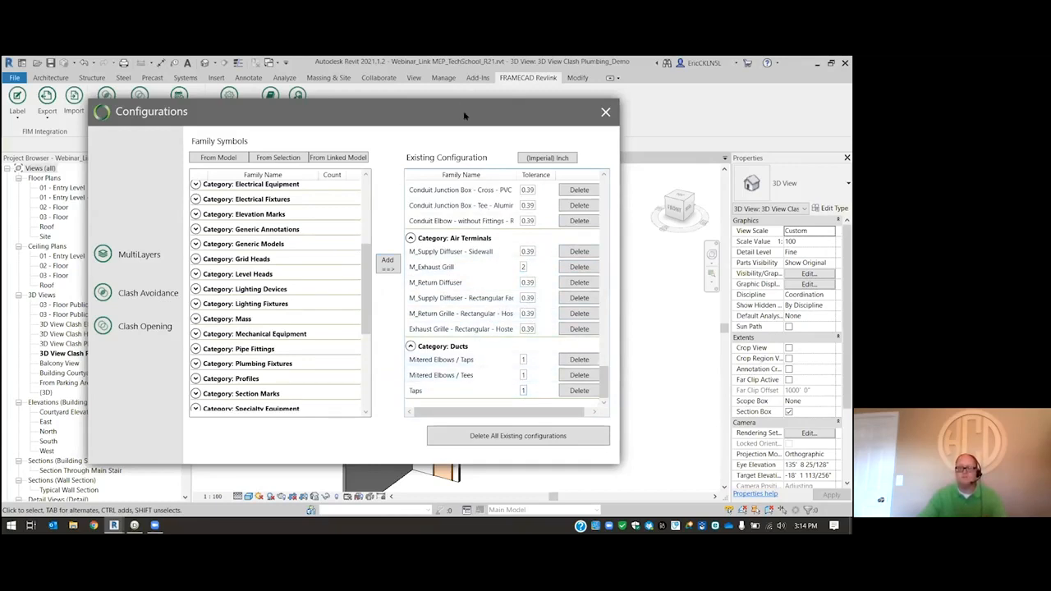
drag(464, 115, 447, 116)
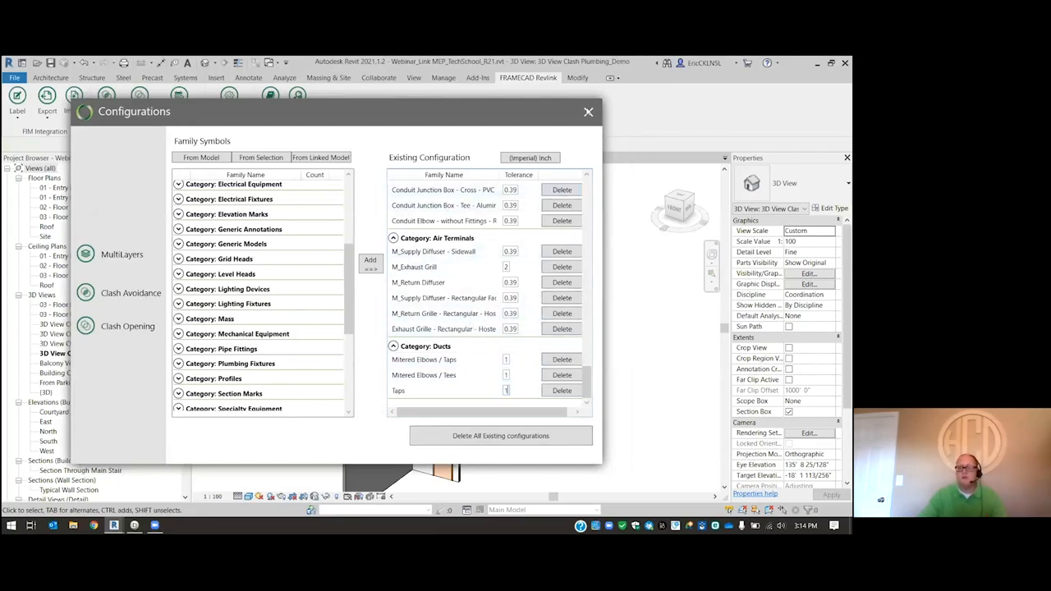
click(588, 112)
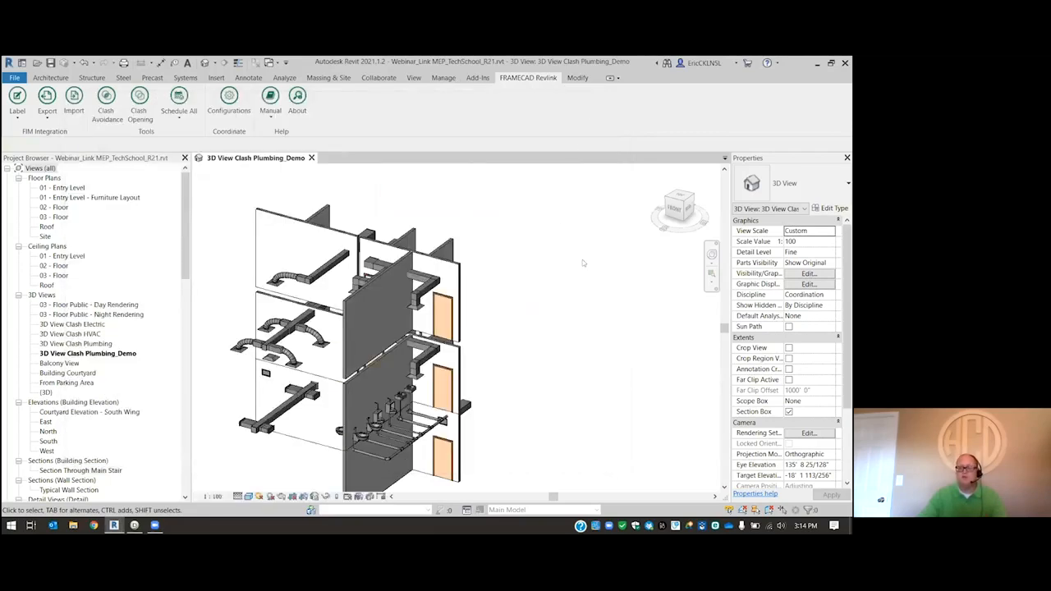
- Run Clash Opening on the 03 - Floor interior partition wall crossed by the rectangular ducts
scroll(371, 328, up, 2)
shift+middle_drag(572, 270, 397, 305)
scroll(296, 310, up, 2)
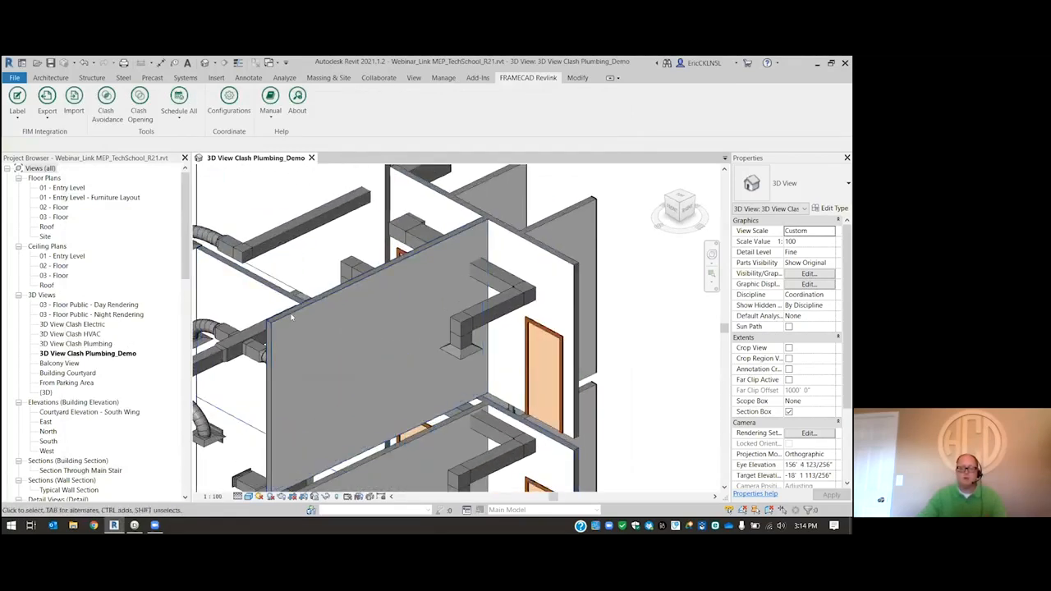
click(301, 327)
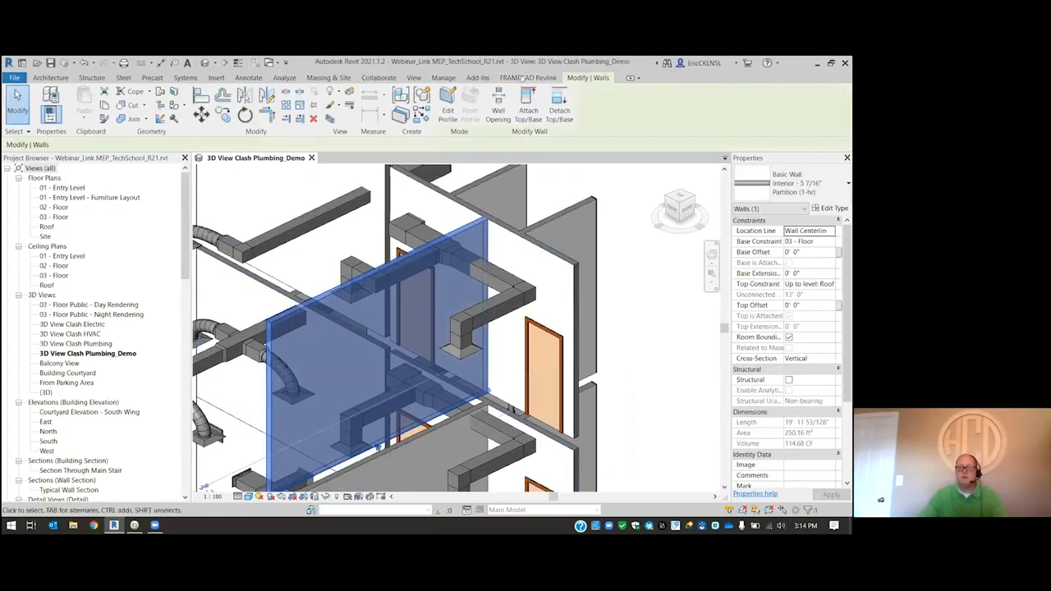
click(523, 77)
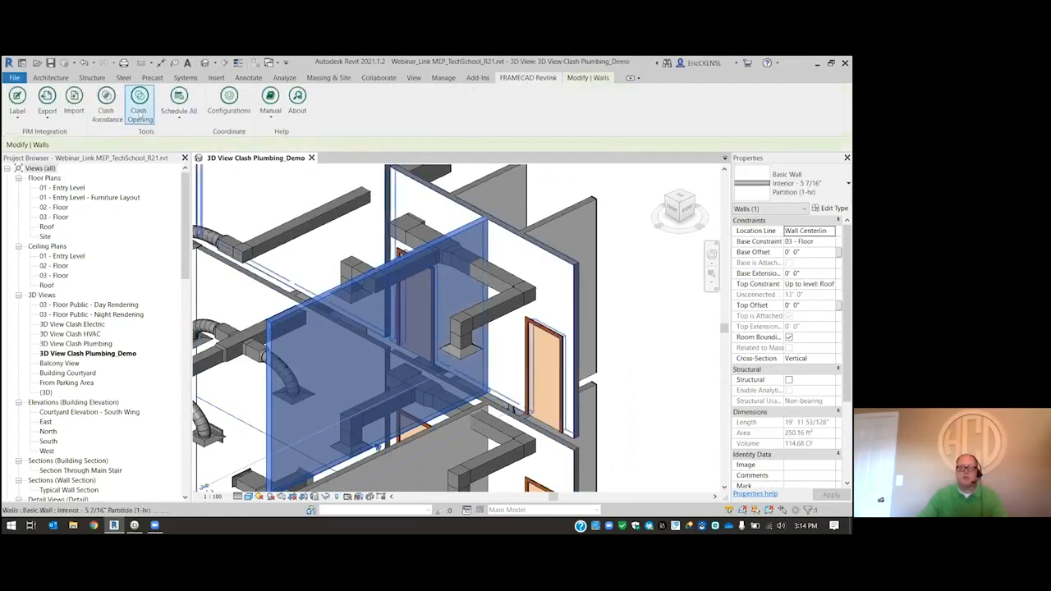
click(136, 112)
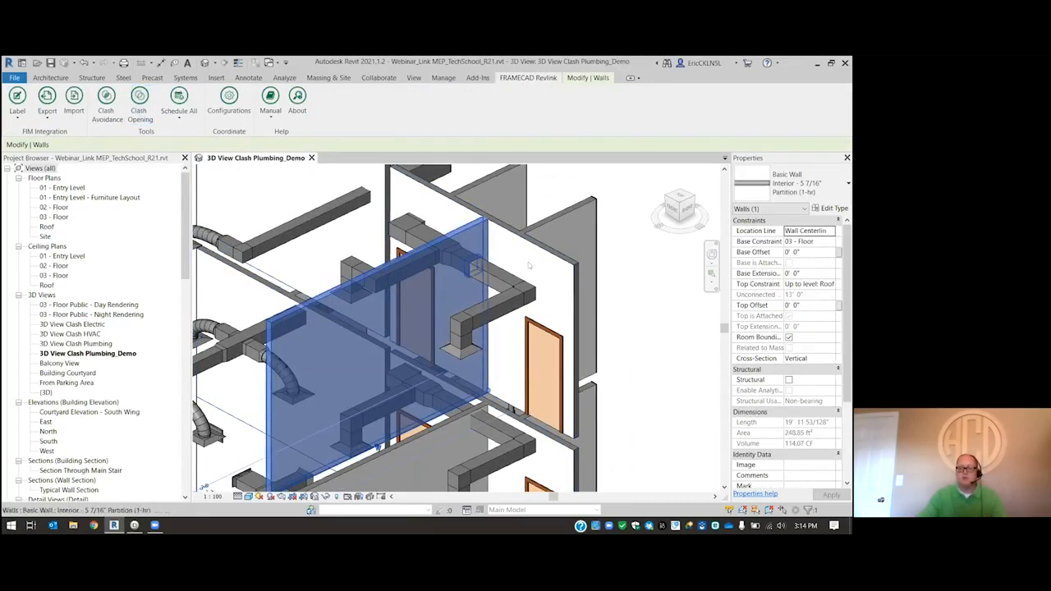
- Export the selected partition wall with its duct opening to the desktop as Clash Opening.fim
scroll(517, 306, up, 8)
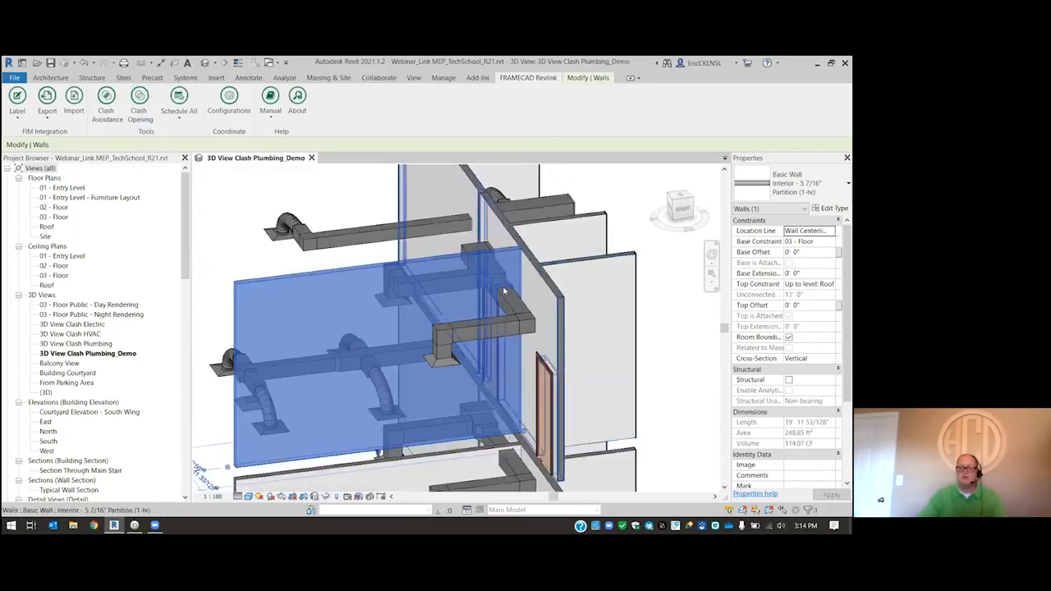
shift+middle_drag(517, 307, 255, 138)
scroll(604, 290, down, 5)
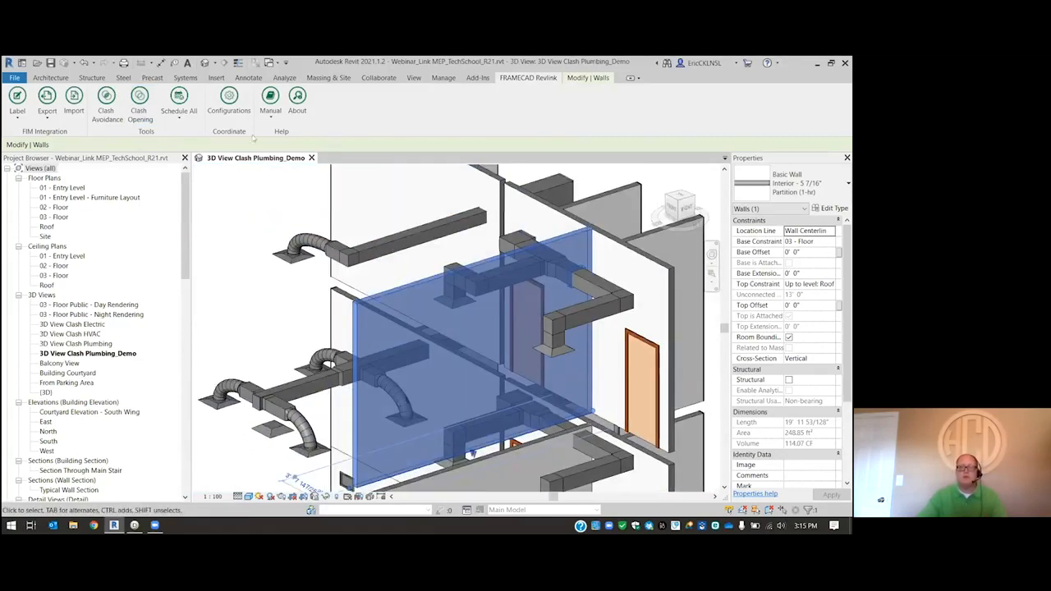
click(49, 113)
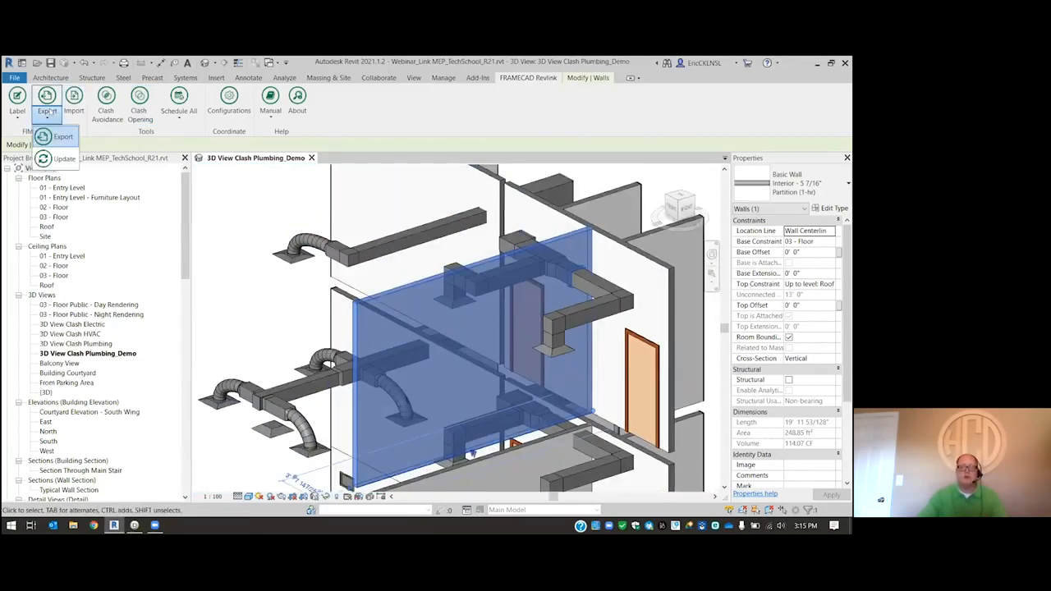
click(72, 141)
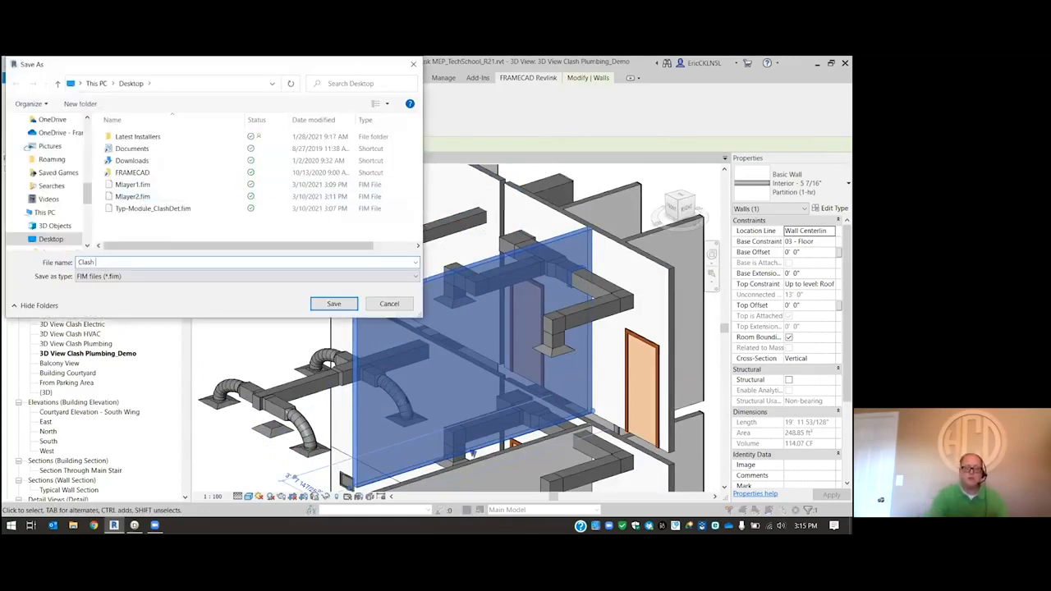
key(Return)
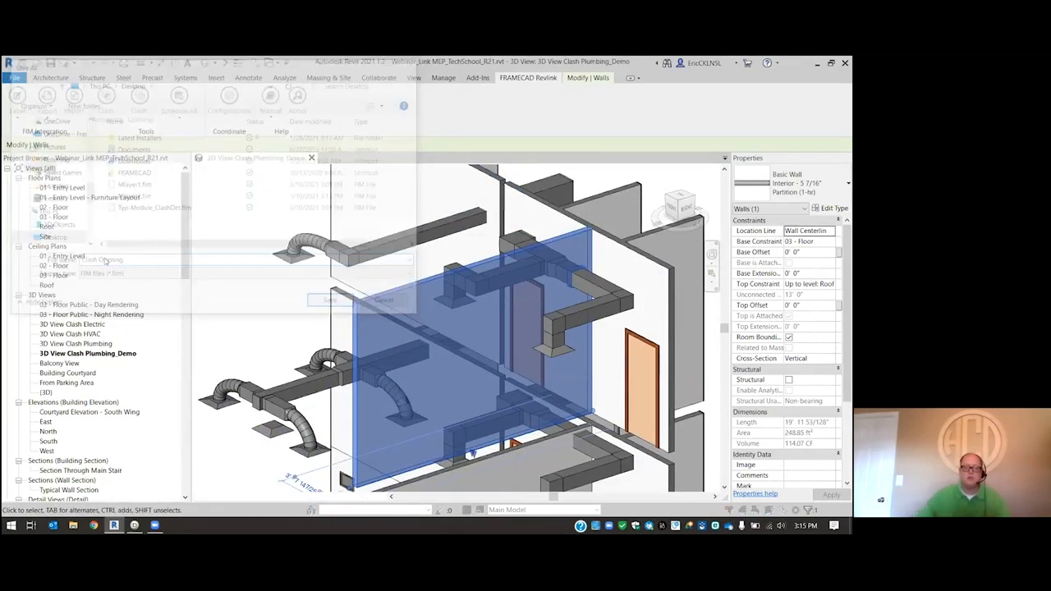
click(167, 203)
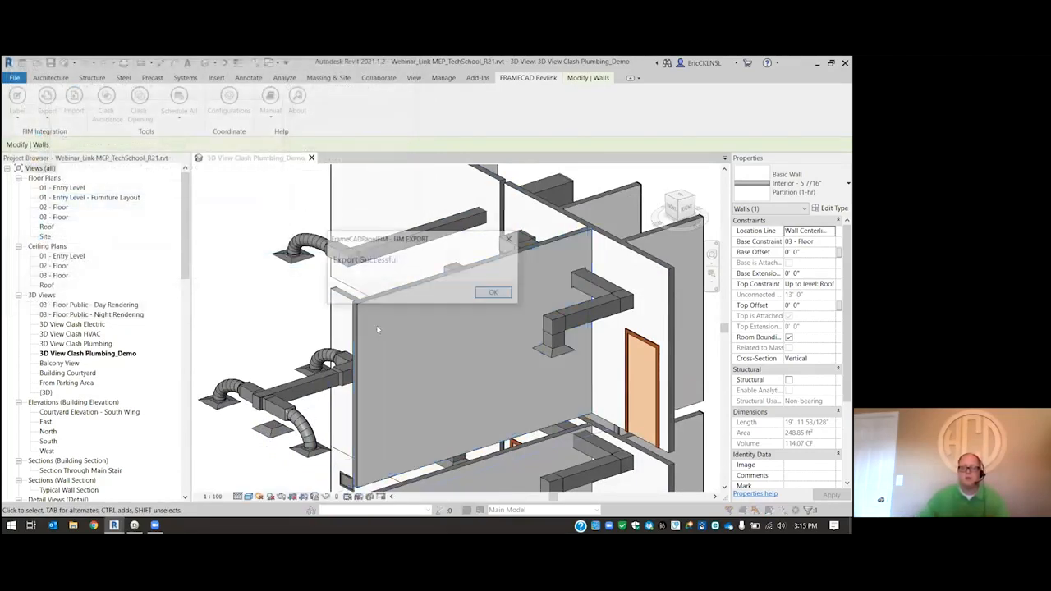
click(493, 295)
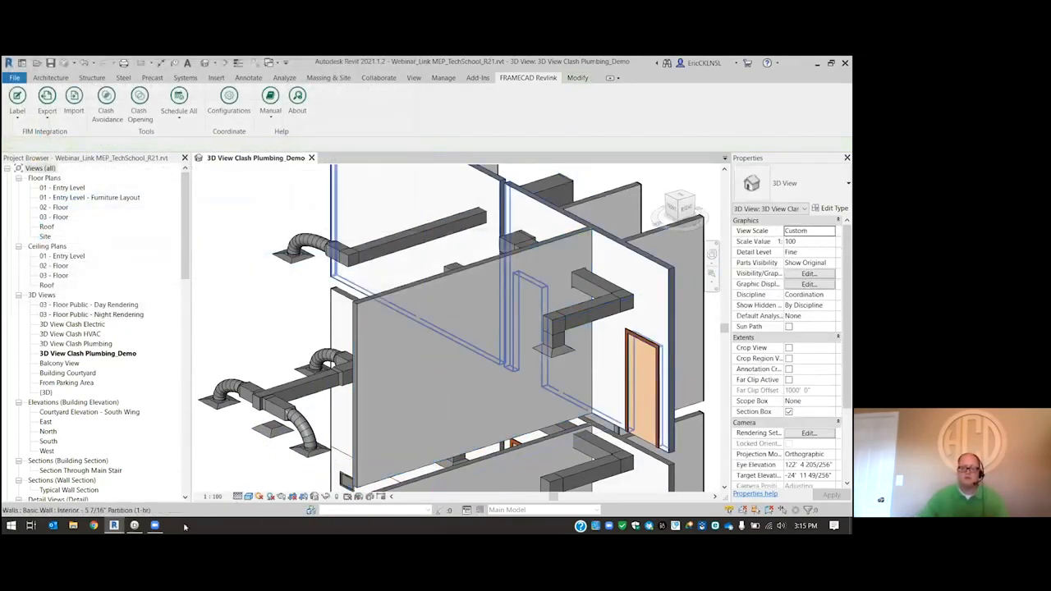
- Switch to FRAMECAD Detailer and import Clash Opening.fim from the desktop
click(136, 526)
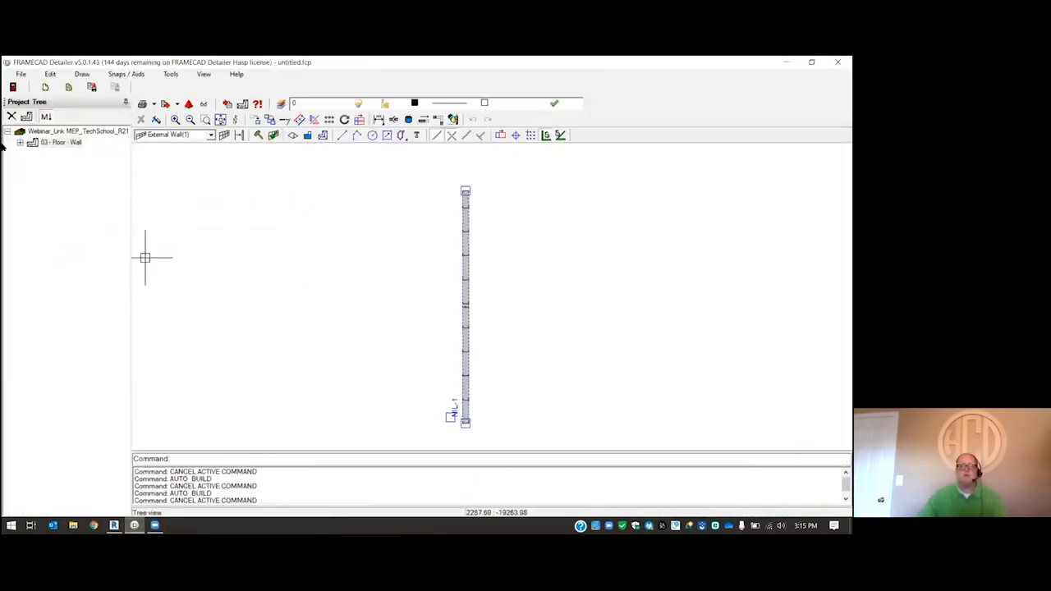
click(21, 74)
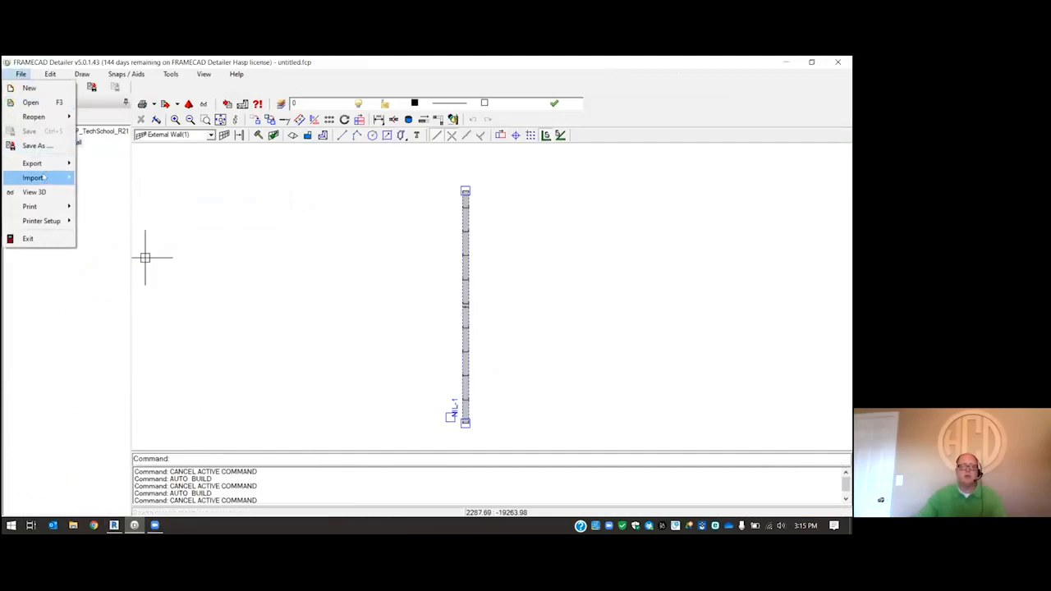
mouse_move(43, 179)
click(104, 220)
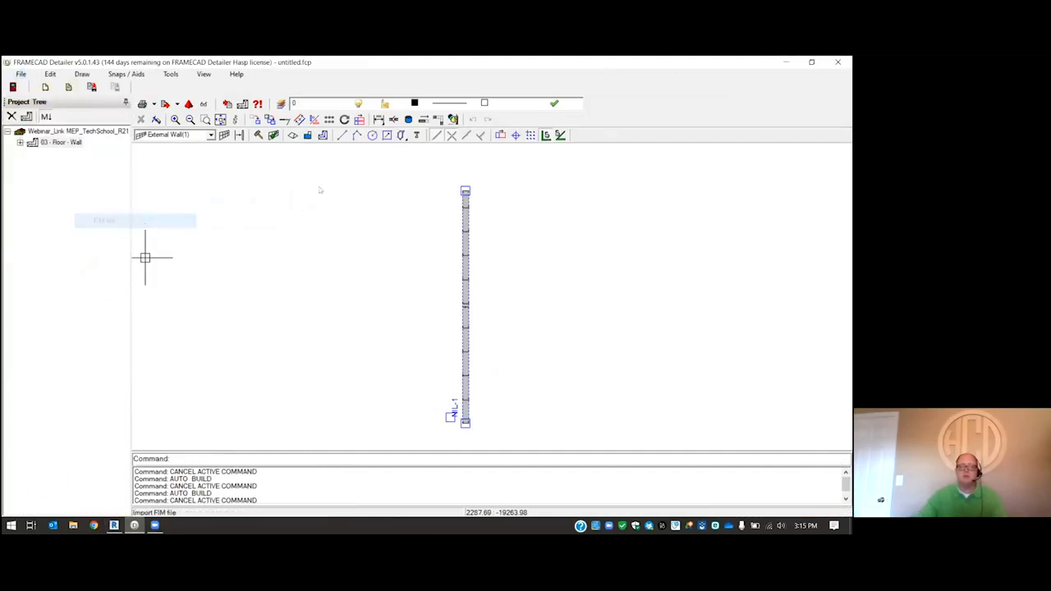
click(532, 235)
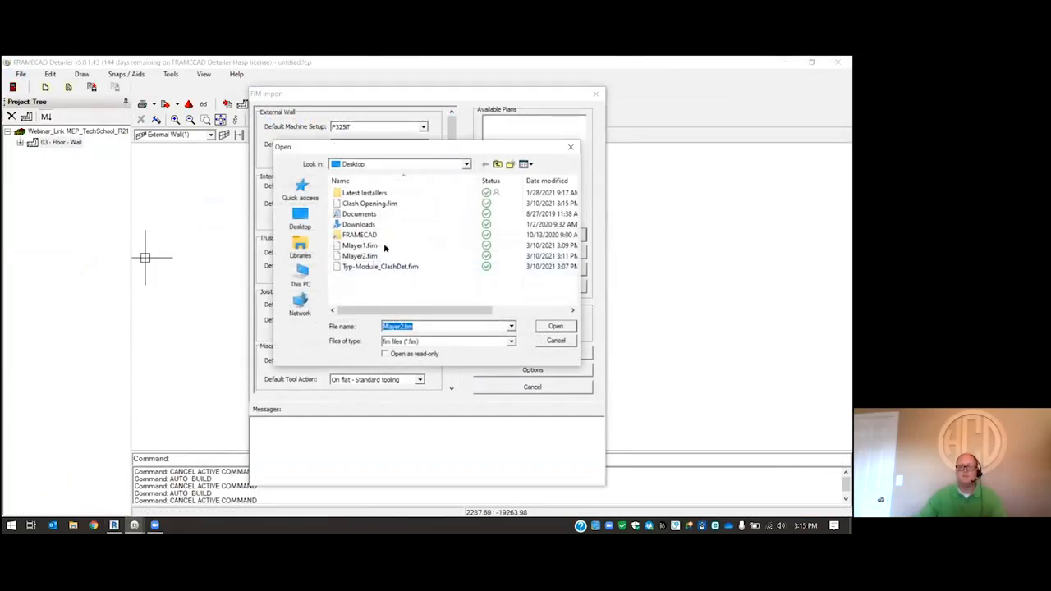
click(374, 204)
click(555, 326)
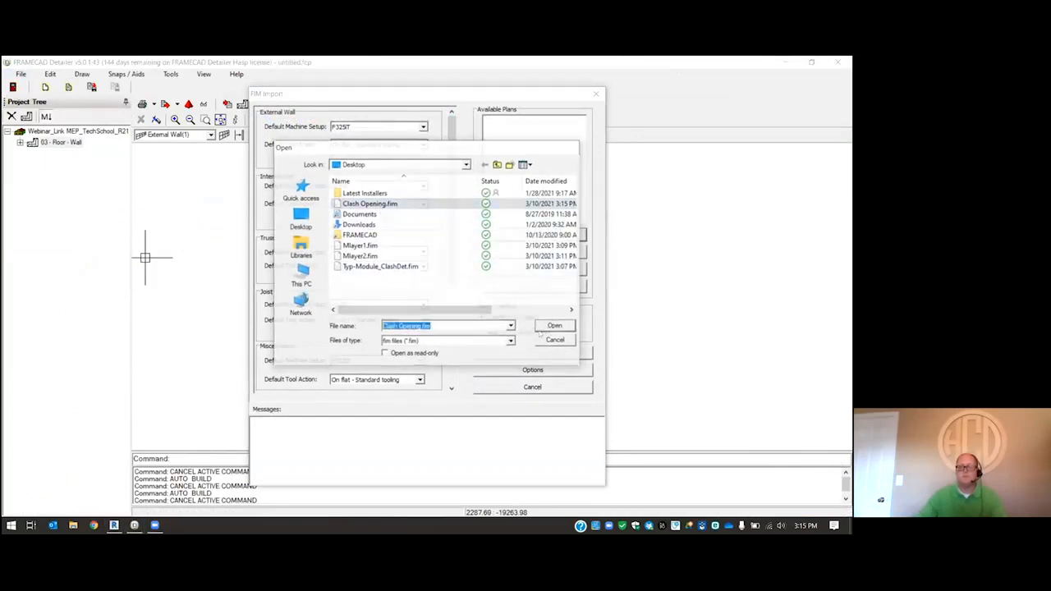
click(532, 353)
click(459, 309)
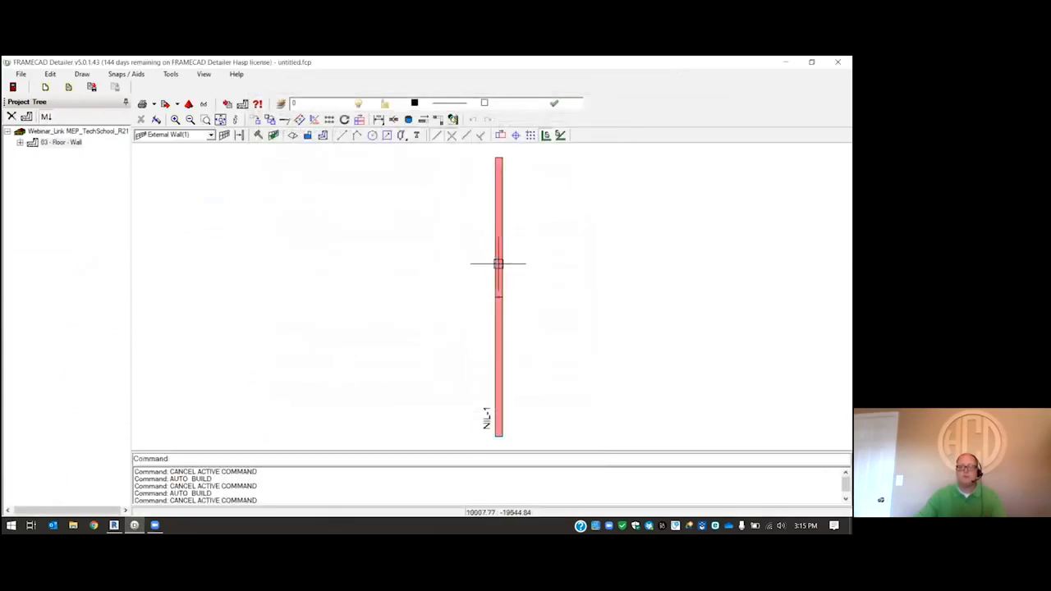
- Open the imported wall NIL-1 in elevation view and build its framing around the duct opening
right_click(498, 264)
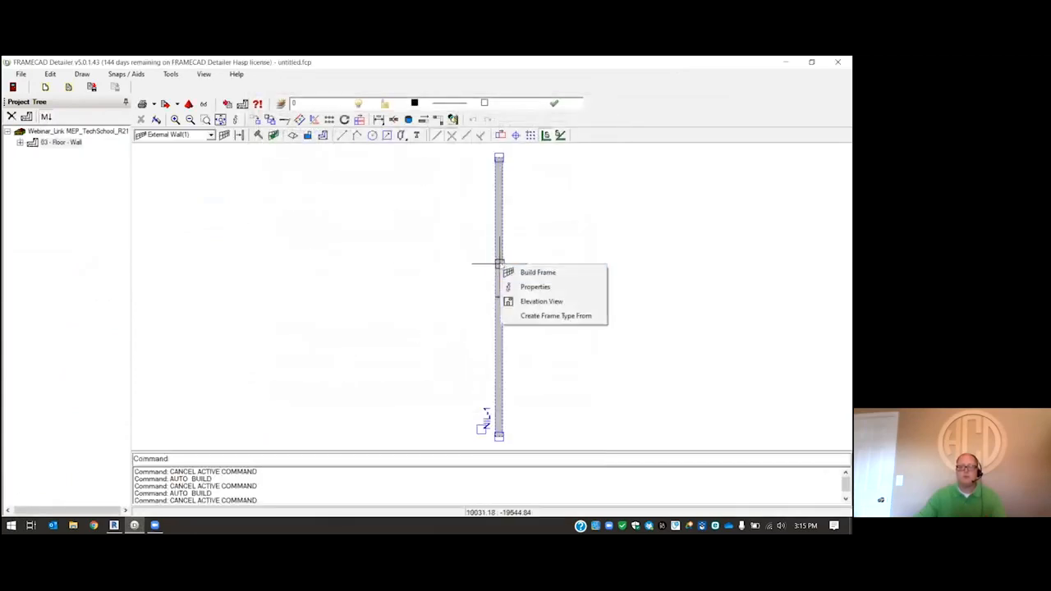
click(538, 302)
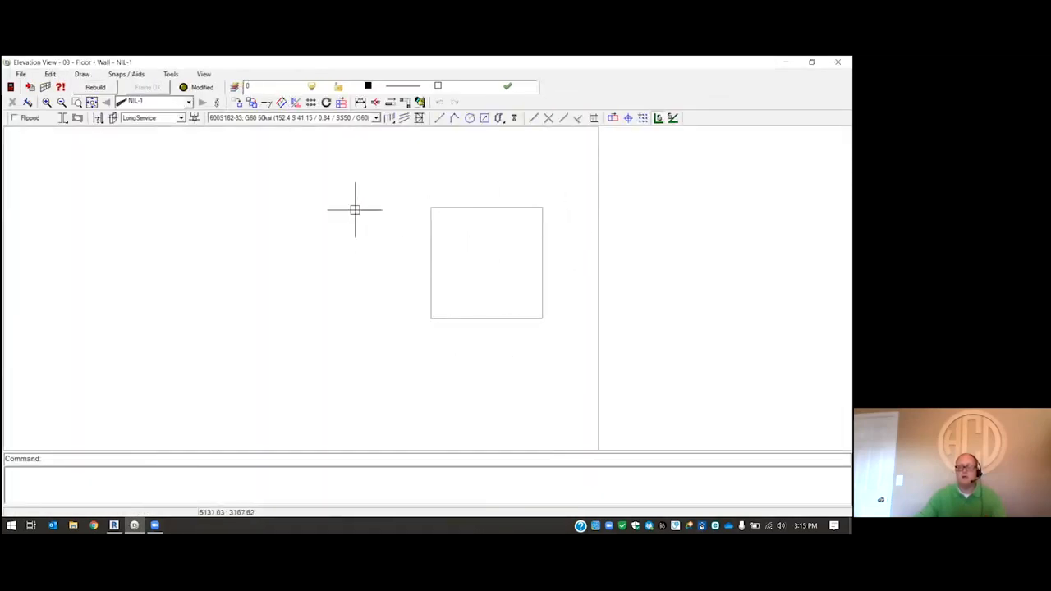
click(96, 118)
drag(455, 223, 371, 181)
right_click(372, 180)
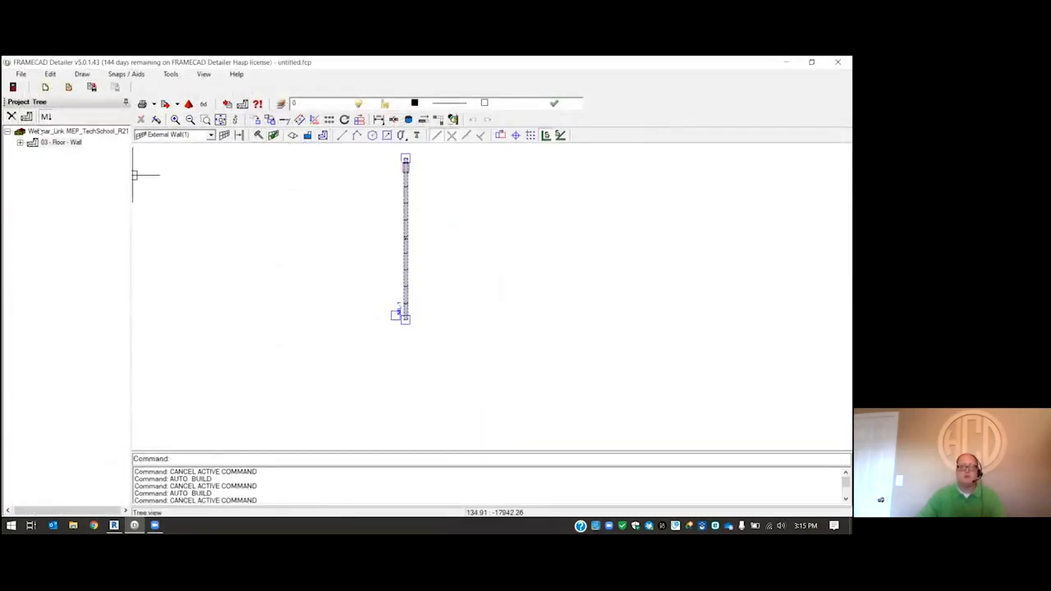
- Export the framed 03 - Floor wall as a FIM file to the desktop, keeping the Default export order
click(21, 74)
mouse_move(54, 167)
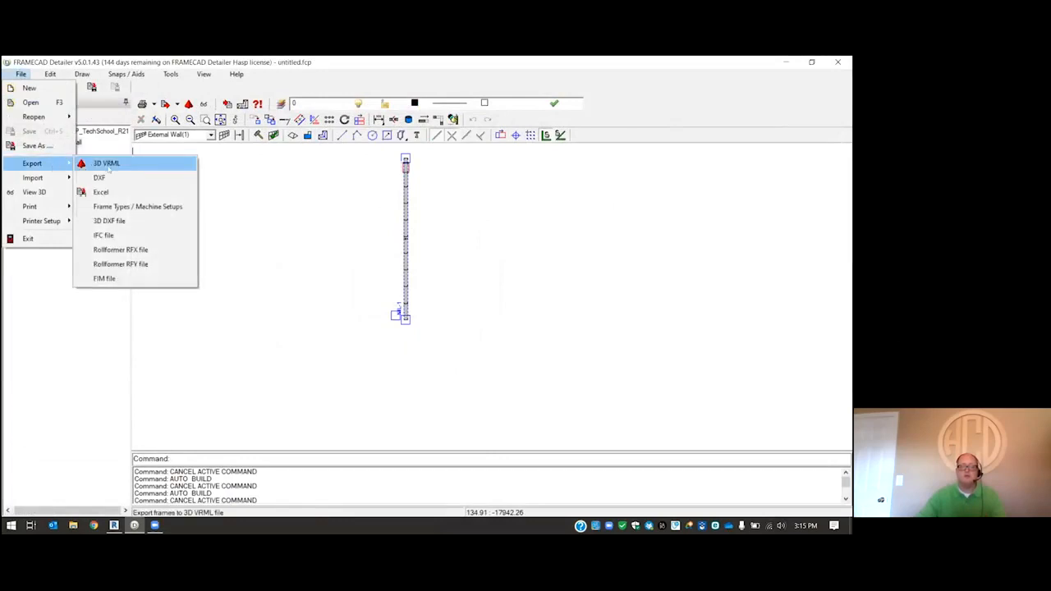
click(124, 279)
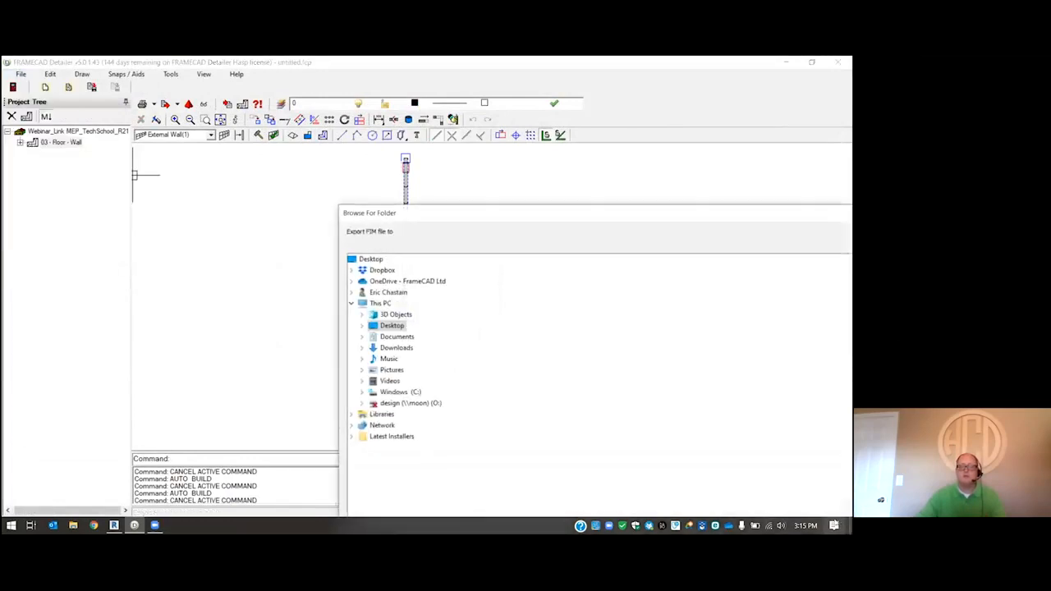
click(378, 261)
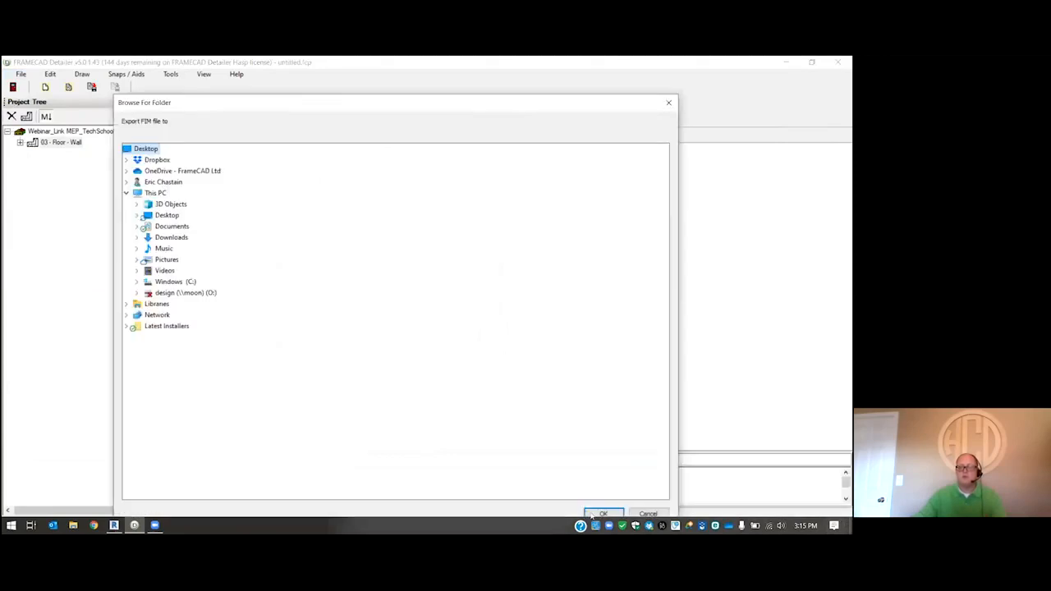
click(600, 511)
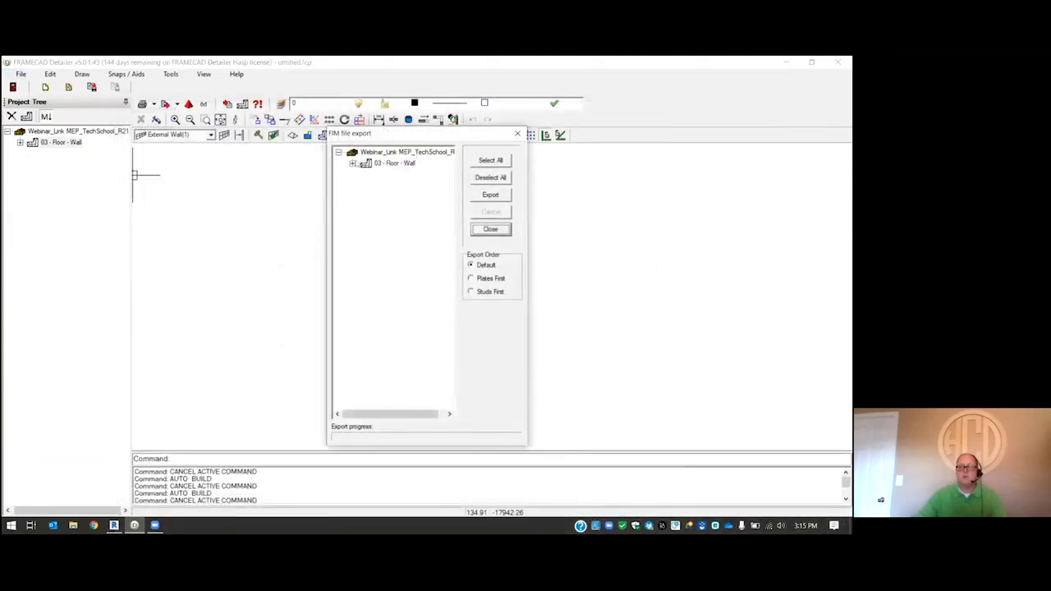
click(490, 196)
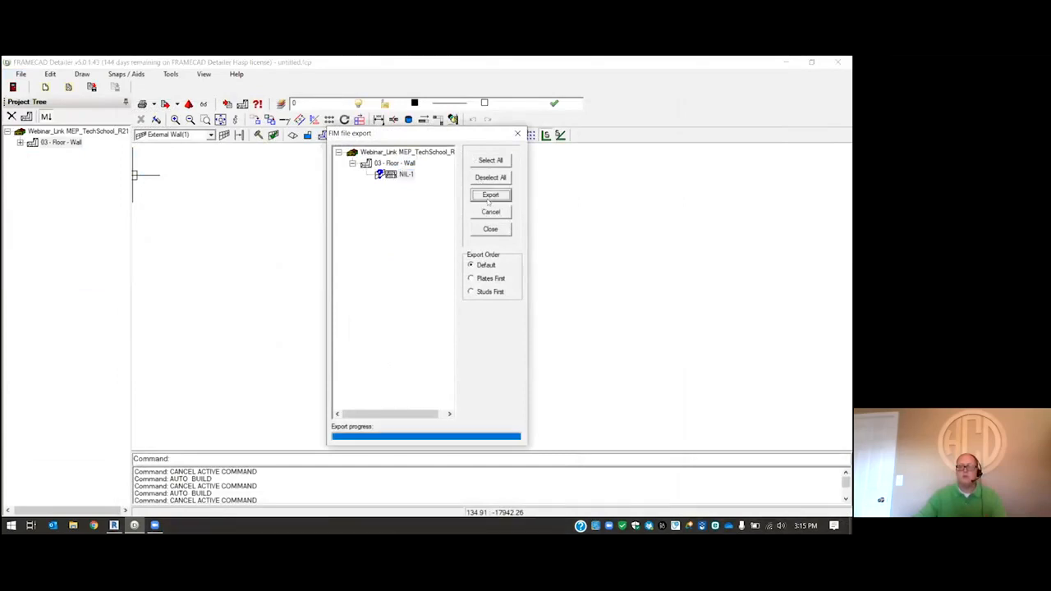
click(490, 229)
- Return to Revit and import the framed wall NIL-1 from Webinar_Link MEP_TechSchool_R21.fim on the desktop
click(785, 62)
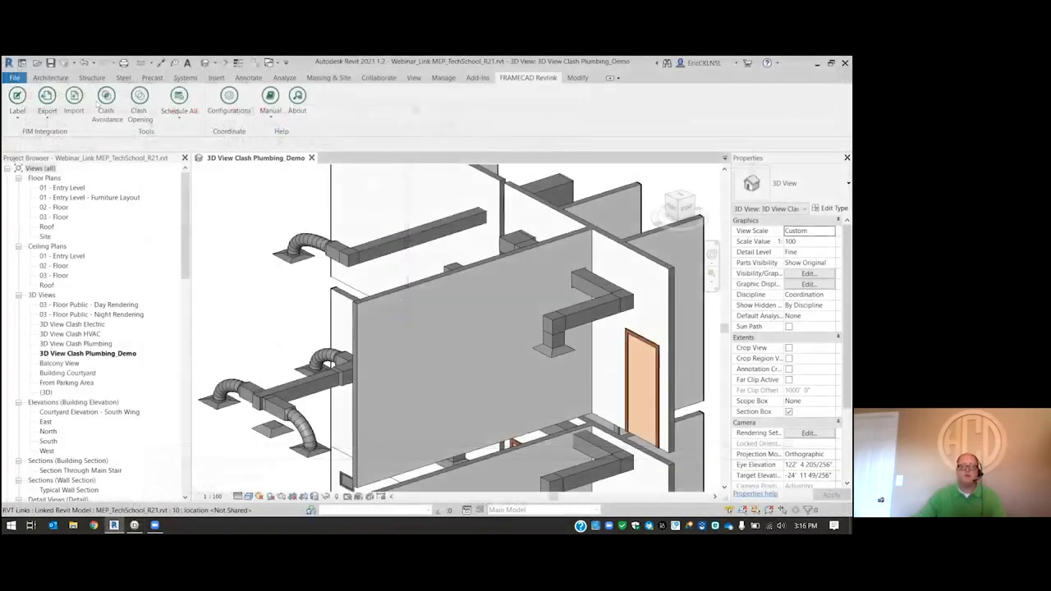
click(76, 101)
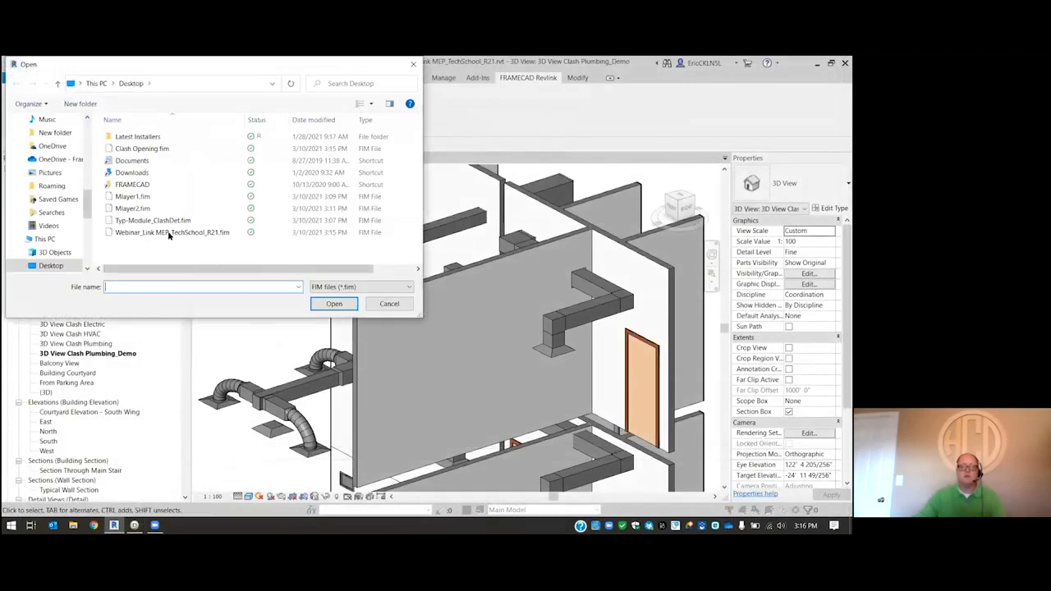
click(169, 232)
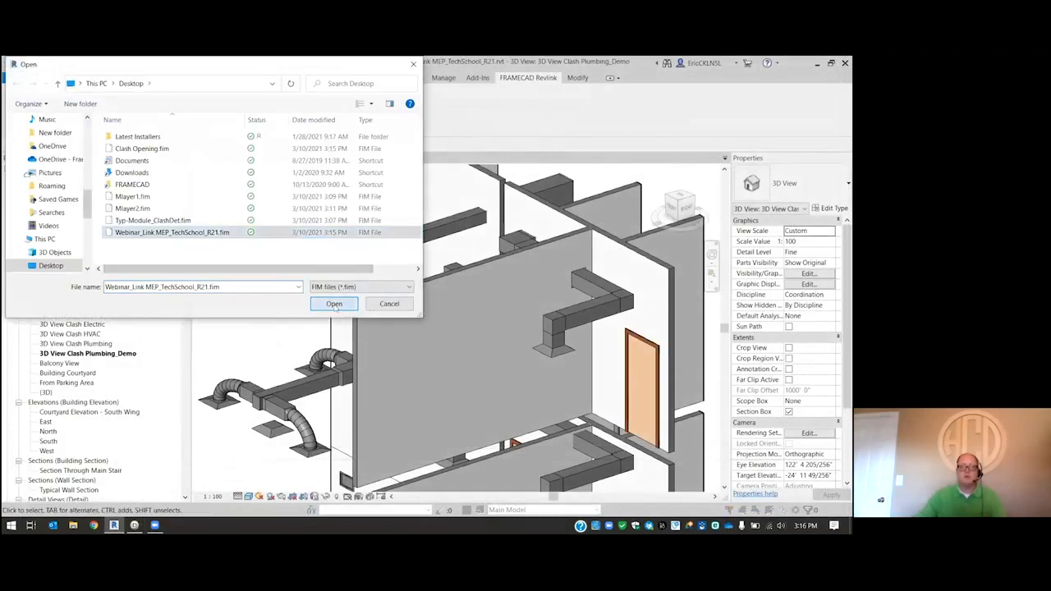
click(333, 304)
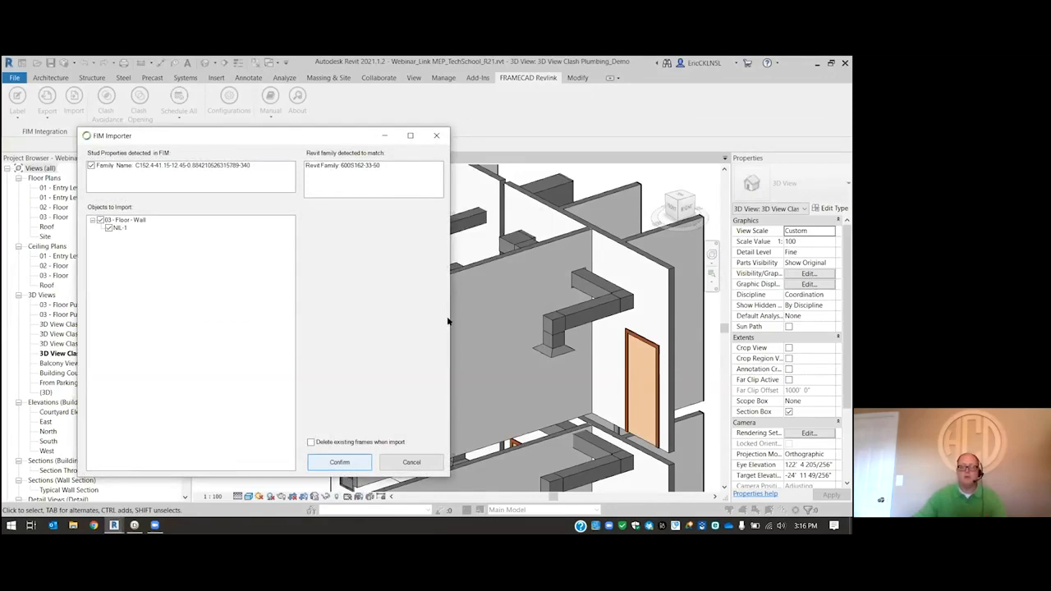
click(495, 293)
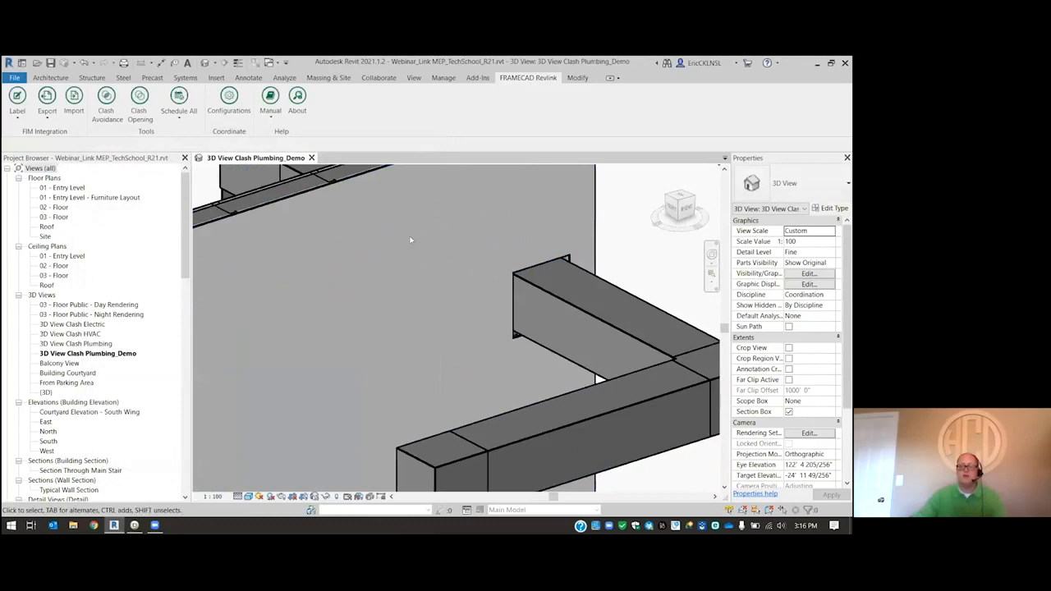
- Run Clash Opening on the 02 - Floor interior partition wall behind the toilets, urinals and sinks
scroll(383, 261, down, 5)
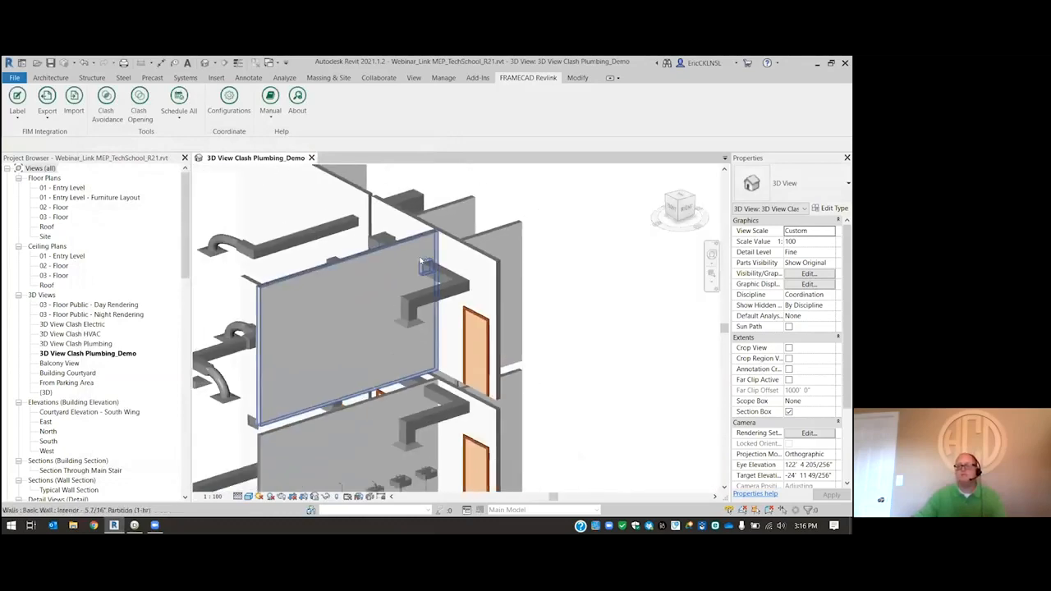
scroll(422, 266, down, 2)
scroll(369, 427, up, 5)
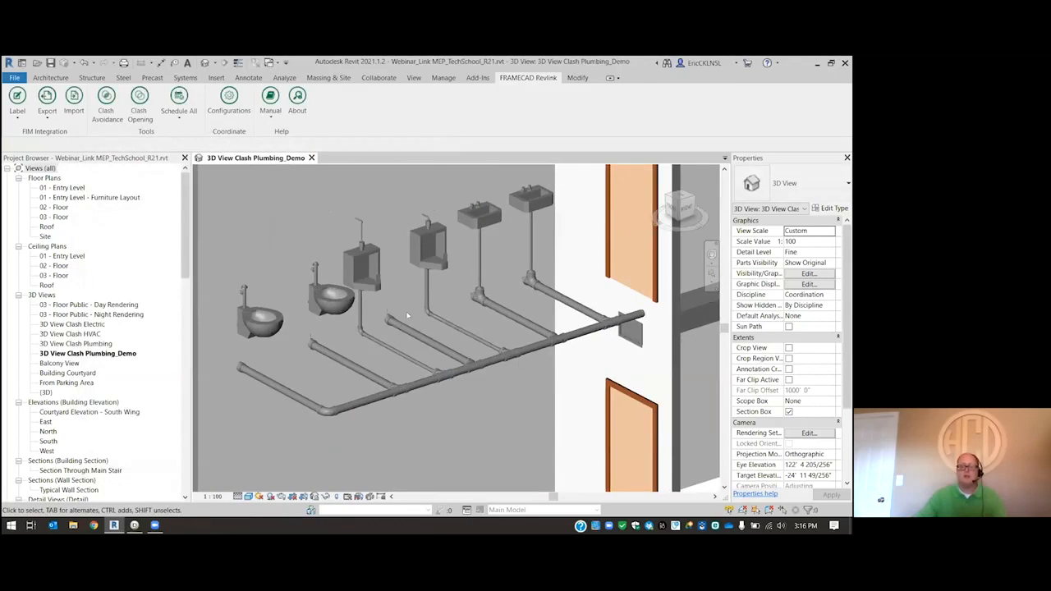
scroll(433, 294, down, 1)
scroll(436, 297, down, 1)
scroll(400, 302, up, 3)
scroll(402, 333, down, 1)
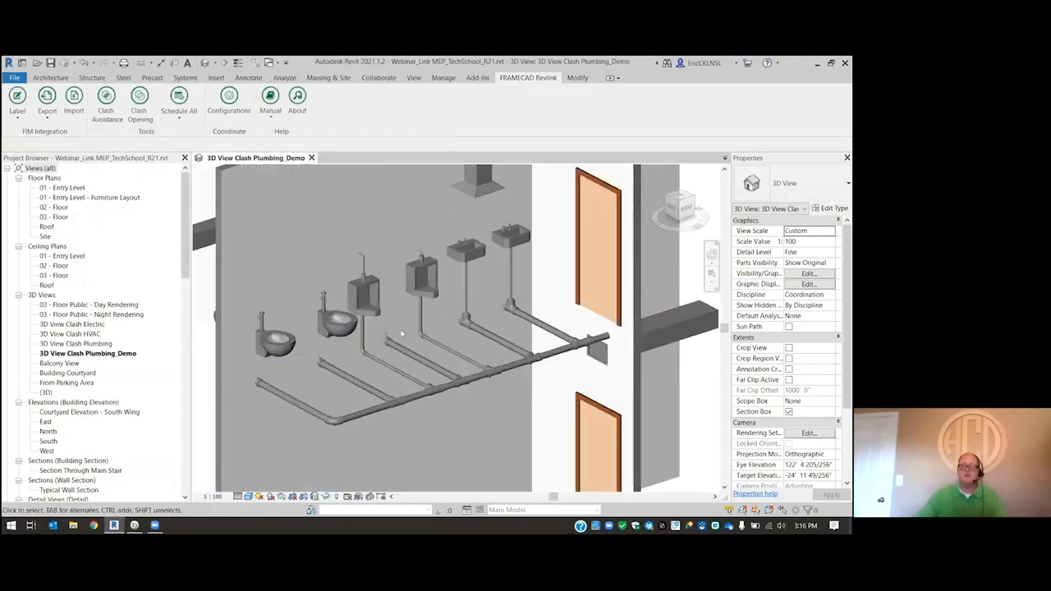
scroll(444, 390, down, 4)
scroll(452, 361, up, 3)
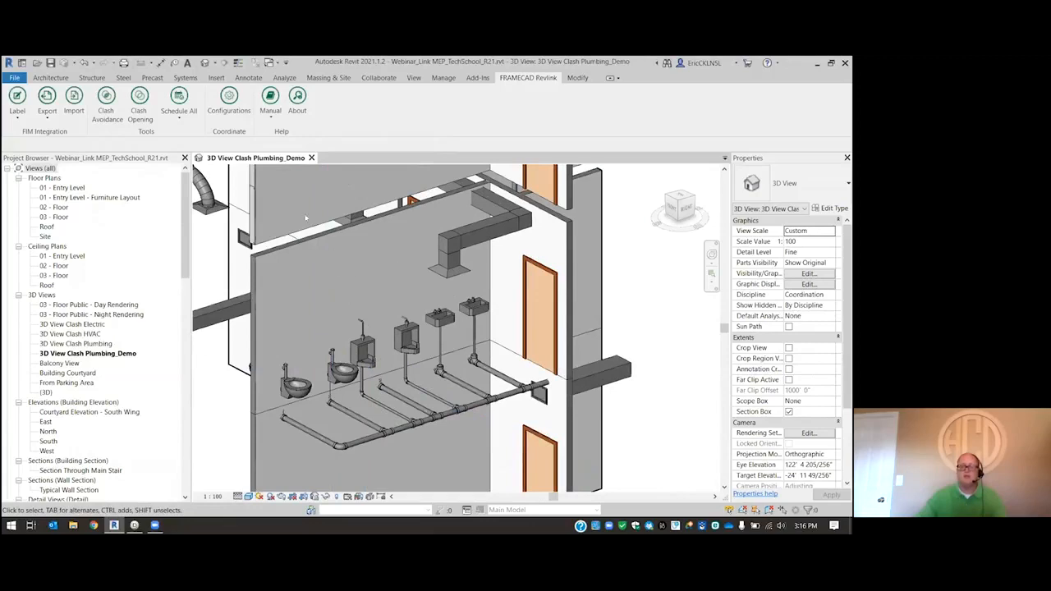
click(283, 253)
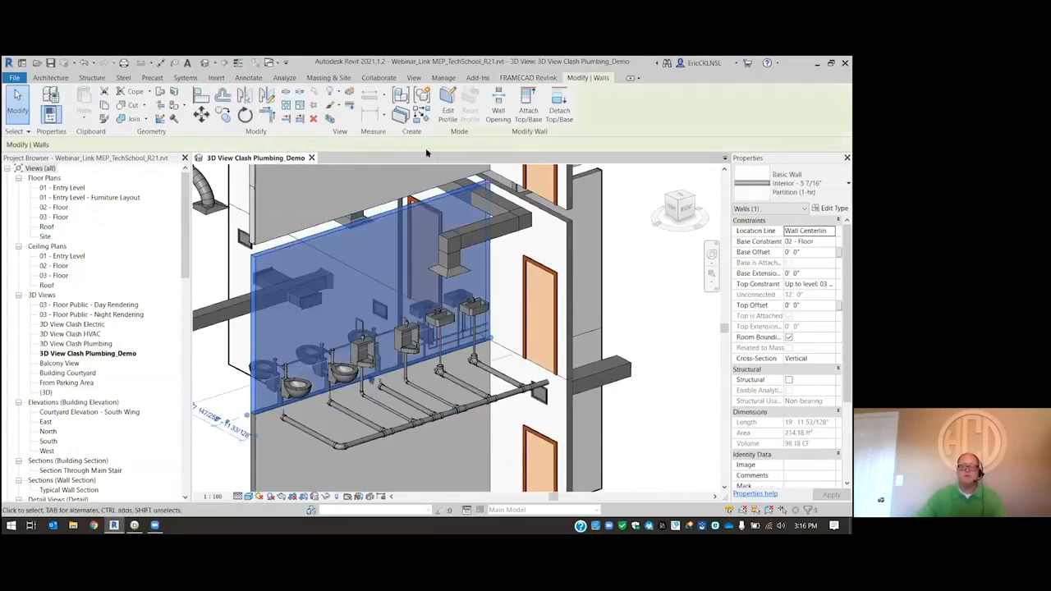
click(528, 77)
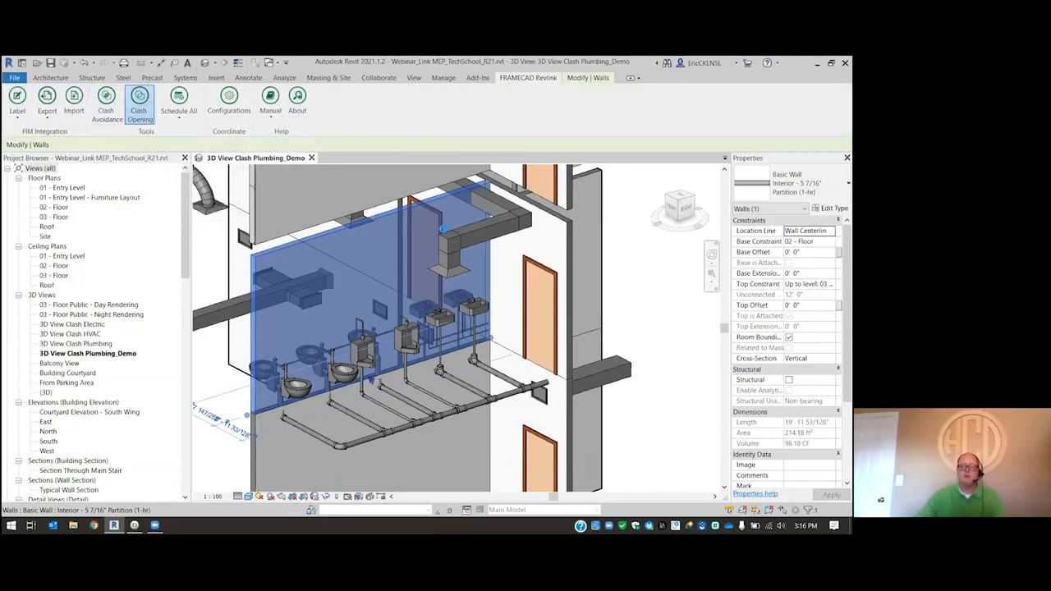
click(139, 103)
click(466, 329)
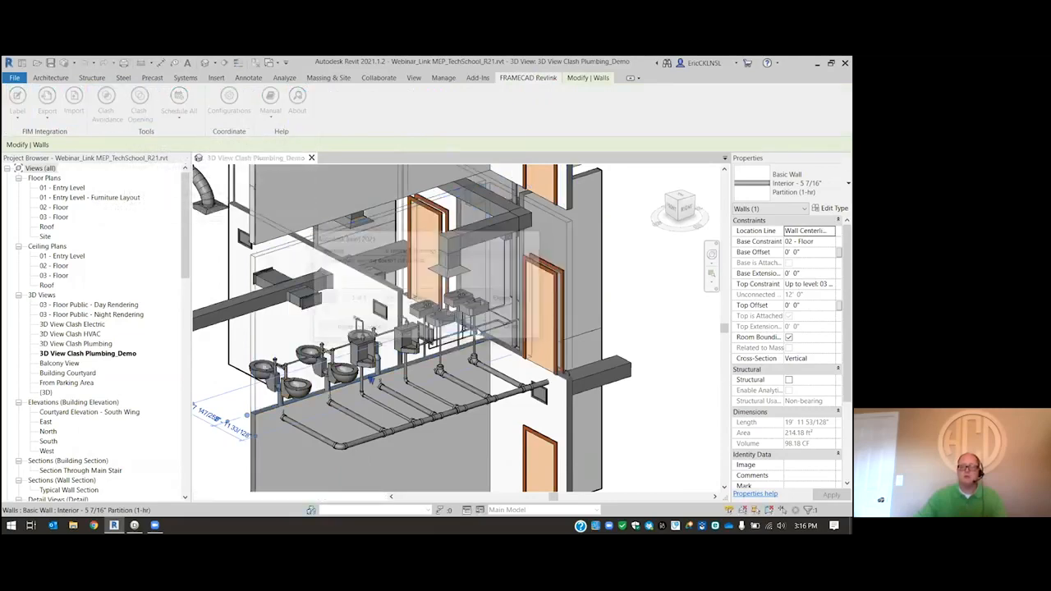
- Examine the clash openings in the 02 - Floor partition wall around the duct and the plumbing connections
scroll(469, 184, up, 2)
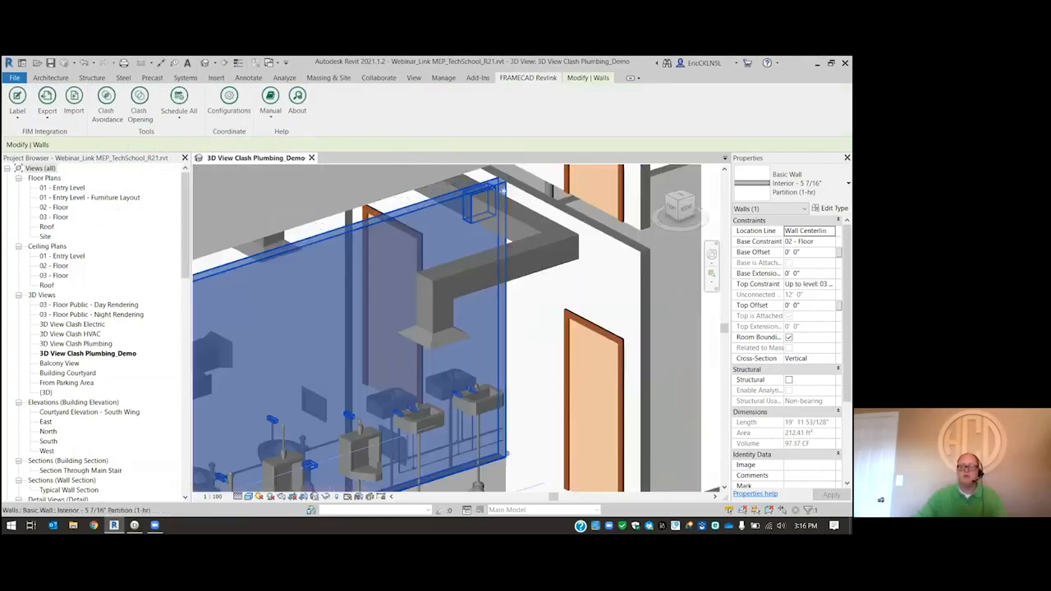
scroll(500, 193, up, 3)
scroll(490, 201, down, 2)
shift+middle_drag(490, 201, 287, 383)
shift+middle_drag(269, 418, 226, 424)
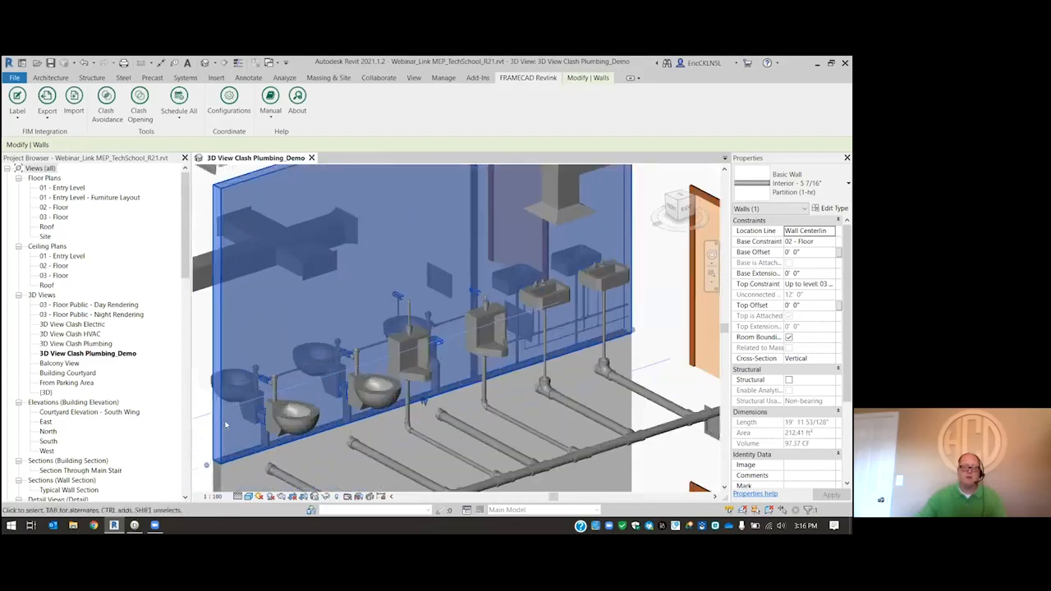
scroll(226, 424, up, 4)
scroll(294, 392, down, 2)
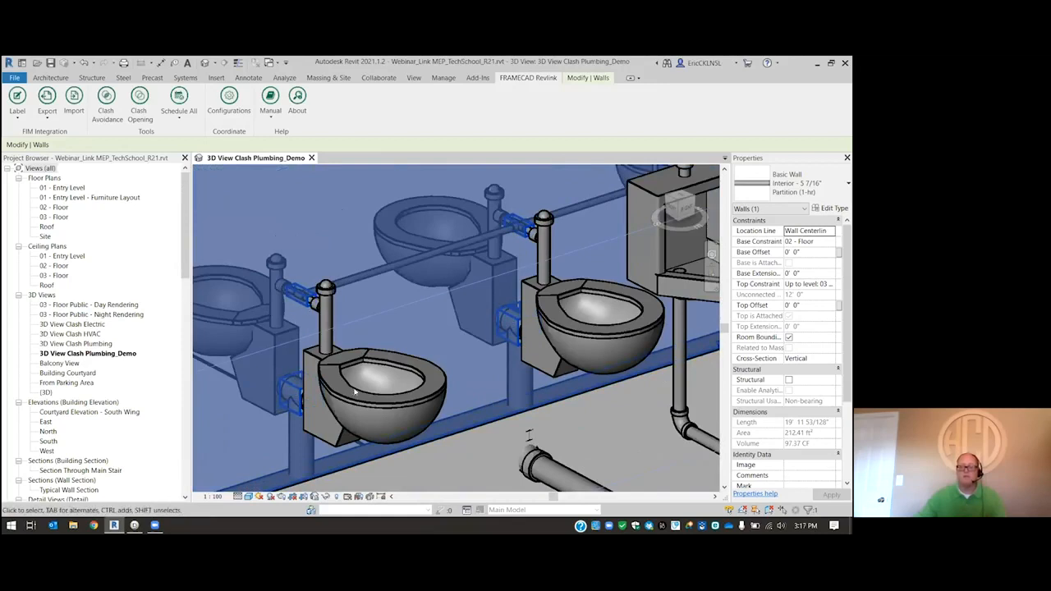
scroll(355, 392, down, 6)
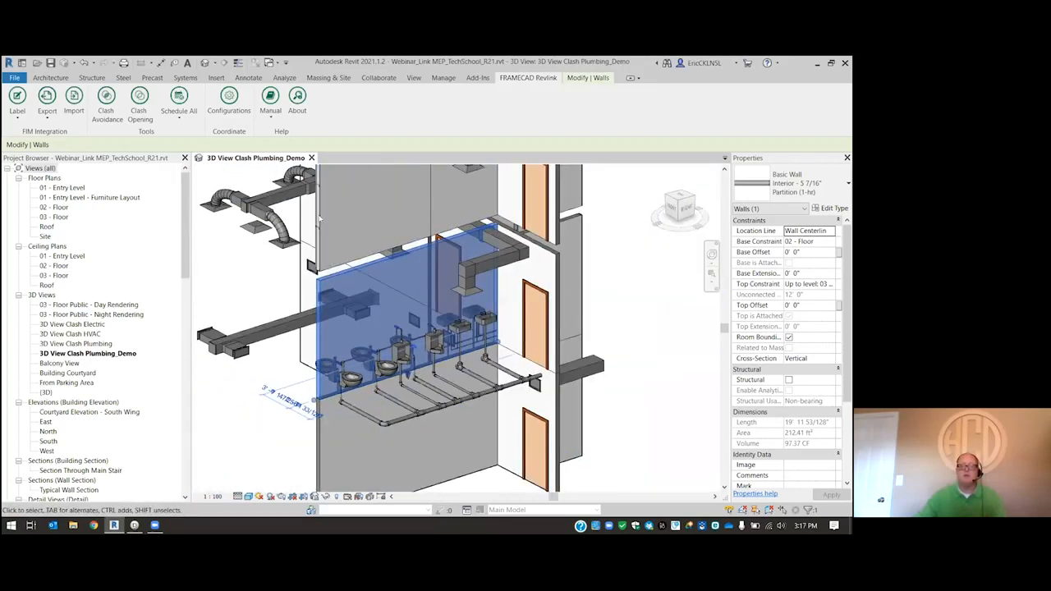
- Export the selected 02 - Floor partition wall to the desktop as the FIM file Clash2
scroll(321, 220, up, 2)
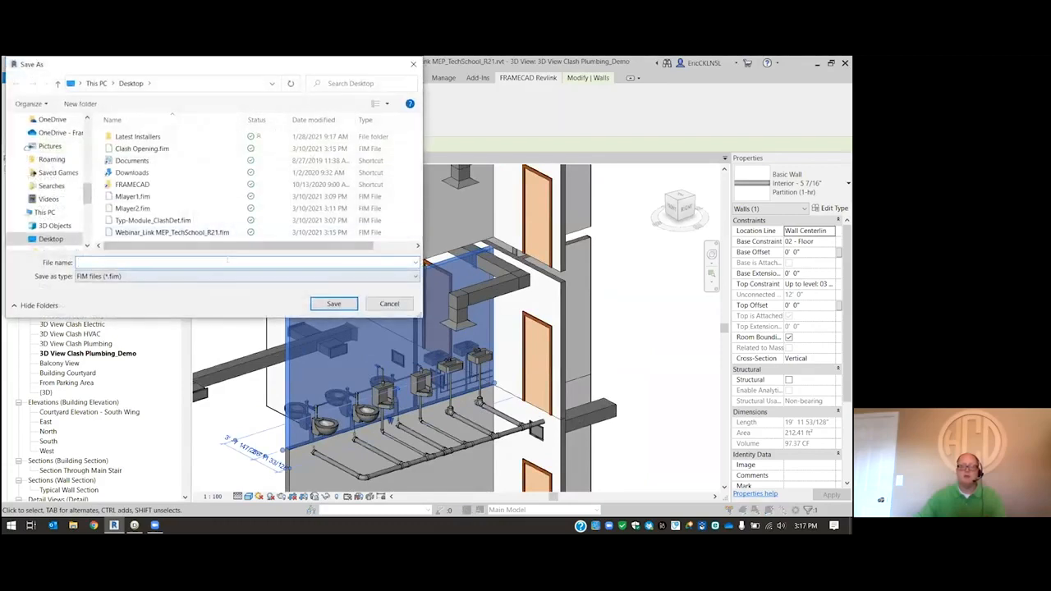
text(Cl)
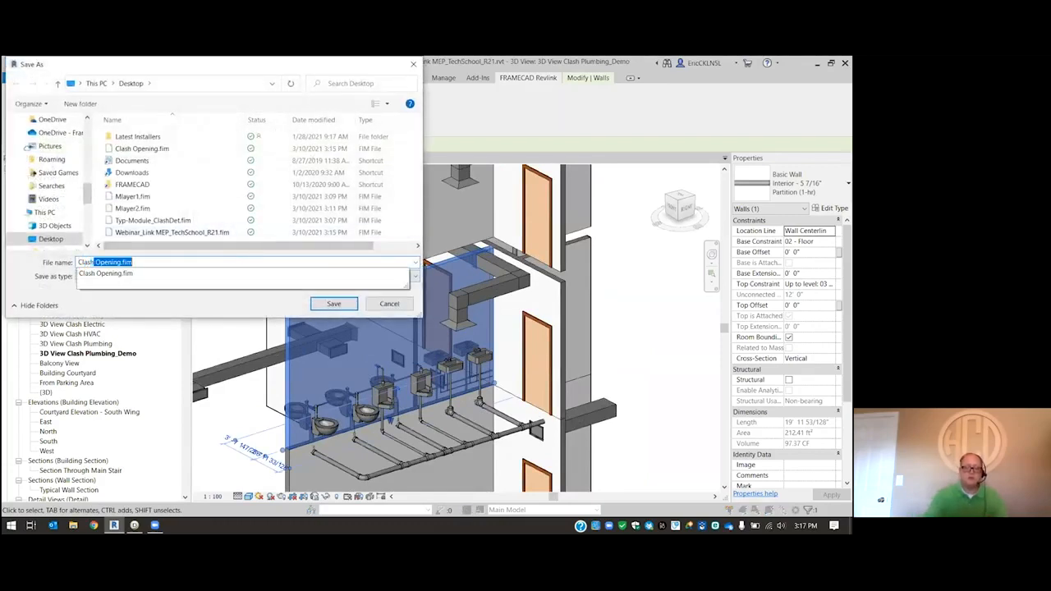
text(ash)
key(Return)
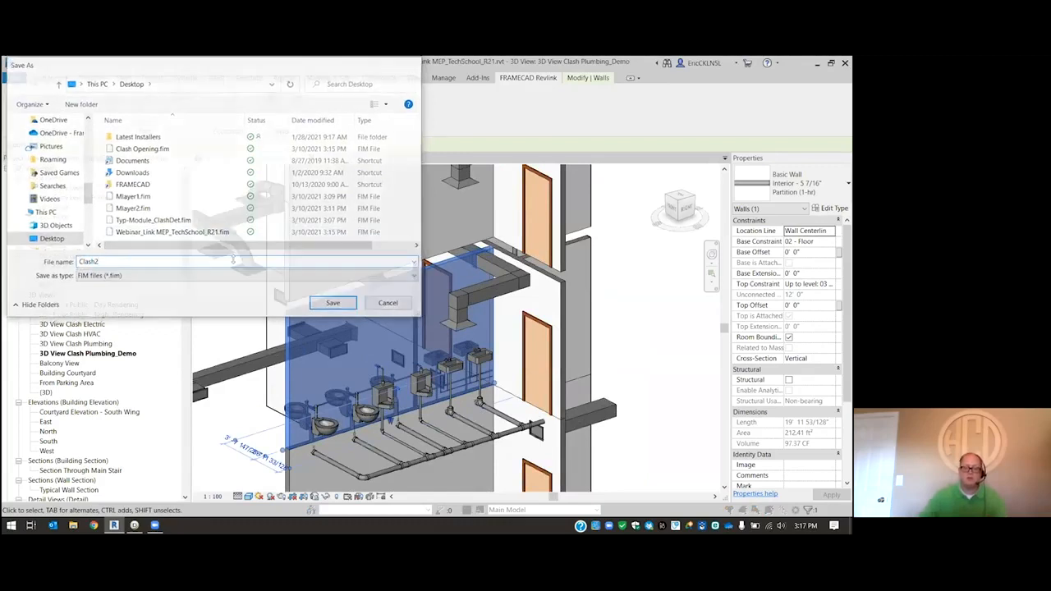
click(221, 244)
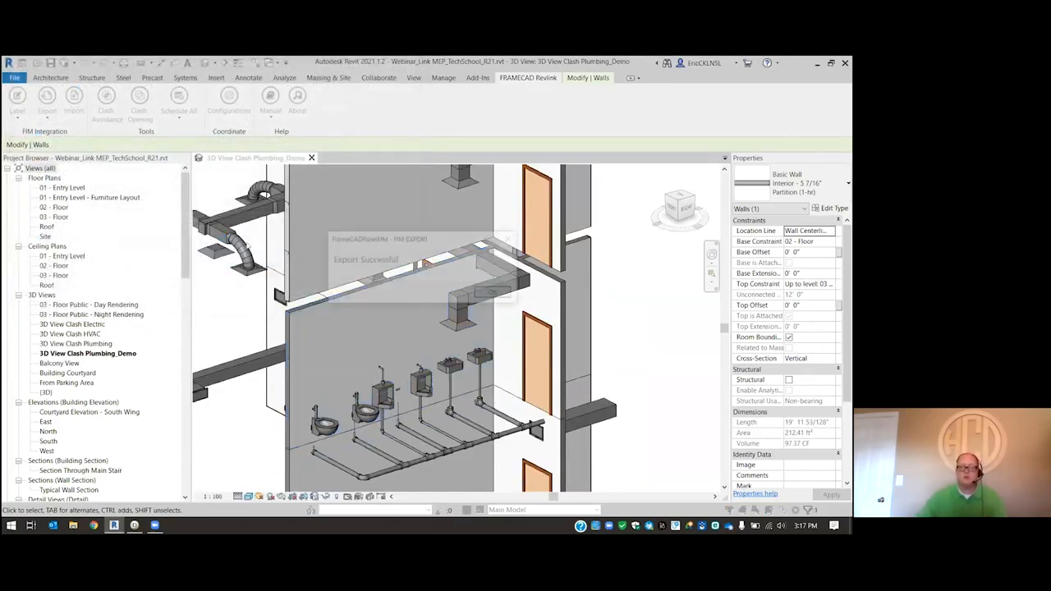
click(499, 293)
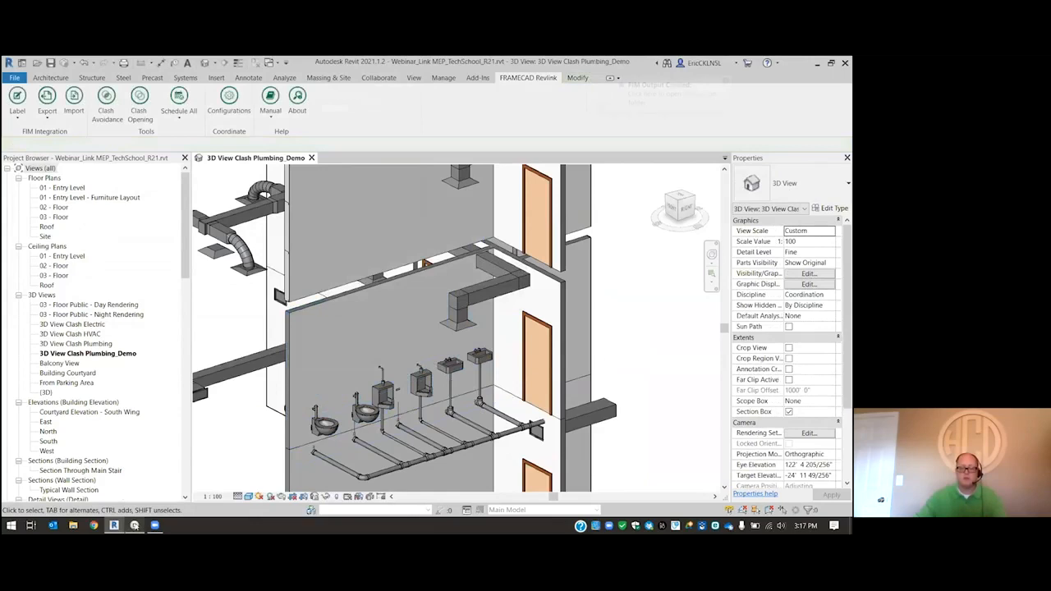
- Switch to FRAMECAD Detailer and import Clash2.fim from the desktop as a new project, discarding the untitled project
click(134, 525)
click(20, 74)
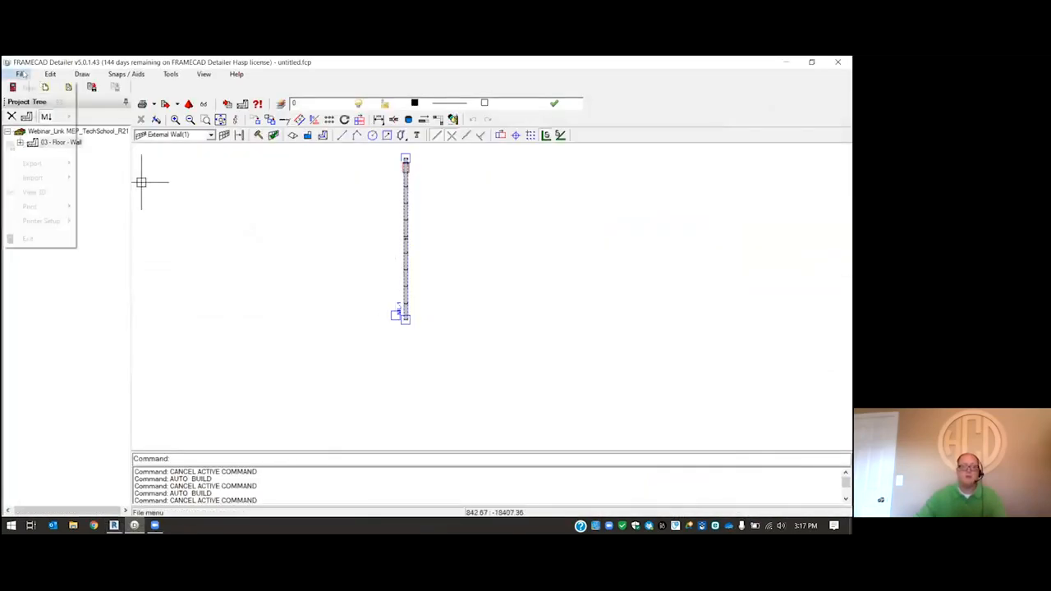
mouse_move(33, 178)
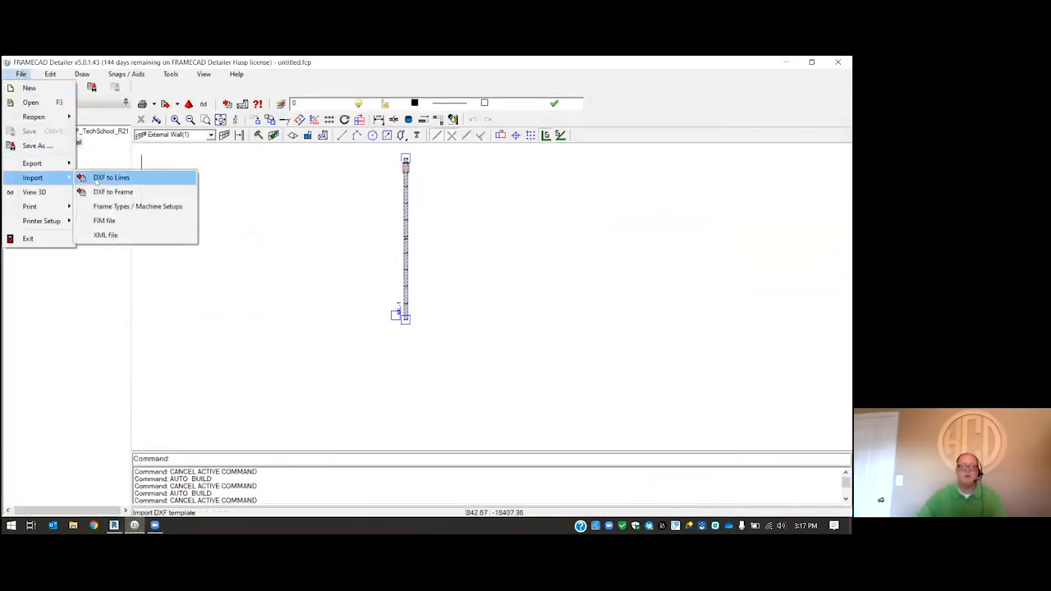
click(121, 219)
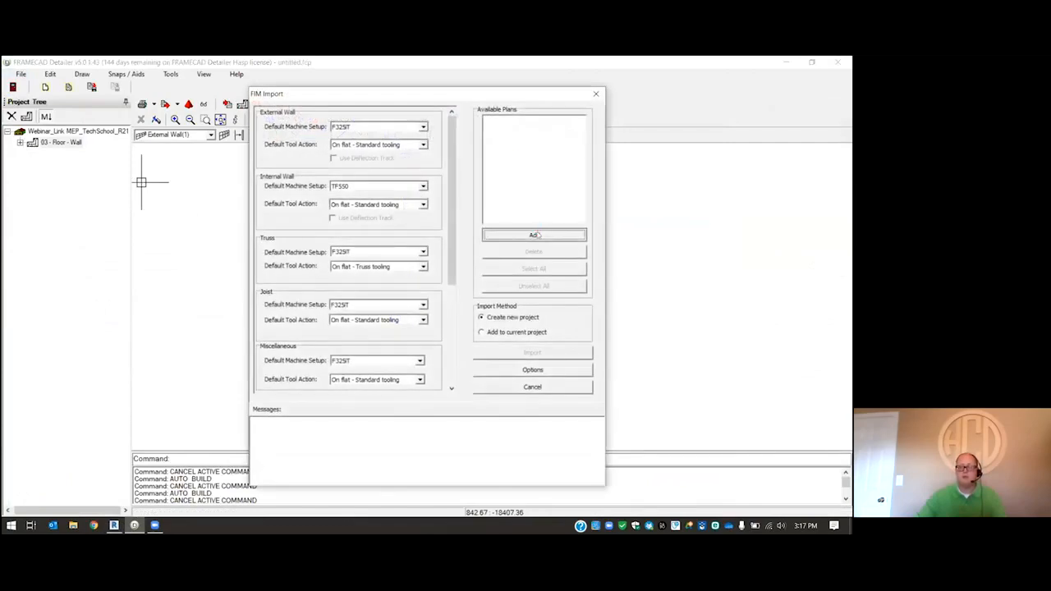
click(534, 235)
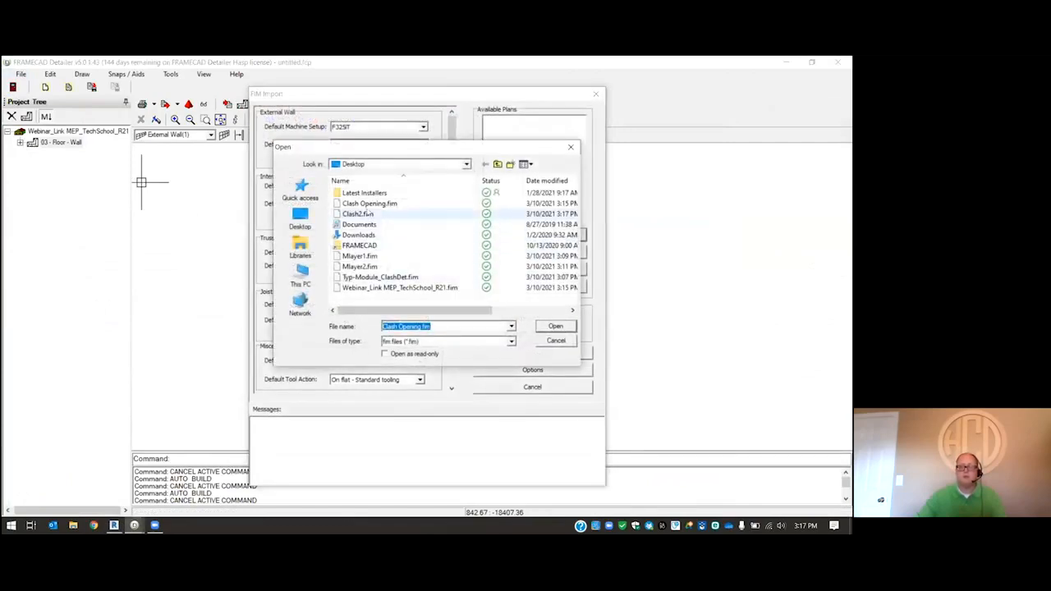
click(361, 214)
click(556, 326)
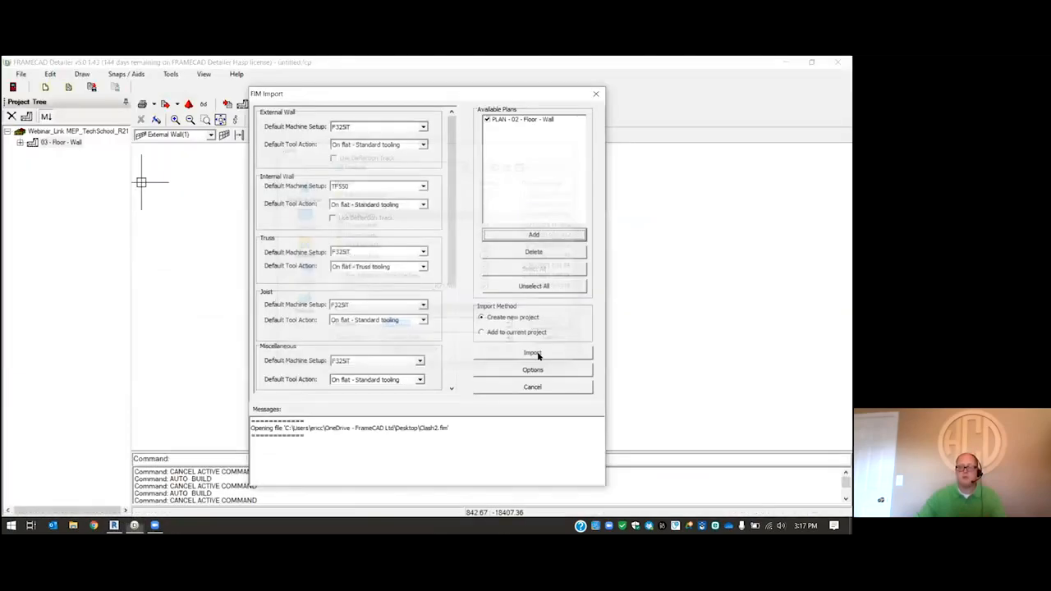
click(449, 307)
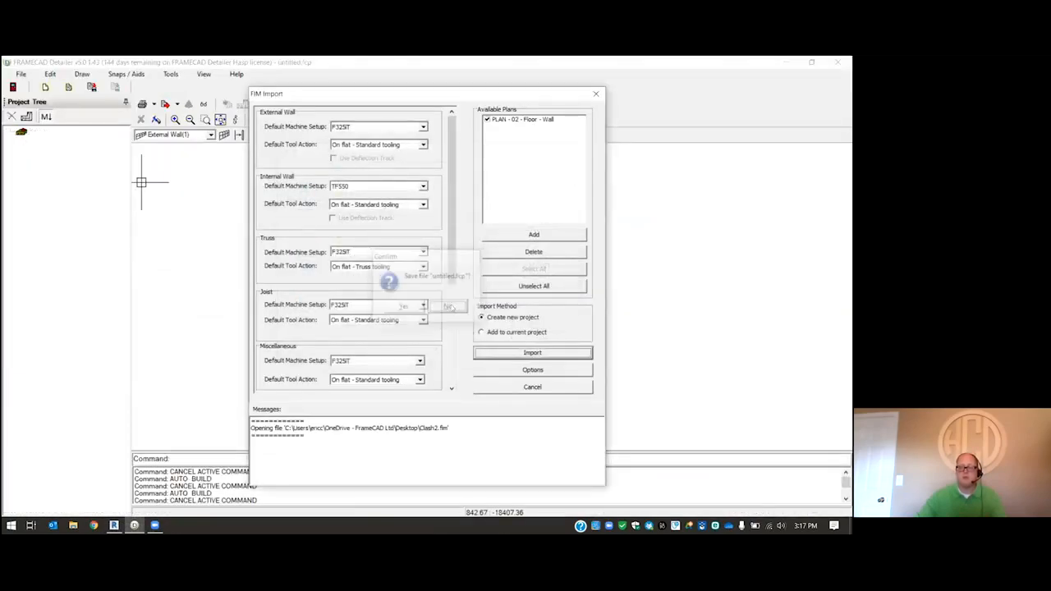
- Open the elevation of 02 - Floor wall NIL-1, examine its duct and plumbing openings, and close the elevation
right_click(498, 221)
click(524, 266)
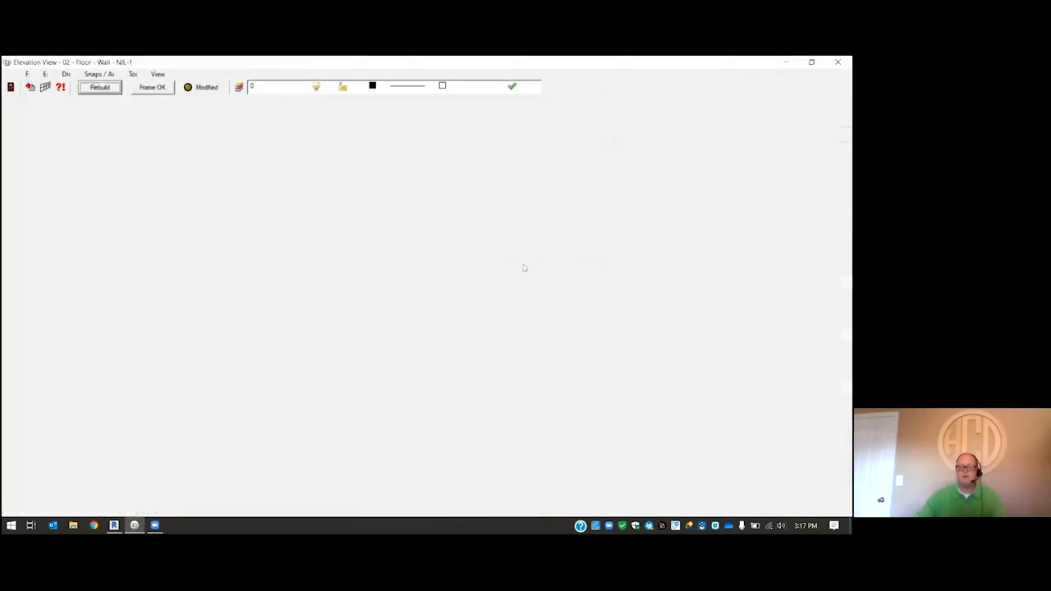
scroll(371, 234, down, 2)
scroll(350, 206, up, 2)
scroll(262, 365, up, 3)
scroll(475, 359, up, 2)
scroll(353, 366, down, 3)
scroll(182, 315, down, 5)
scroll(536, 233, down, 2)
scroll(570, 230, down, 4)
scroll(603, 250, up, 6)
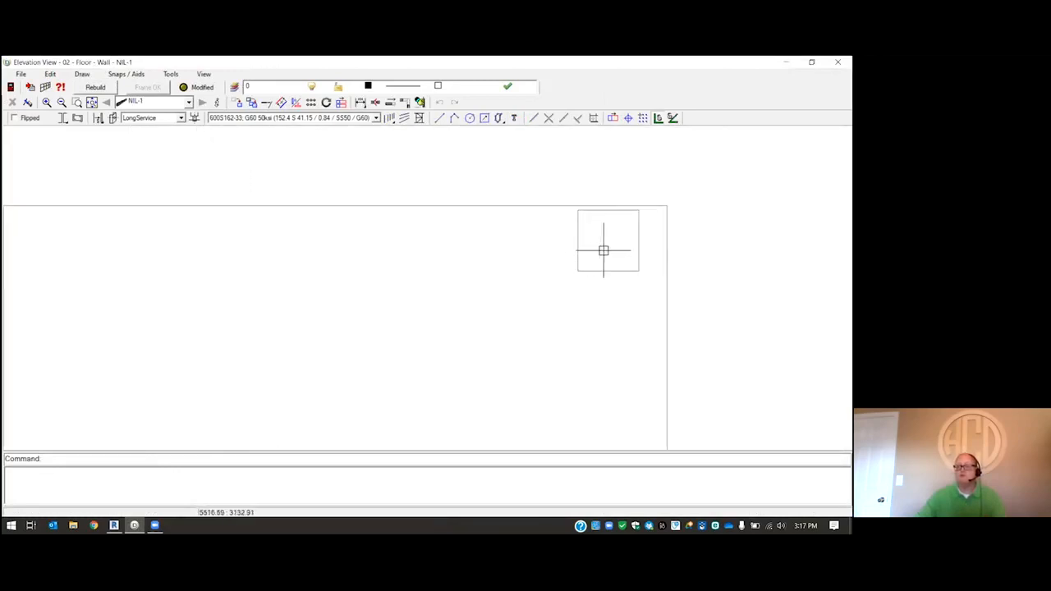
scroll(589, 222, down, 7)
scroll(617, 192, up, 4)
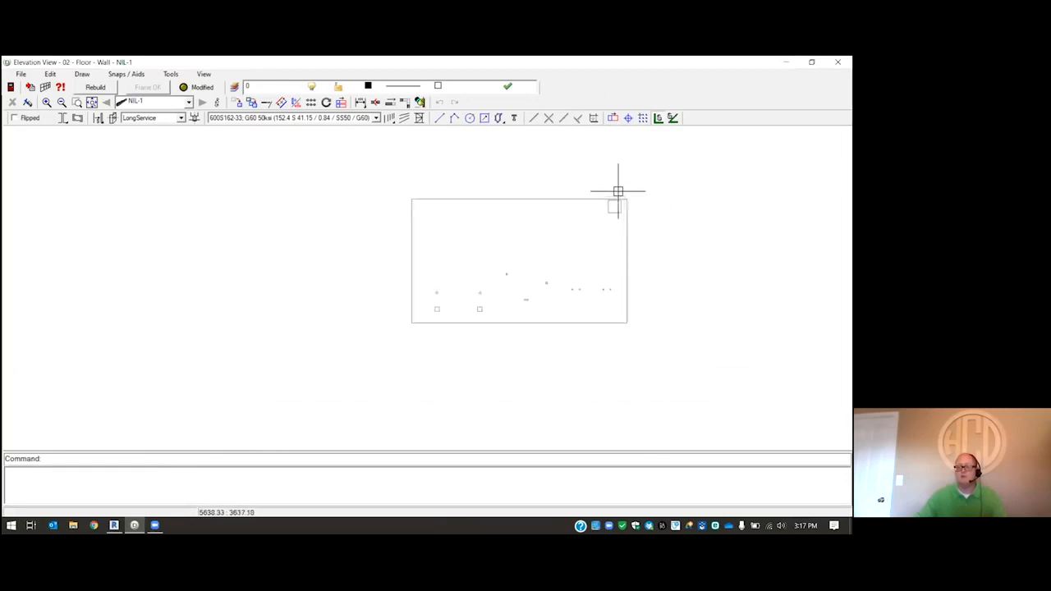
scroll(136, 222, down, 3)
scroll(123, 205, up, 2)
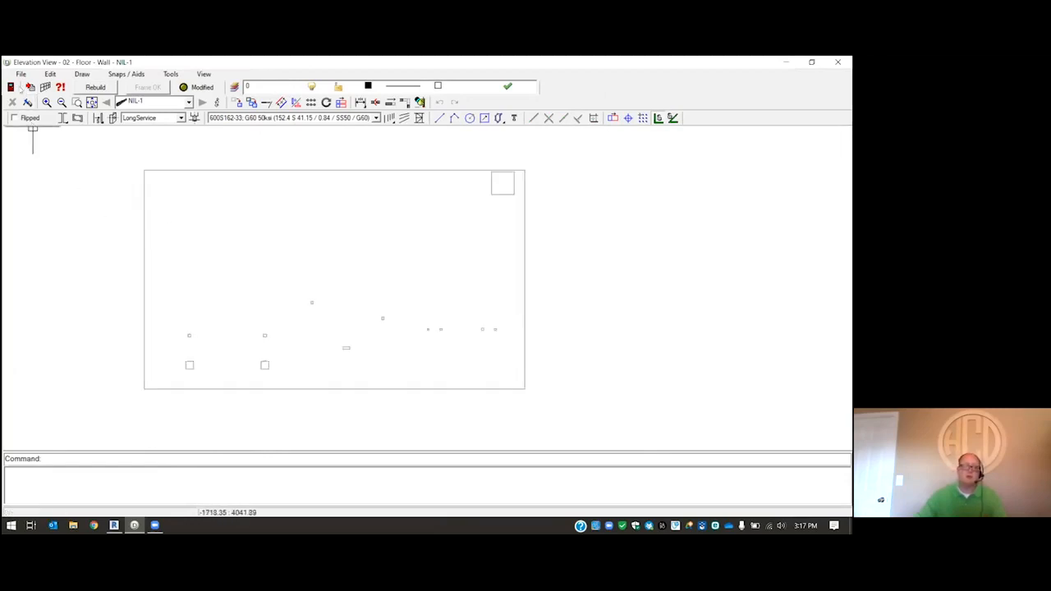
click(11, 87)
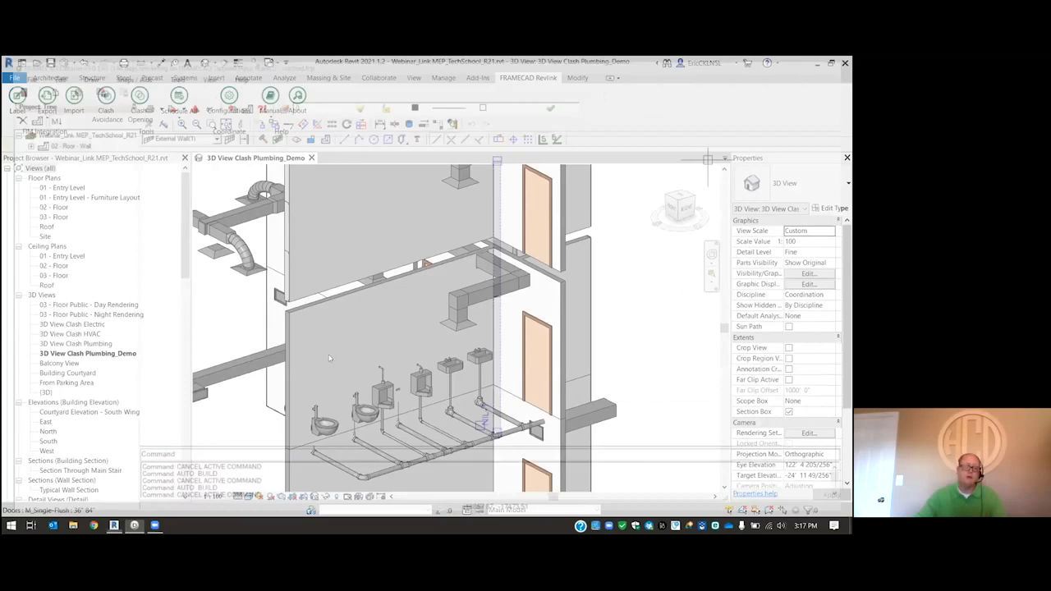
- Return to Revit and examine the imported framing assembly and duct opening in the upper partition wall
scroll(316, 366, up, 3)
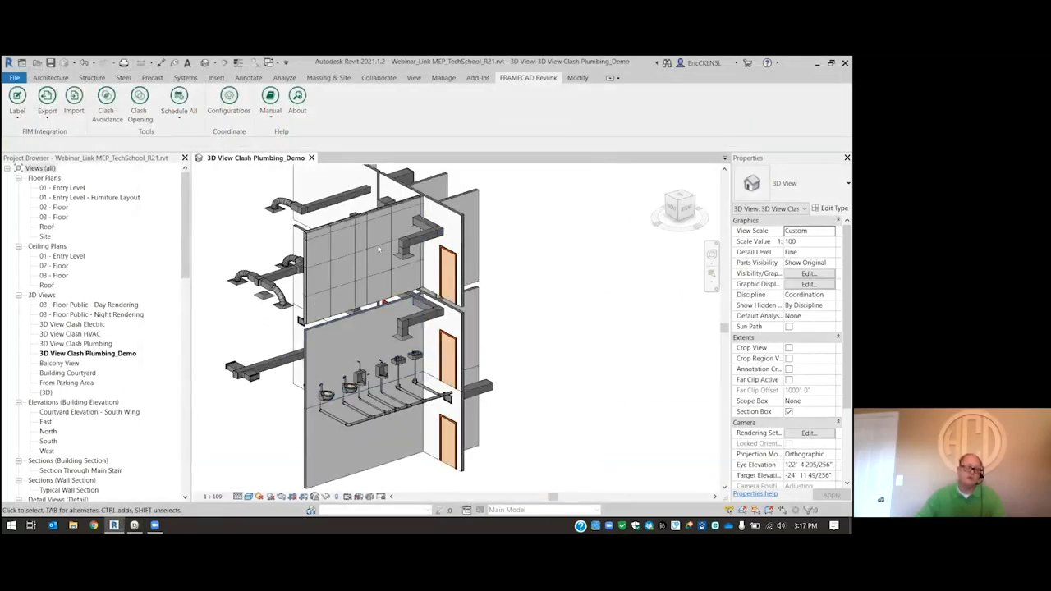
scroll(358, 380, up, 5)
scroll(354, 384, down, 4)
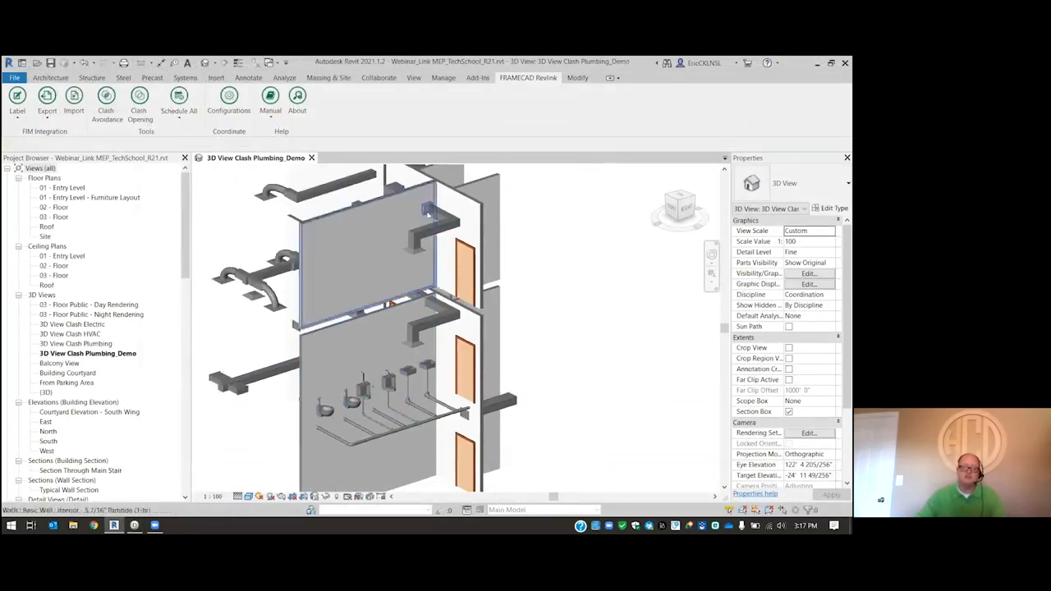
scroll(392, 201, up, 2)
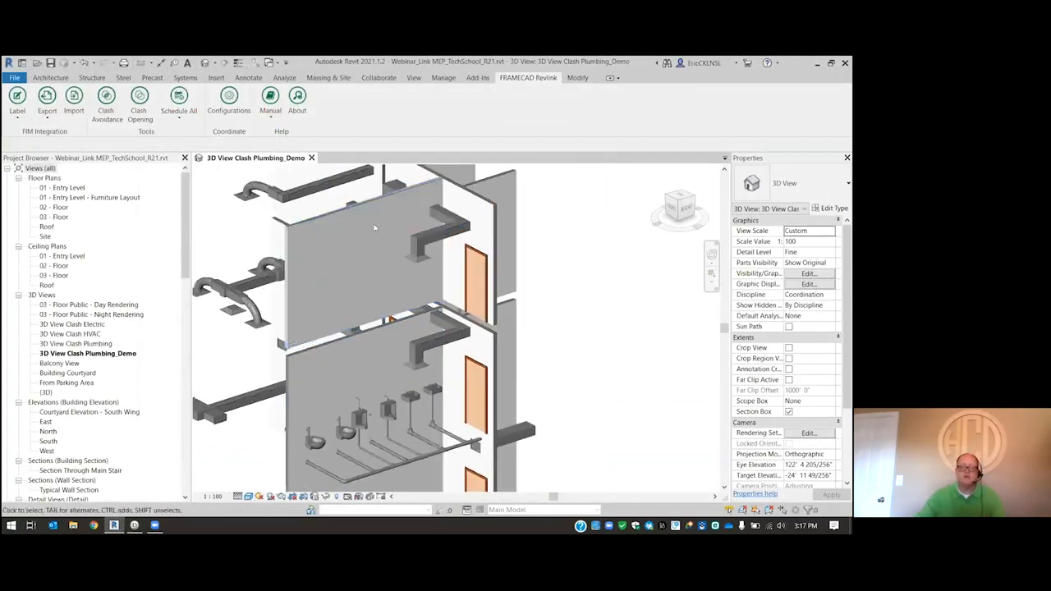
scroll(406, 213, up, 2)
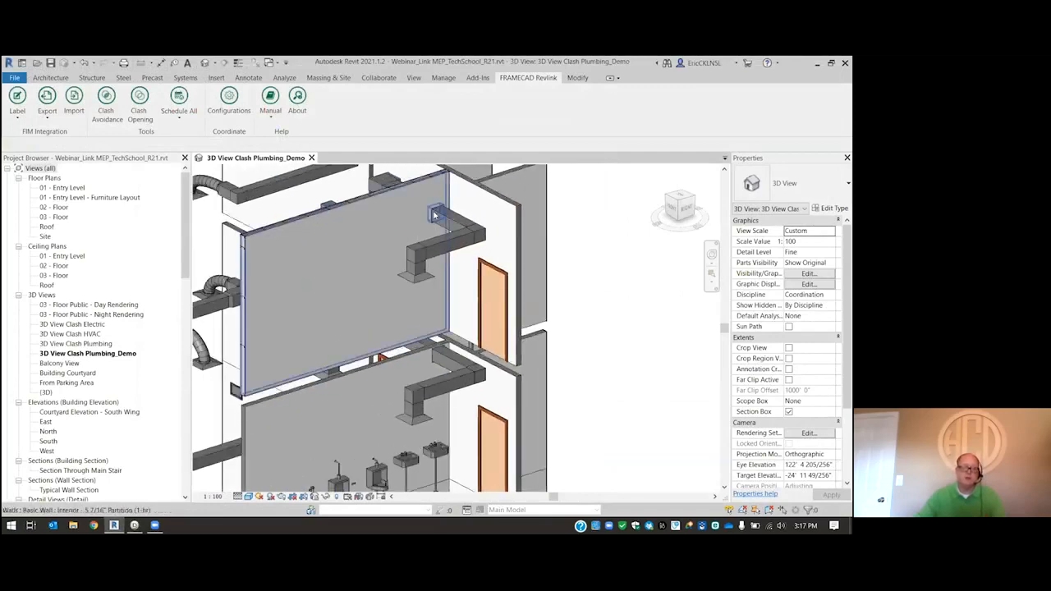
scroll(436, 210, down, 3)
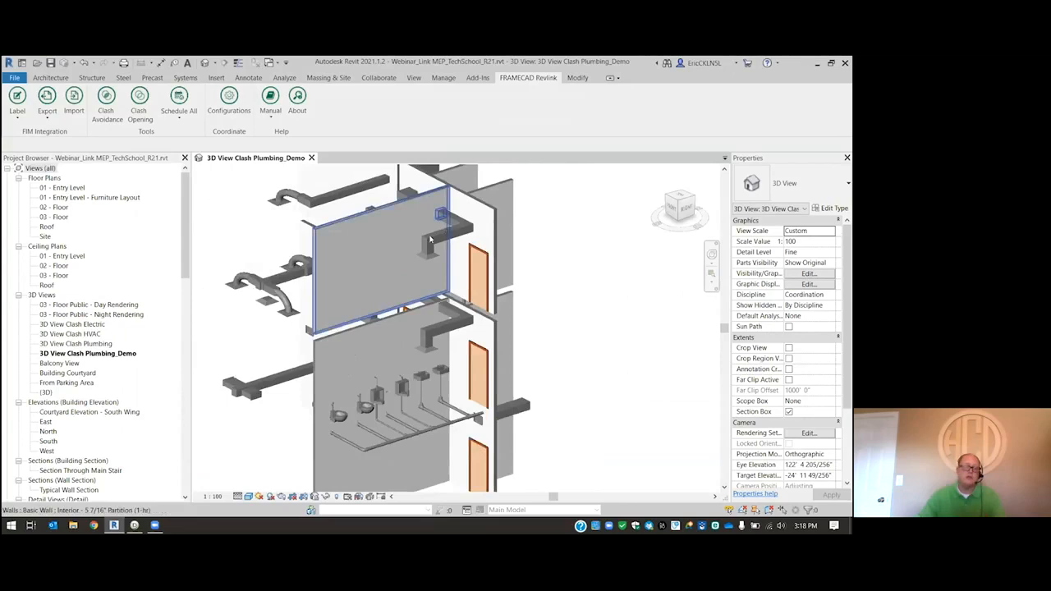
scroll(402, 230, up, 1)
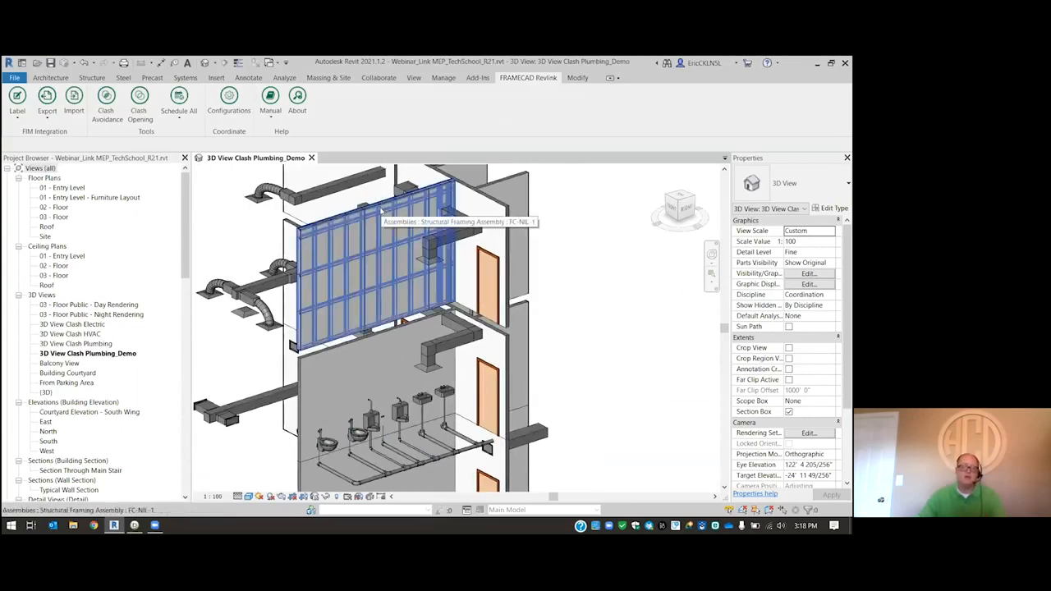
scroll(380, 212, down, 4)
scroll(375, 370, up, 4)
scroll(504, 361, down, 3)
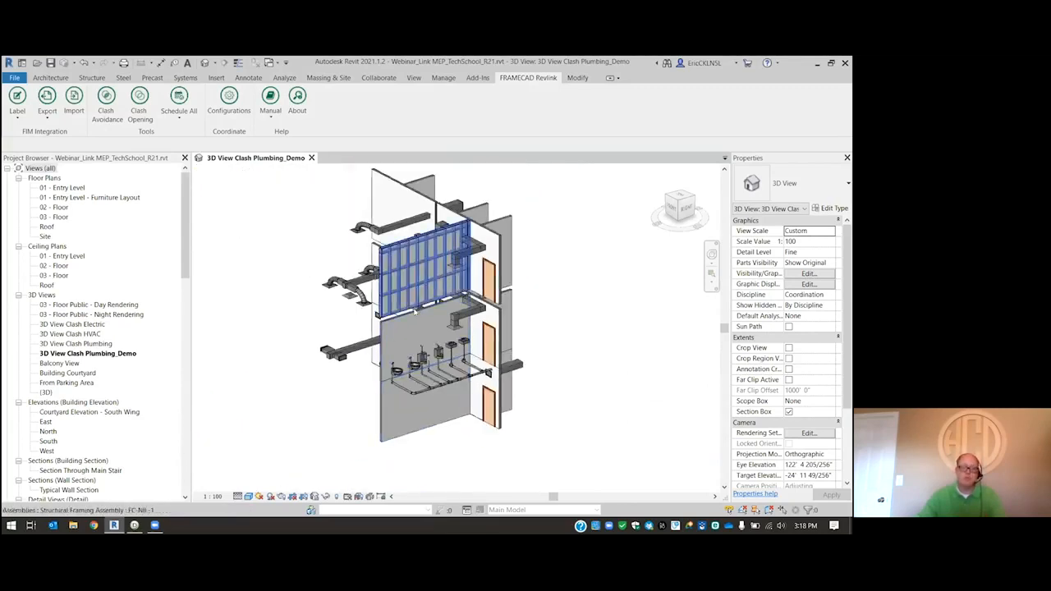
- Examine the stacked partition walls and the crossing corridor wall with the door from a more frontal angle
scroll(440, 291, up, 3)
shift+middle_drag(353, 294, 443, 276)
scroll(459, 411, down, 4)
scroll(476, 369, up, 3)
shift+middle_drag(497, 348, 421, 414)
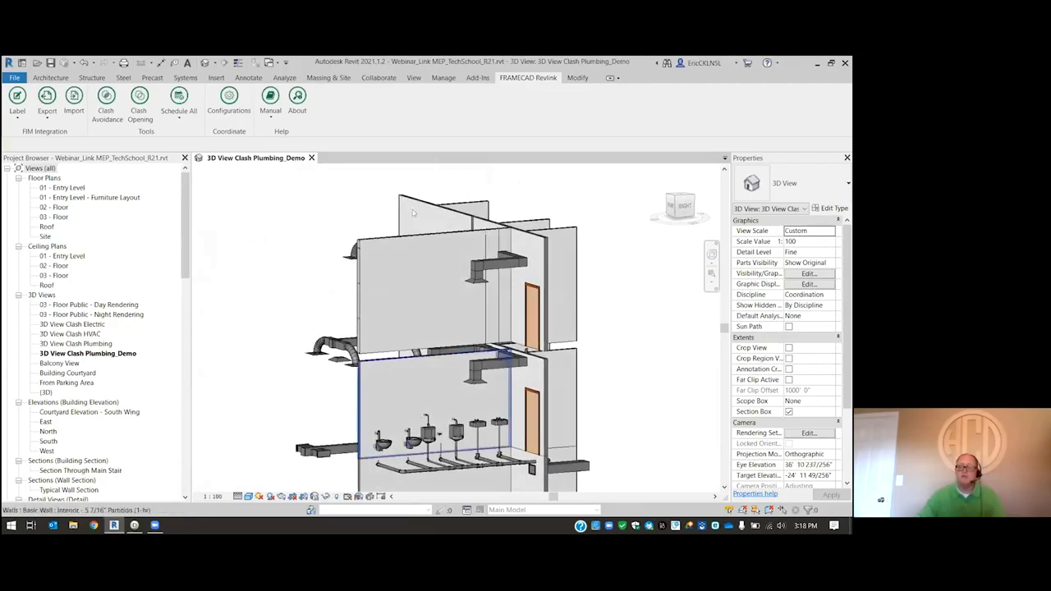
middle_drag(413, 213, 432, 229)
scroll(431, 247, up, 1)
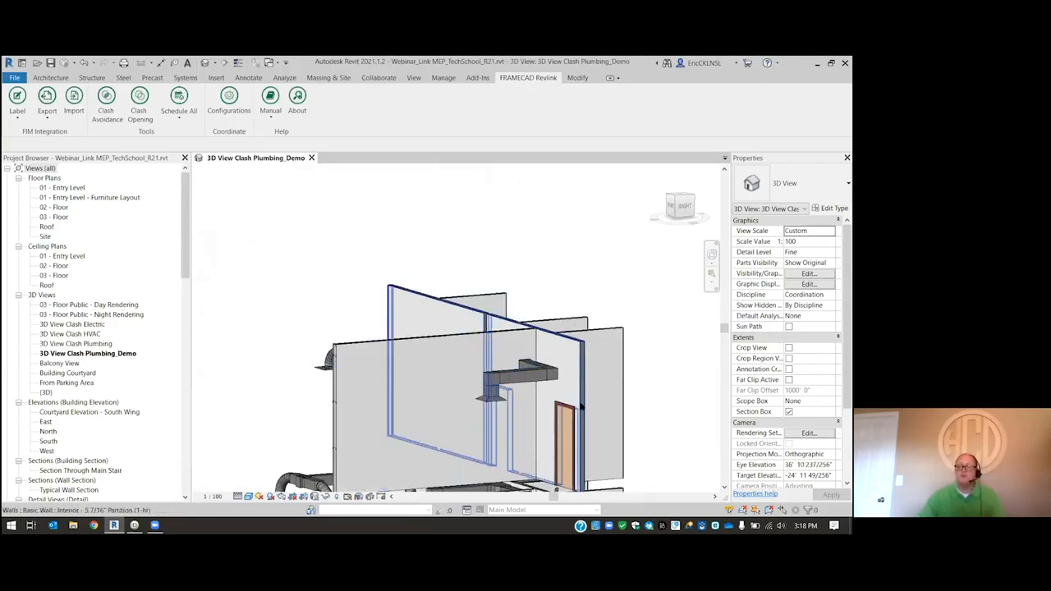